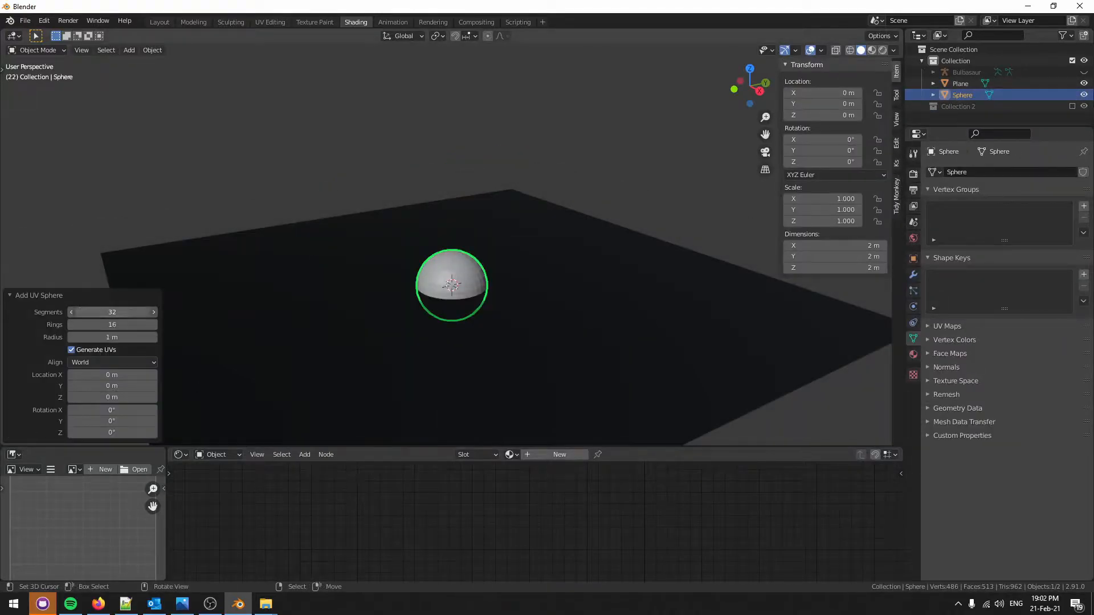
- Isolate the sphere in local view and auto-mirror it across the X axis
left_click(466, 288)
key("KP_Divide")
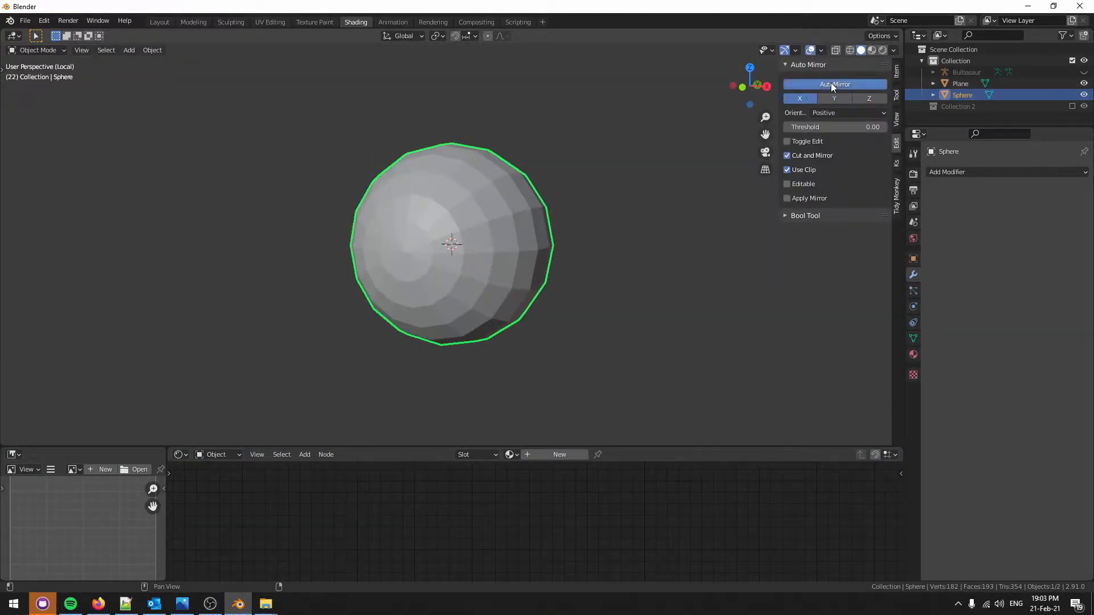
left_click(832, 85)
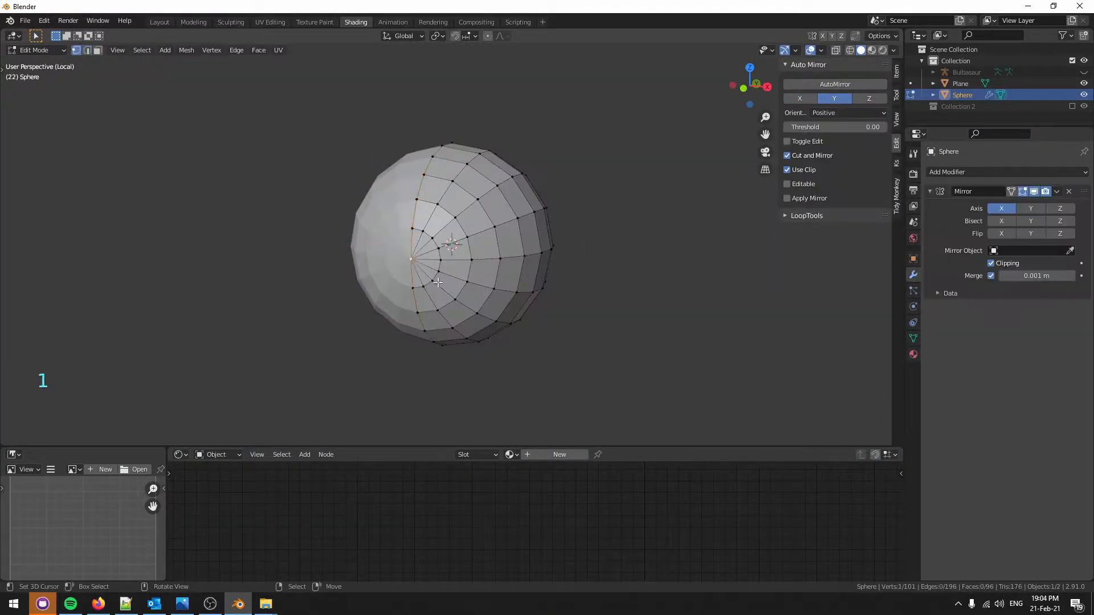
- Expand the face selection outward from the sphere's front pole and extrude the surrounding ring of faces inward
key("ctrl+KP_Add")
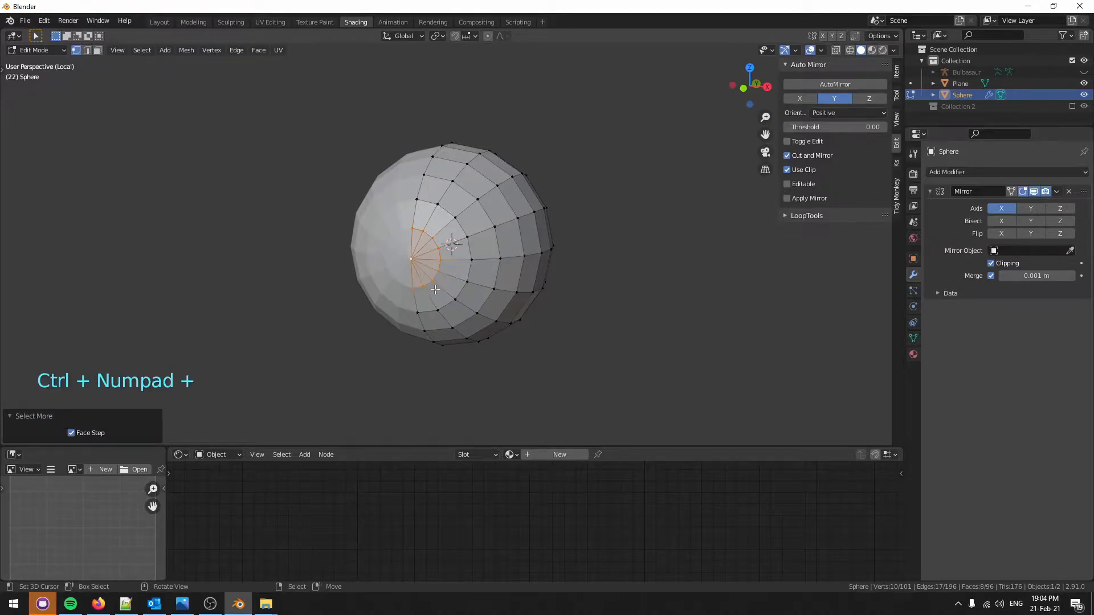
key("3")
key("ctrl+KP_Add")
key("e")
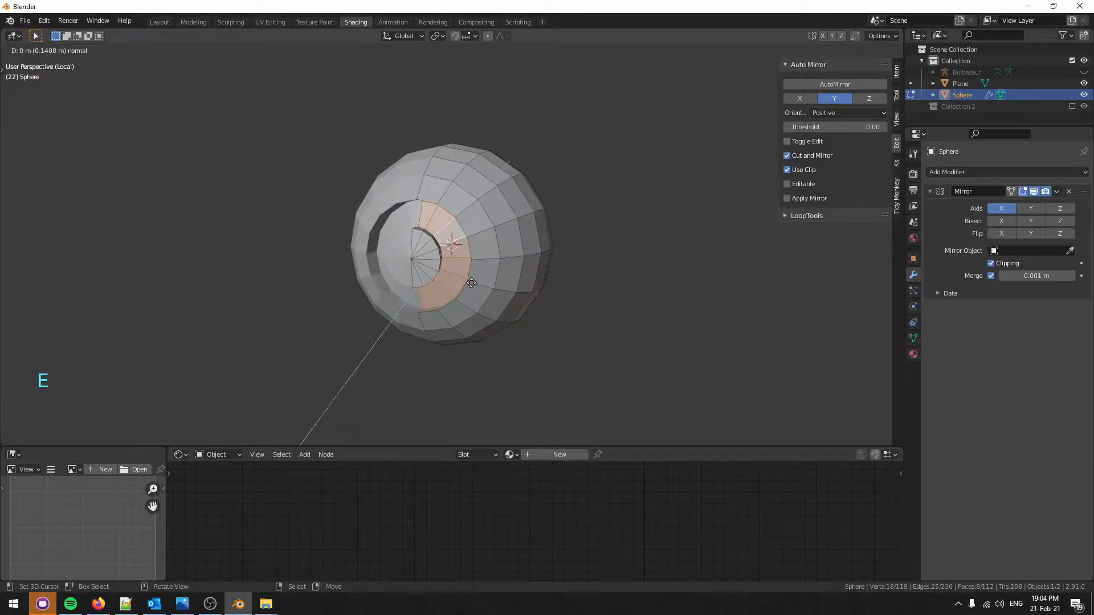
left_click(471, 283)
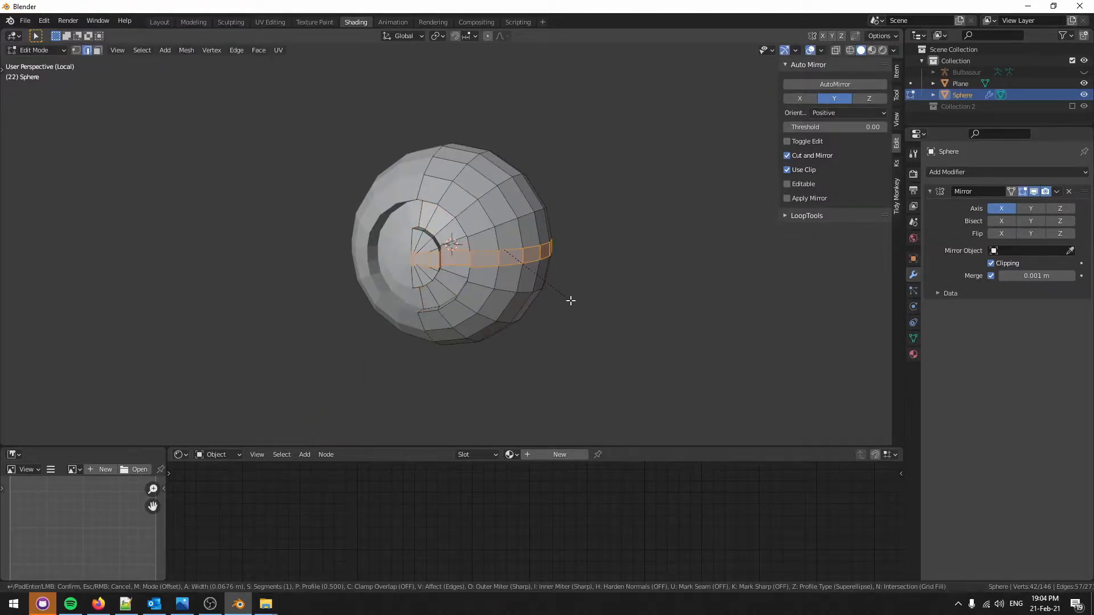
- Select the horizontal edge loop around the sphere's middle and bevel it into a narrow band of faces
right_click(450, 259)
right_click(460, 260, "alt")
middle_click_drag(461, 260, 436, 259)
key("ctrl+b")
left_click(579, 307)
scroll(627, 325, "up", 3)
- Extrude the middle band's faces inward along their normals with an offset of -0.0381 m
key("3")
key("alt+e")
left_click(697, 360)
left_click(705, 361)
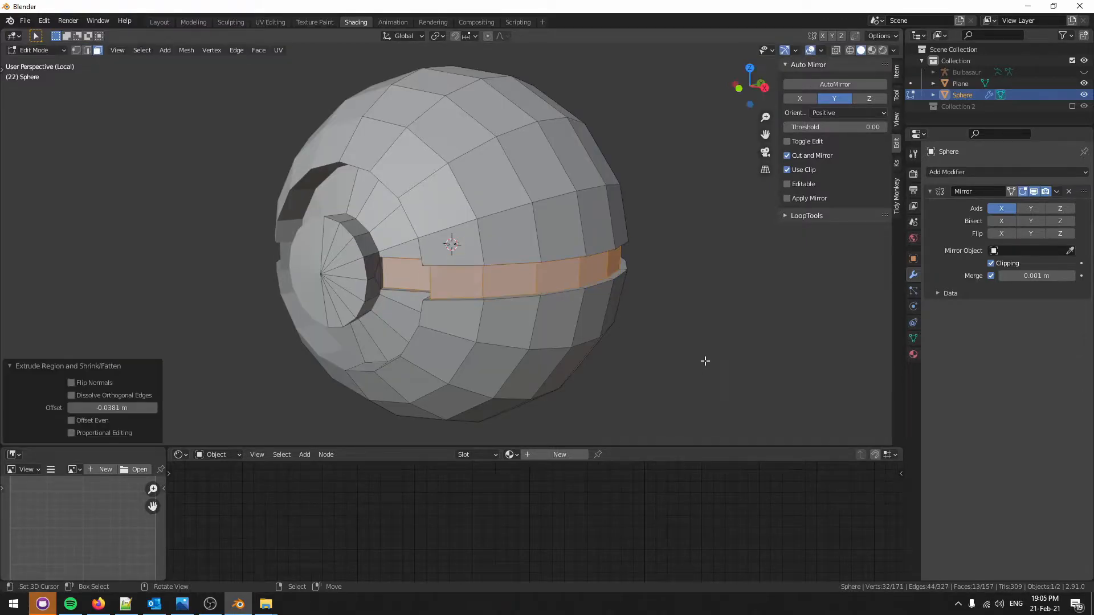
left_click(896, 199)
left_click(844, 249)
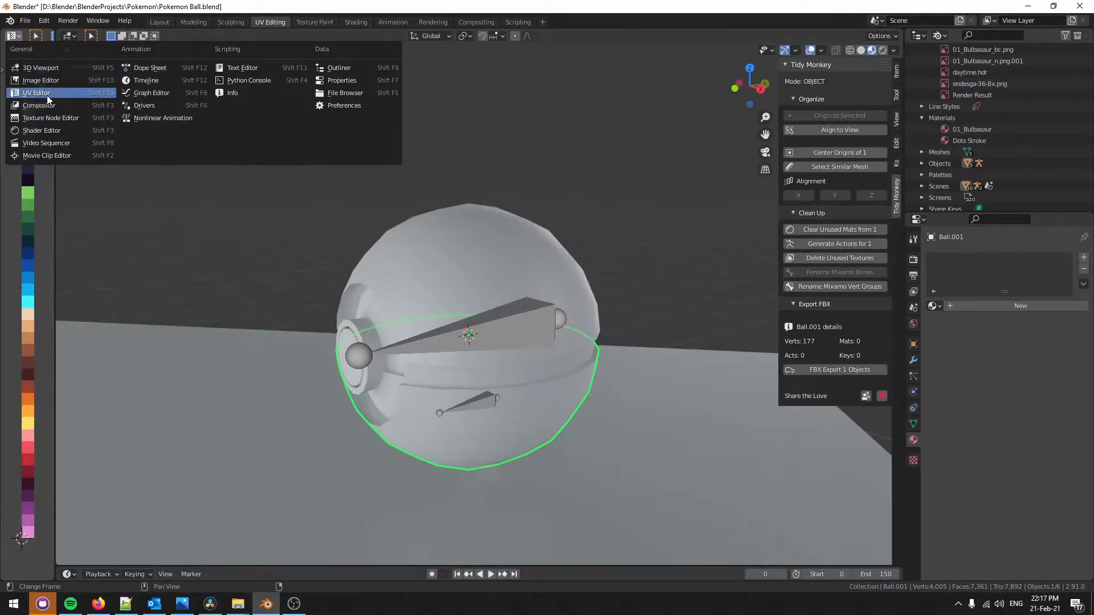
- Set the palette area to the UV Editor, widen it and start opening an image in it
left_click(37, 93)
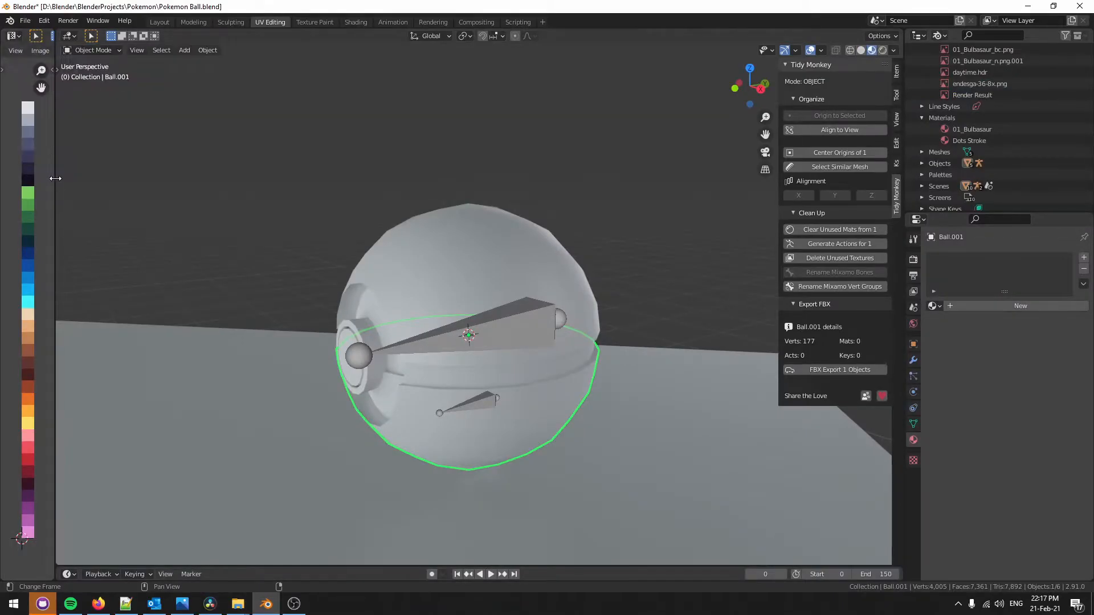
left_click(72, 50)
left_click(41, 51)
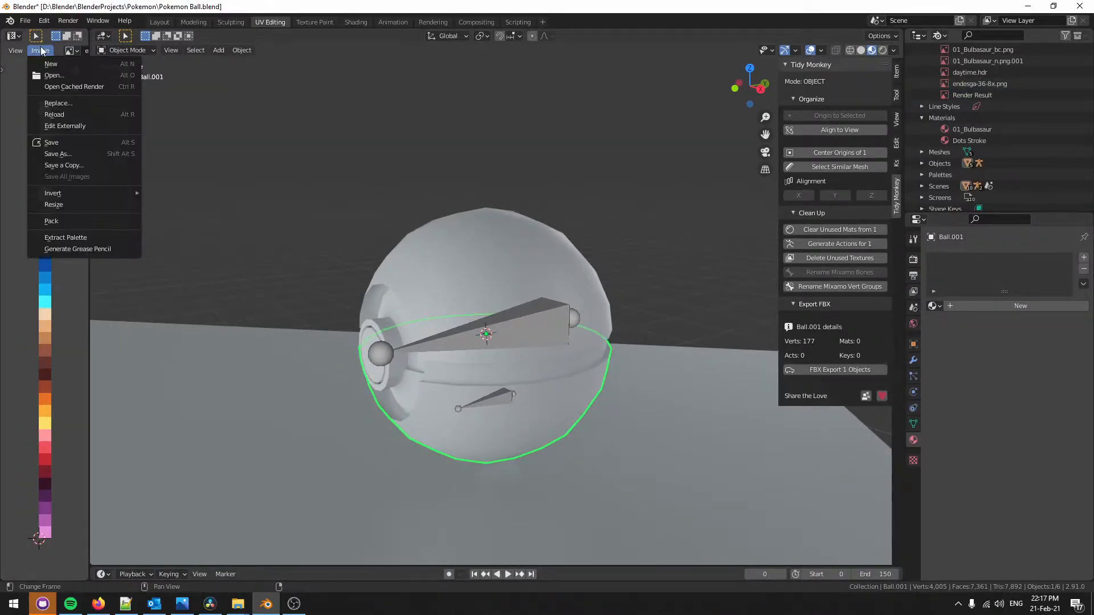
left_click(81, 74)
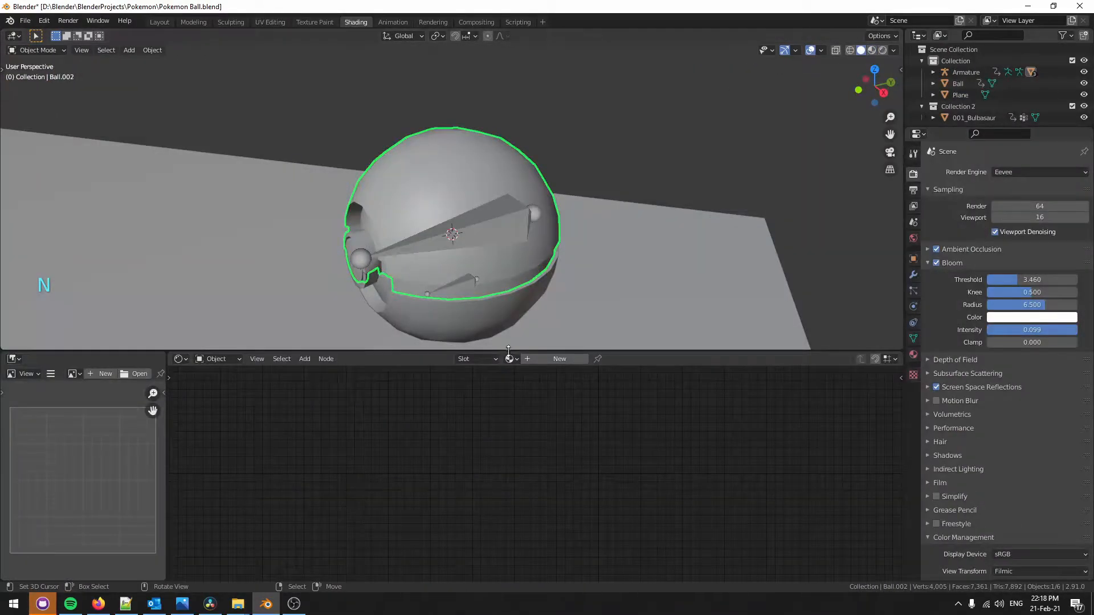
- Enlarge the 3D view, show the ball in front orthographic view, and create a material named Rough on its top half
left_click_drag(508, 354, 508, 450)
right_click(467, 393)
right_click(426, 341)
right_click(557, 258)
key("KP_5")
key("KP_1")
left_click(914, 354)
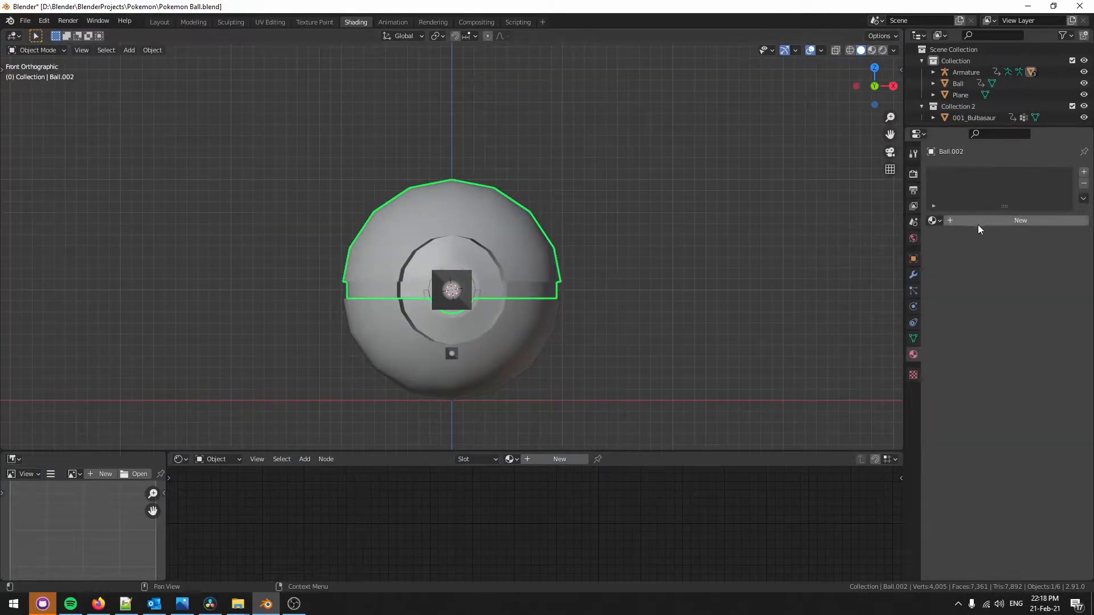
left_click(970, 219)
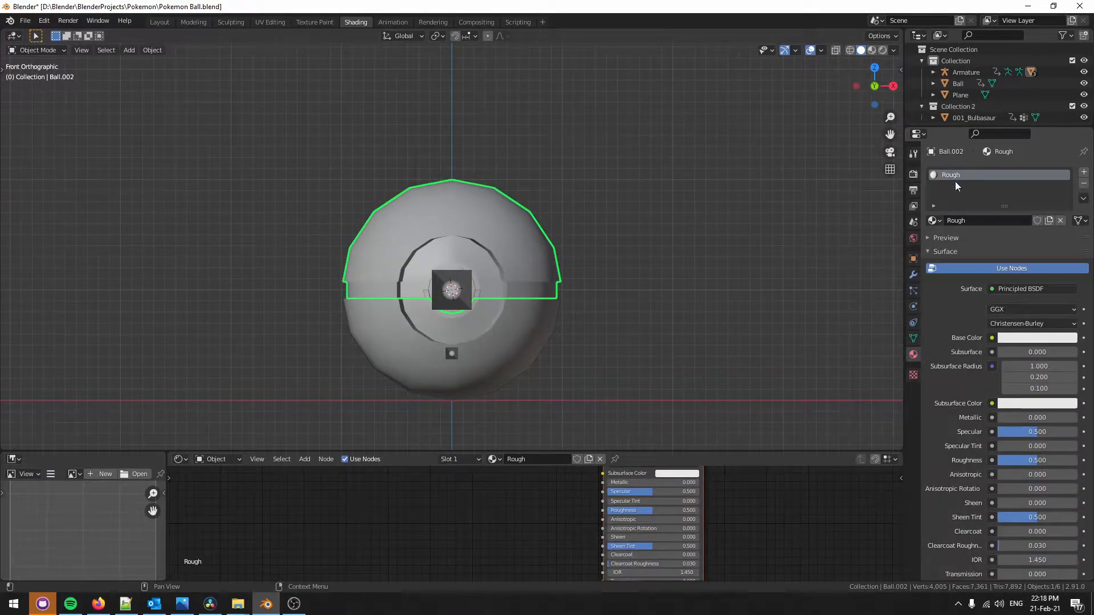
- Show the material preview and add an Image Texture node using endesga-36-8x.png connected to the Rough material's Base Color
left_click(872, 50)
left_click_drag(637, 452, 637, 351)
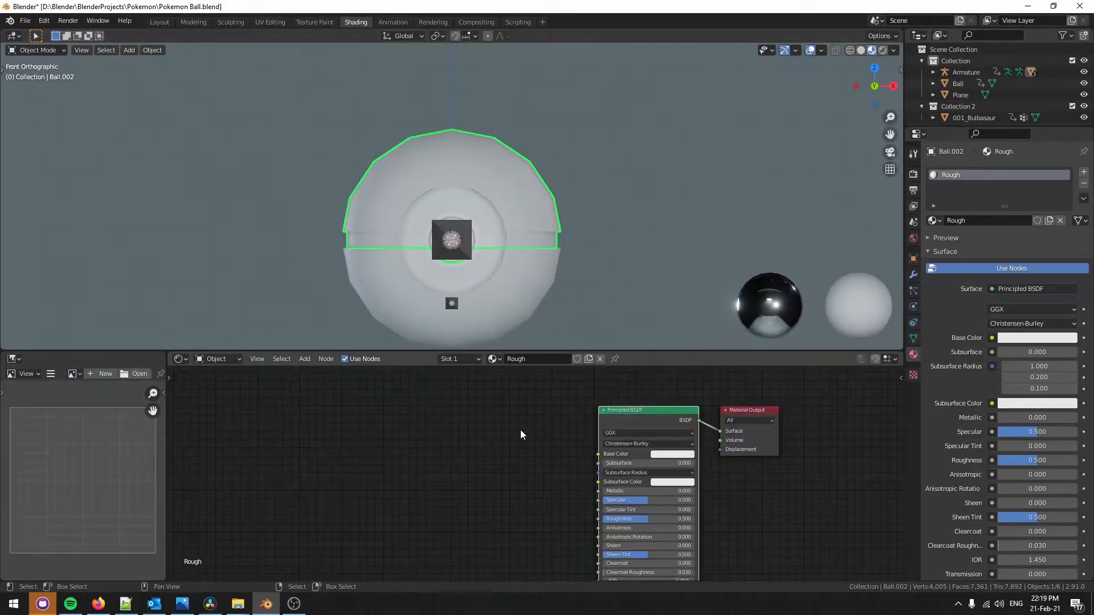
key("shift+a")
type("image")
key("Return")
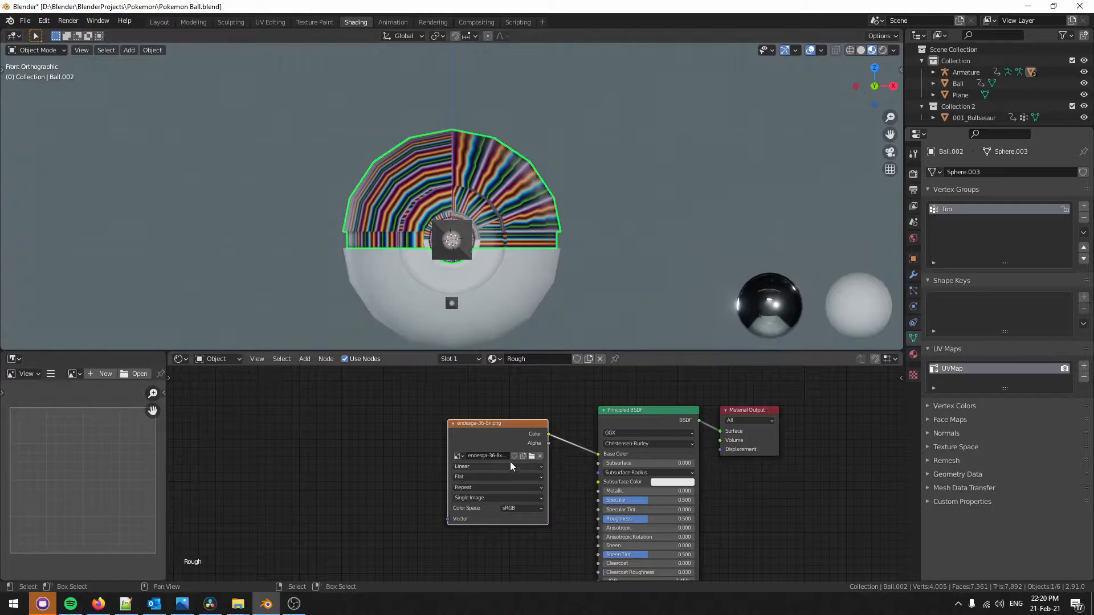
- Set the image texture's interpolation to Closest and the Principled BSDF's roughness to 1.000
left_click(490, 466)
left_click(479, 479)
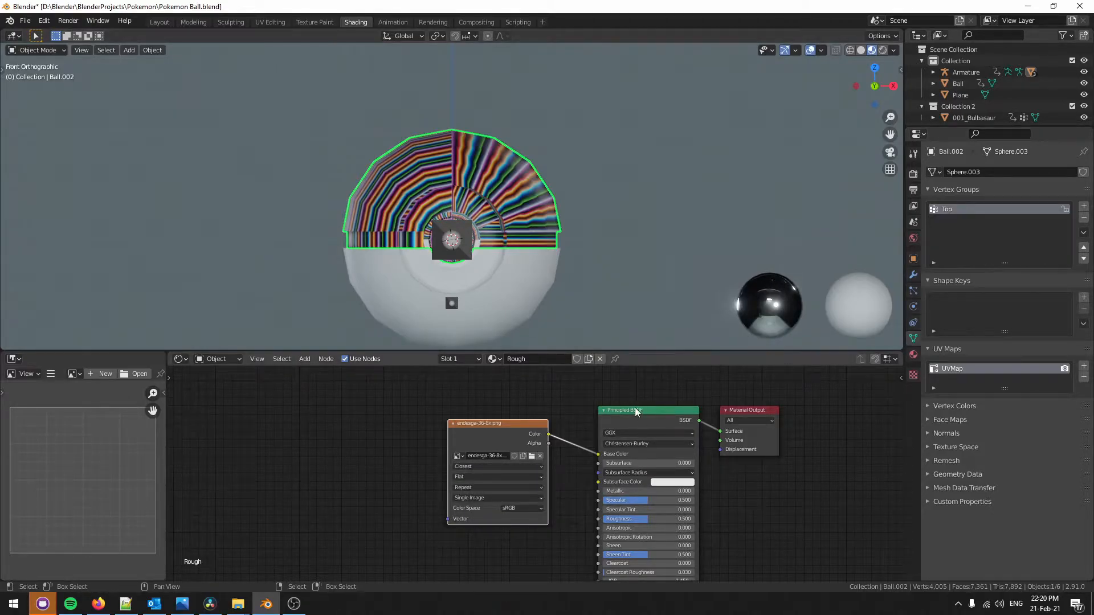
left_click_drag(634, 409, 636, 393)
left_click_drag(645, 504, 694, 504)
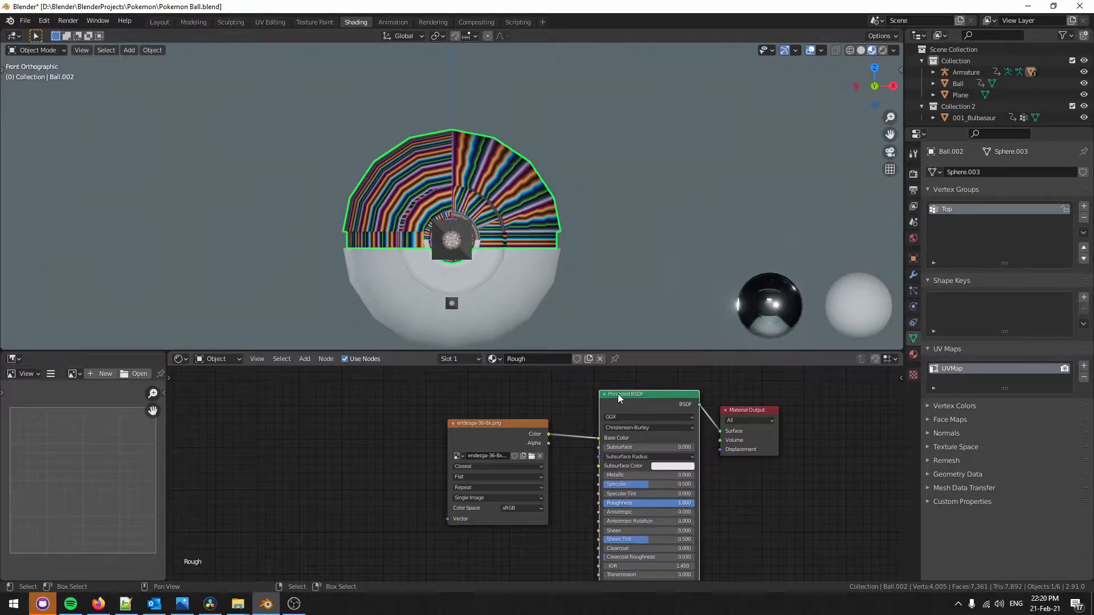
left_click(913, 354)
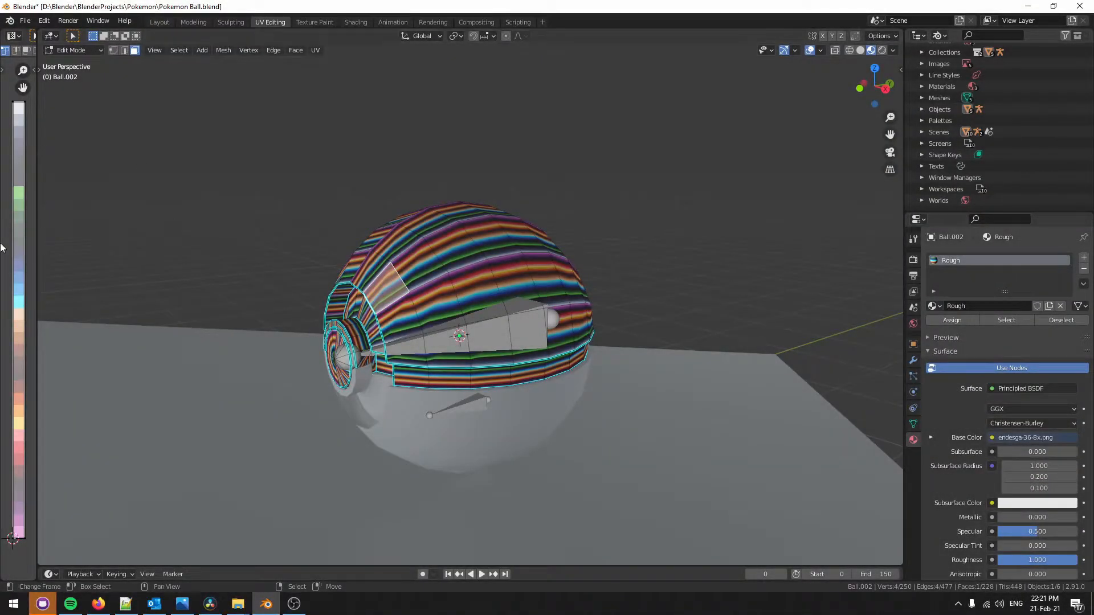
- Select all faces of the ball's top half, shrink their UVs and move them onto the palette's red swatch
key("l")
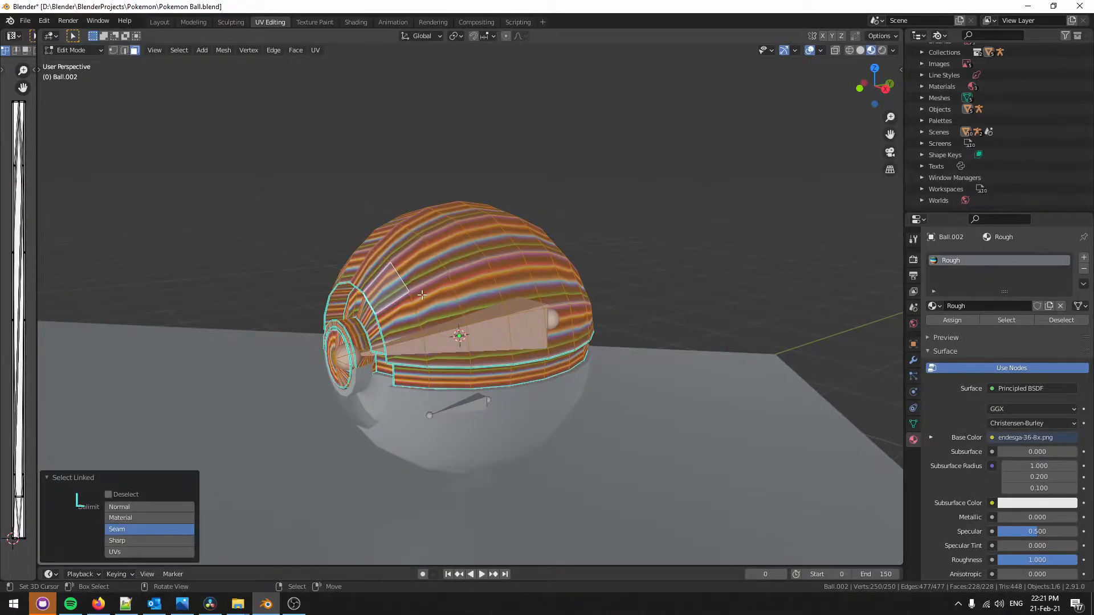
key("a")
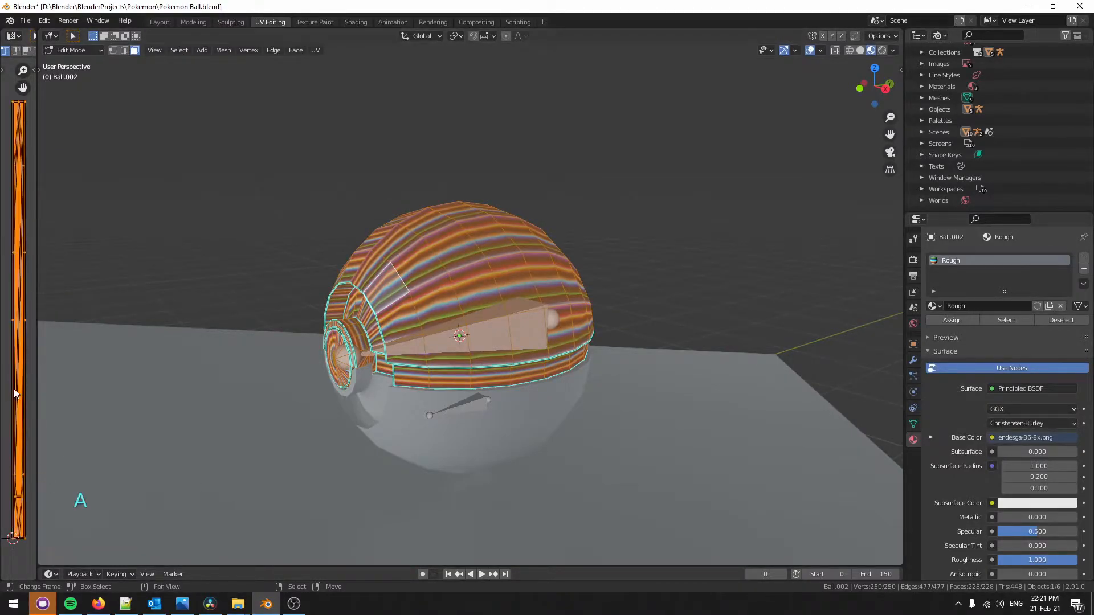
key("s")
key("g")
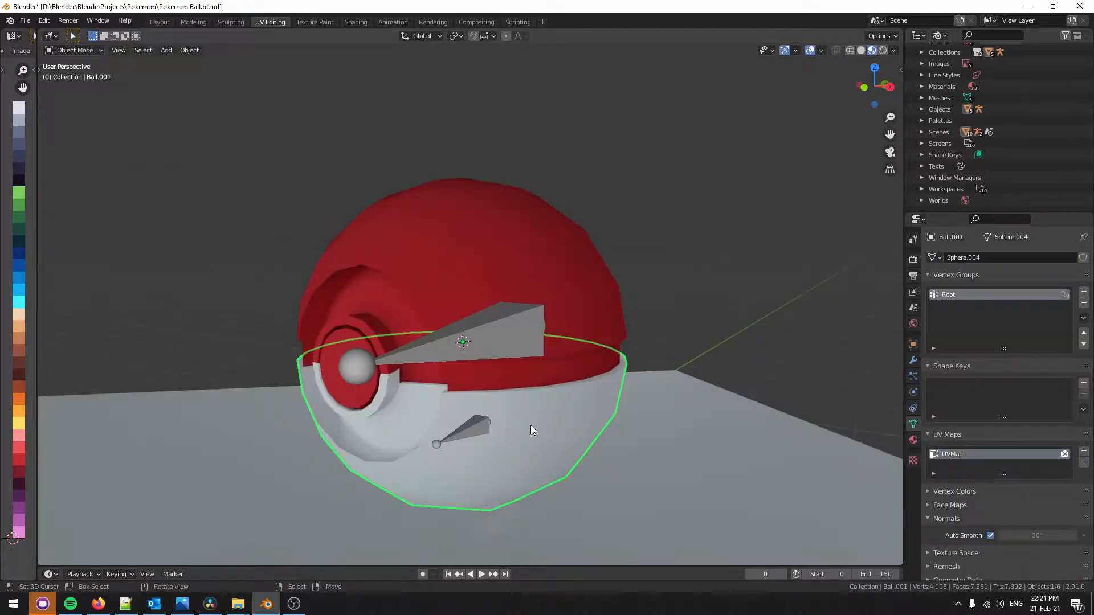
- Unwrap all faces of the ball's bottom half and assign the existing Rough material to it
key("Tab")
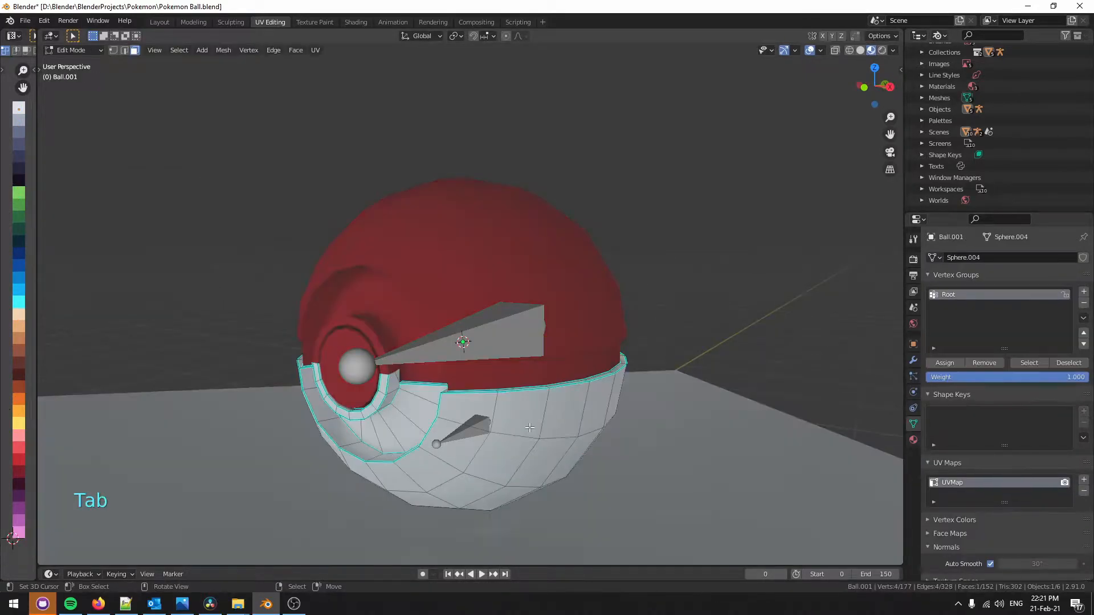
key("a")
key("u")
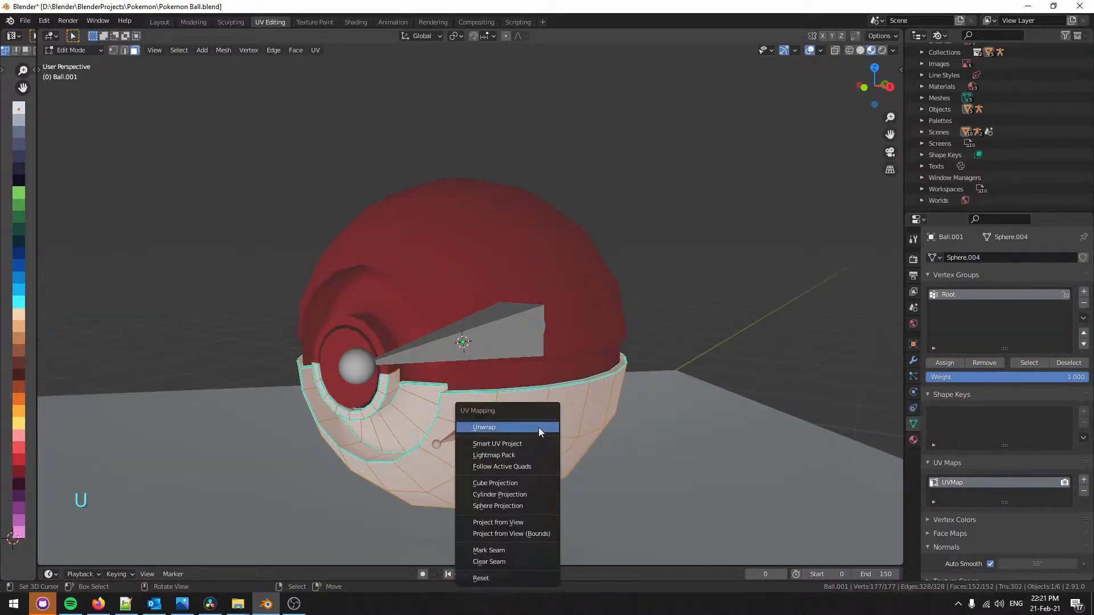
left_click(496, 427)
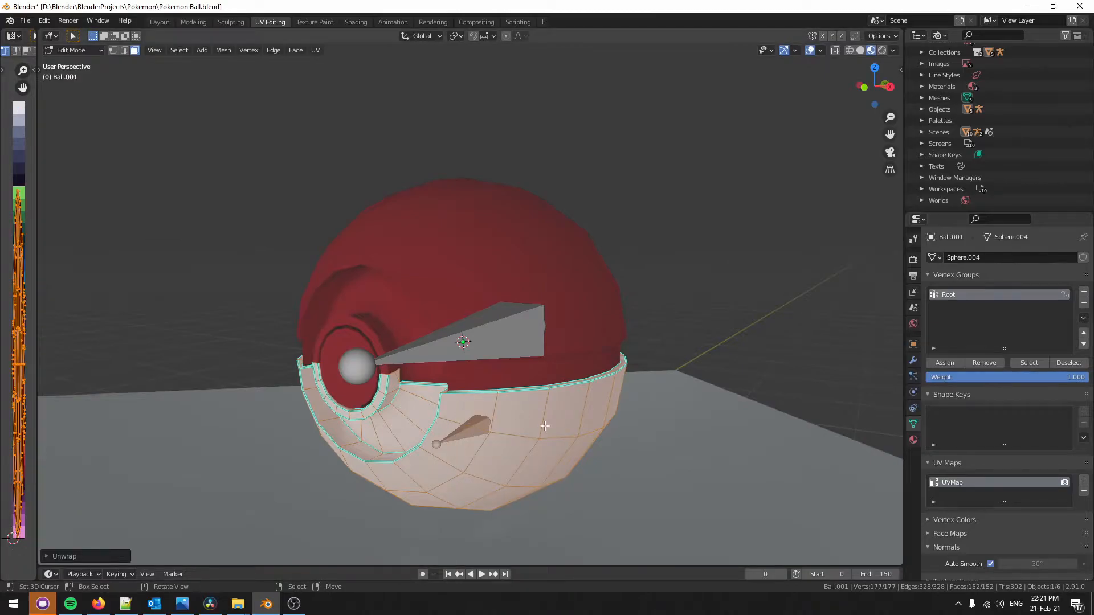
left_click(914, 440)
left_click(935, 306)
left_click(947, 335)
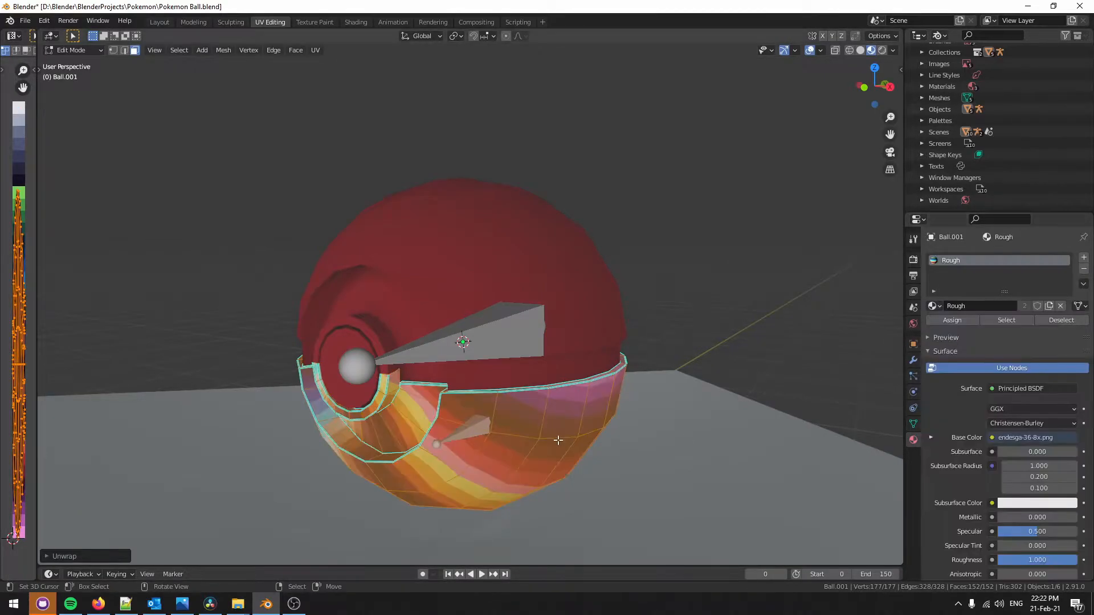
- Shrink the bottom half's UVs and move them onto the palette's white swatch
key("a")
key("s")
left_click(21, 363)
key("g")
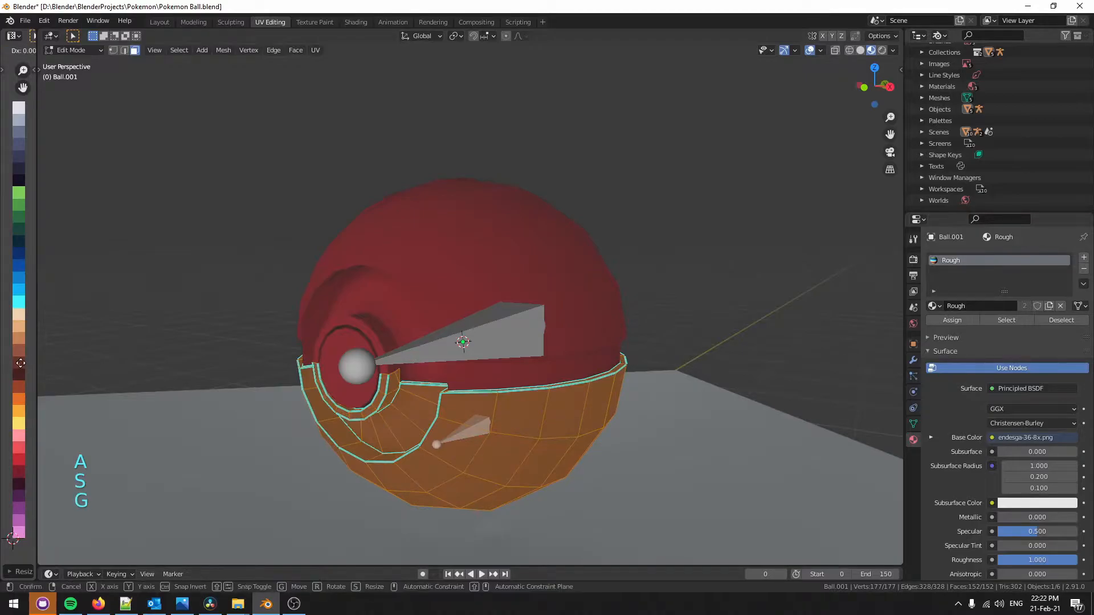
left_click(3, 110)
- Select the face loop of the groove around the front button and move its UVs onto the palette's black swatch
key("KP_Decimal")
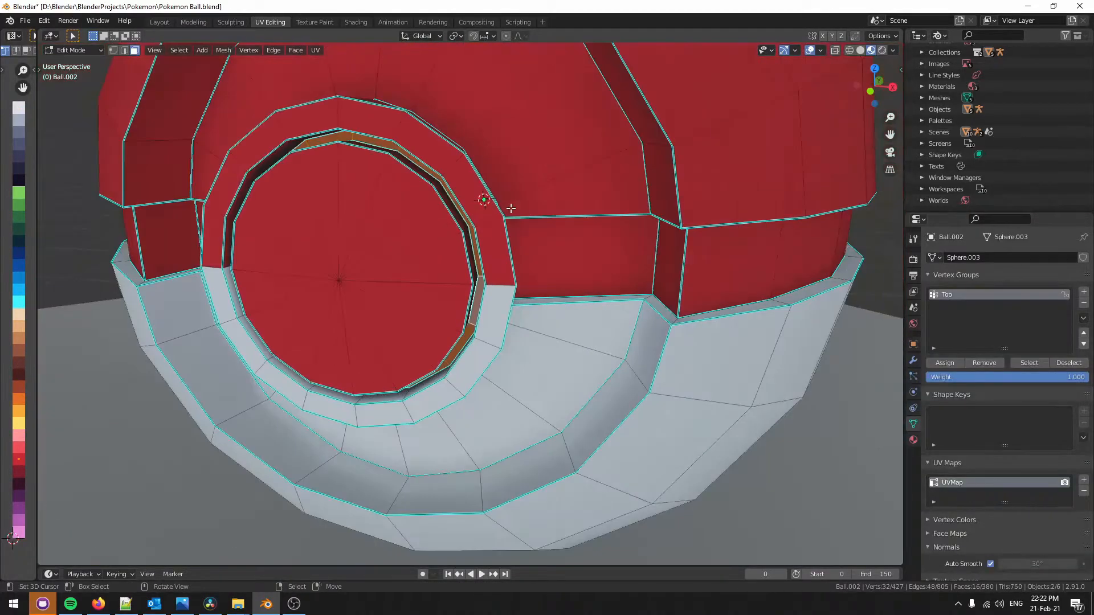
left_click_drag(510, 207, 400, 318, "alt")
key("a")
key("g")
left_click(30, 68)
key("Tab")
key("Tab")
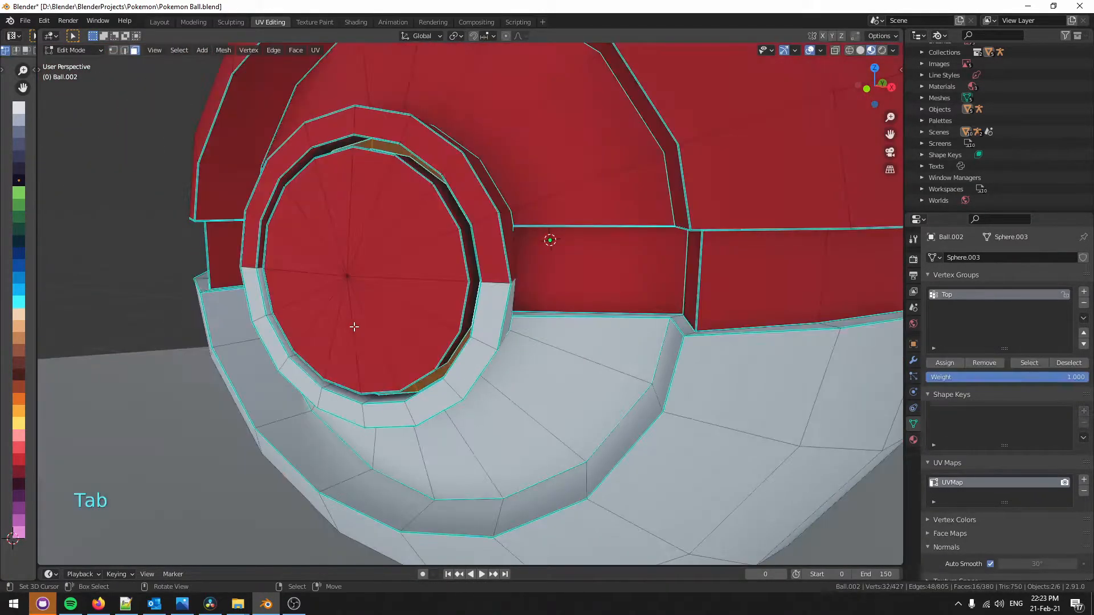
- Grow the groove selection to the adjoining faces and move their UVs onto the black swatch as well
key("ctrl+KP_Add")
key("g")
left_click(26, 215)
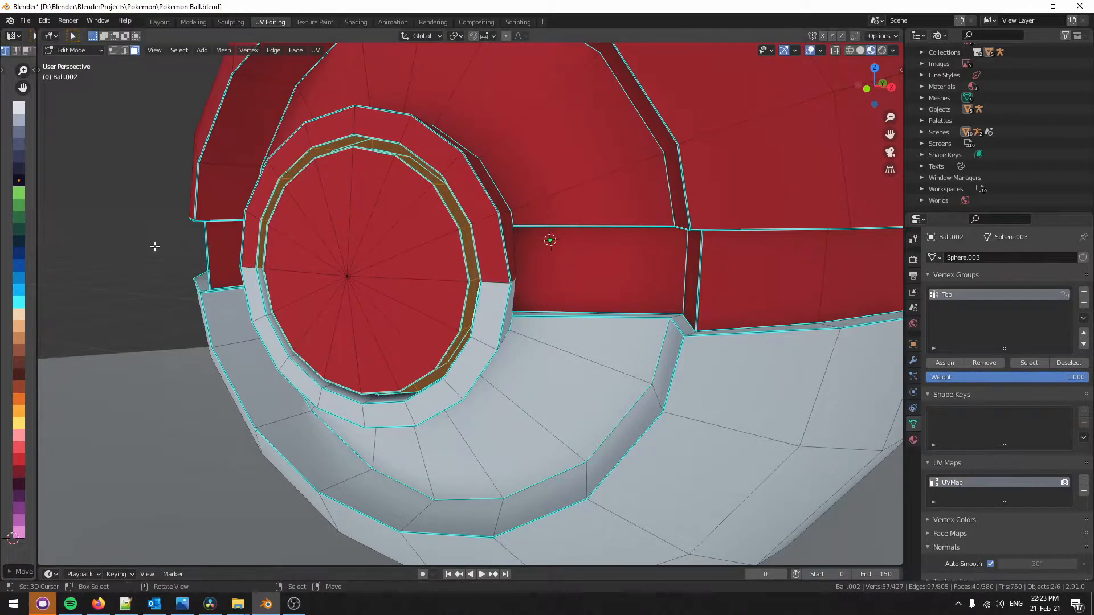
- Select the centre vertex of the front button and grow the selection over the button's face
middle_click_drag(384, 329, 400, 321)
key("1")
left_click(369, 282)
key("ctrl+KP_Add")
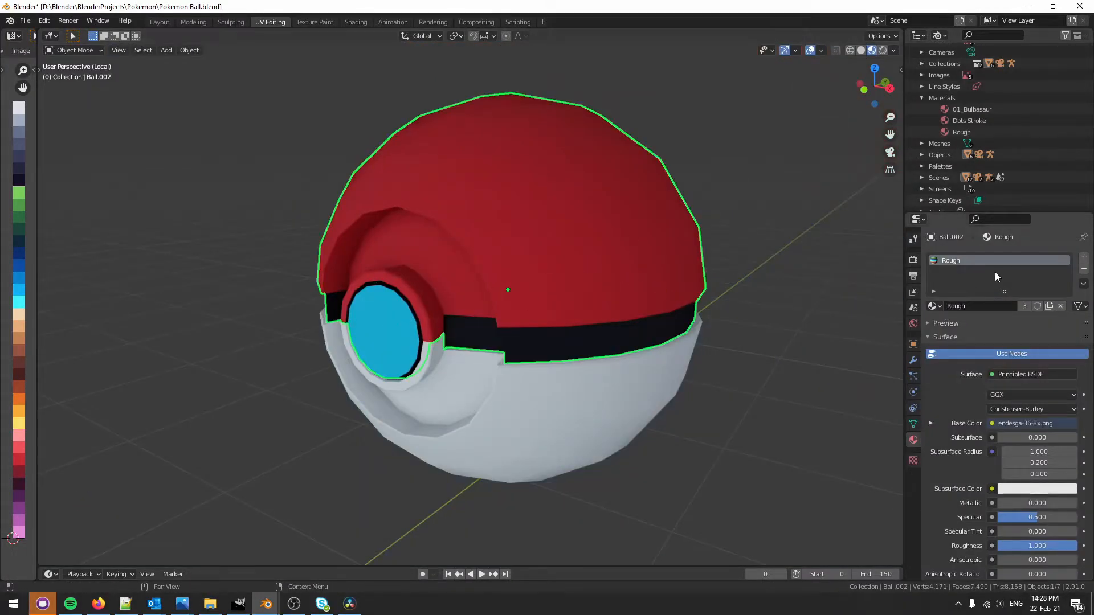
- Make a separate copy of the Rough material and assign the original Rough back to the ball's top half
left_click(1050, 306)
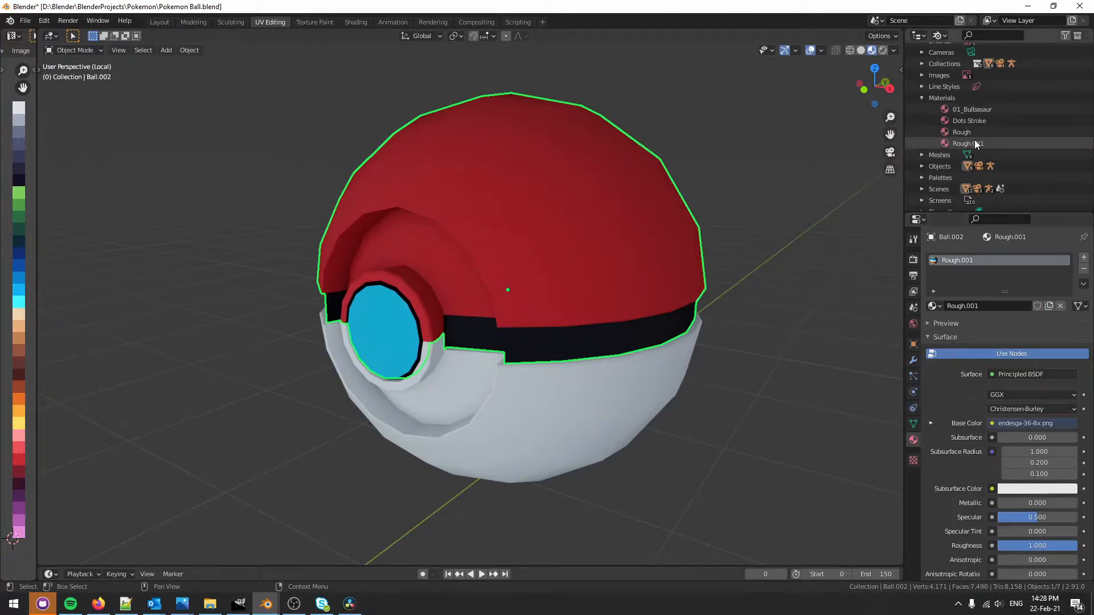
left_click(939, 36)
left_click(964, 84)
left_click(923, 98)
left_click(922, 98)
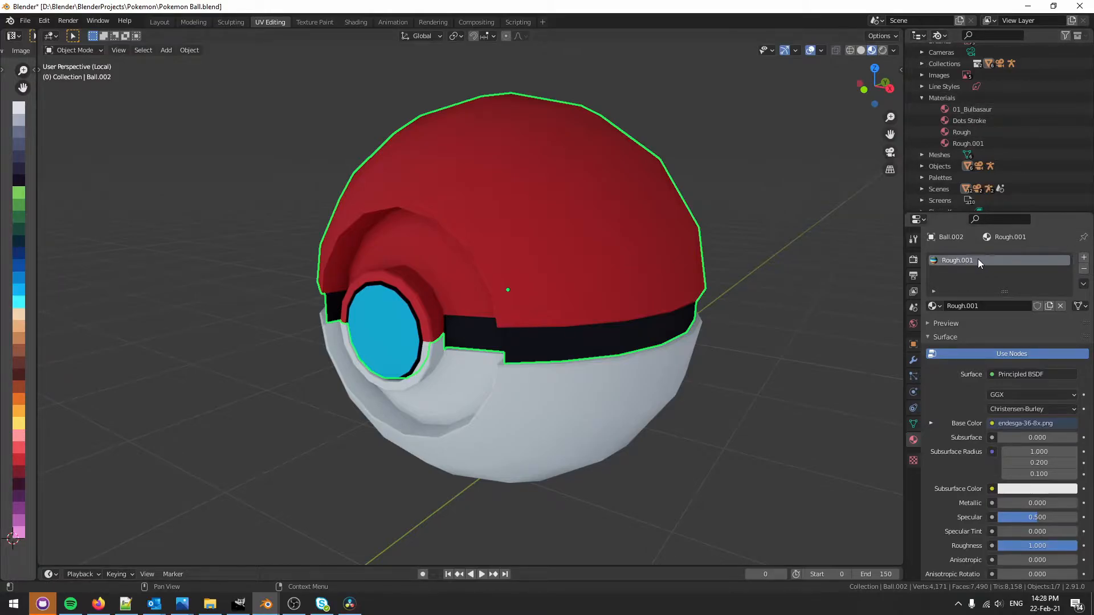
left_click(937, 306)
left_click(957, 335)
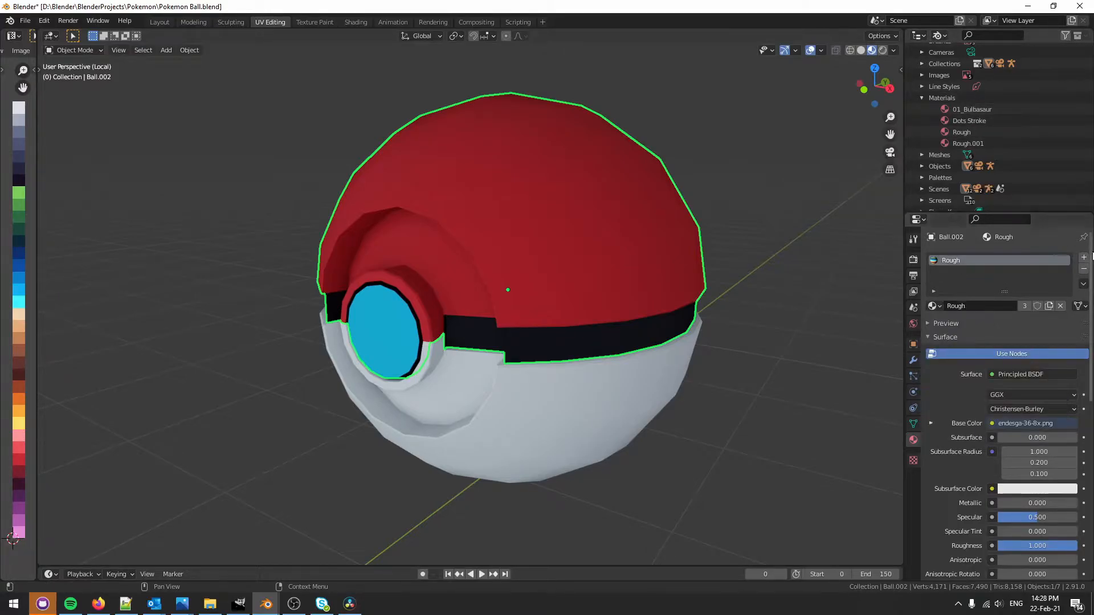
- Add a second material slot with the copied material, name it Glow, set its Emission Strength to 5, and enter Edit Mode
left_click(1084, 258)
left_click(935, 329)
left_click(963, 366)
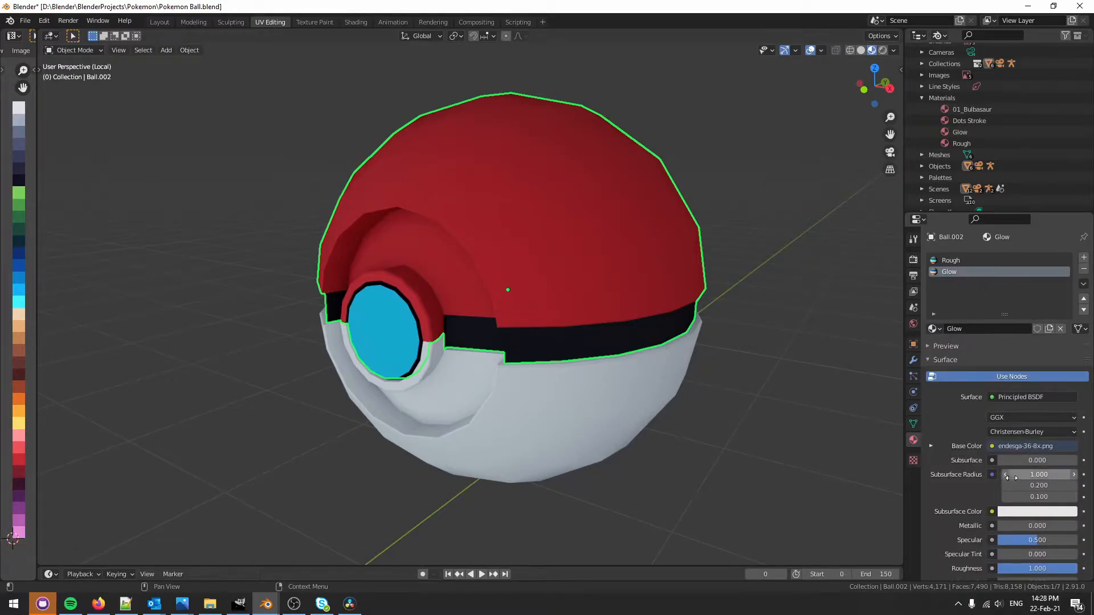
scroll(1012, 478, "down", 10)
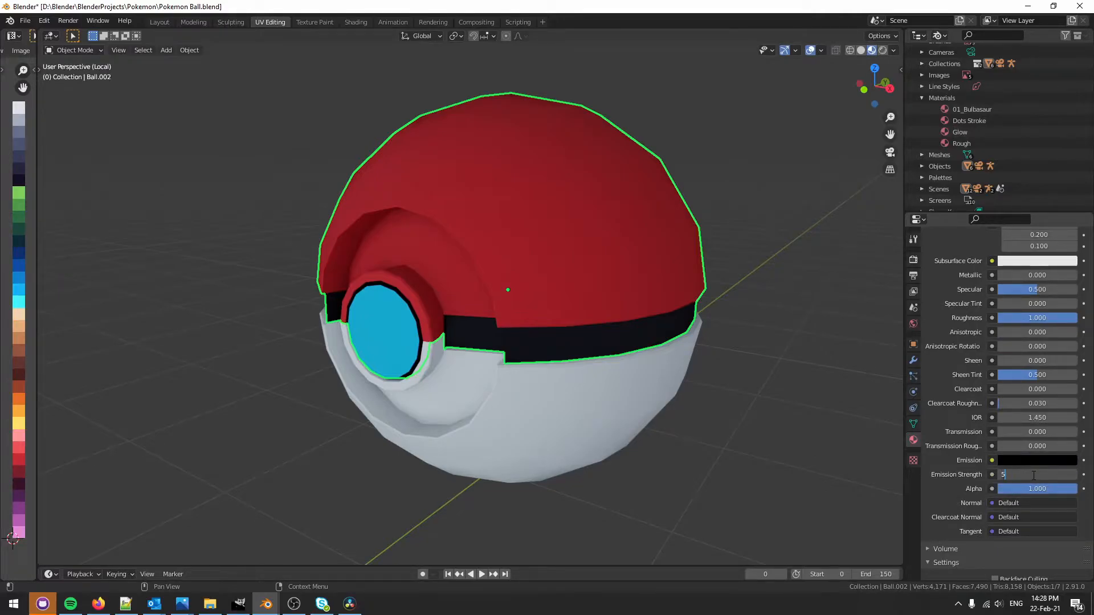
key("Tab")
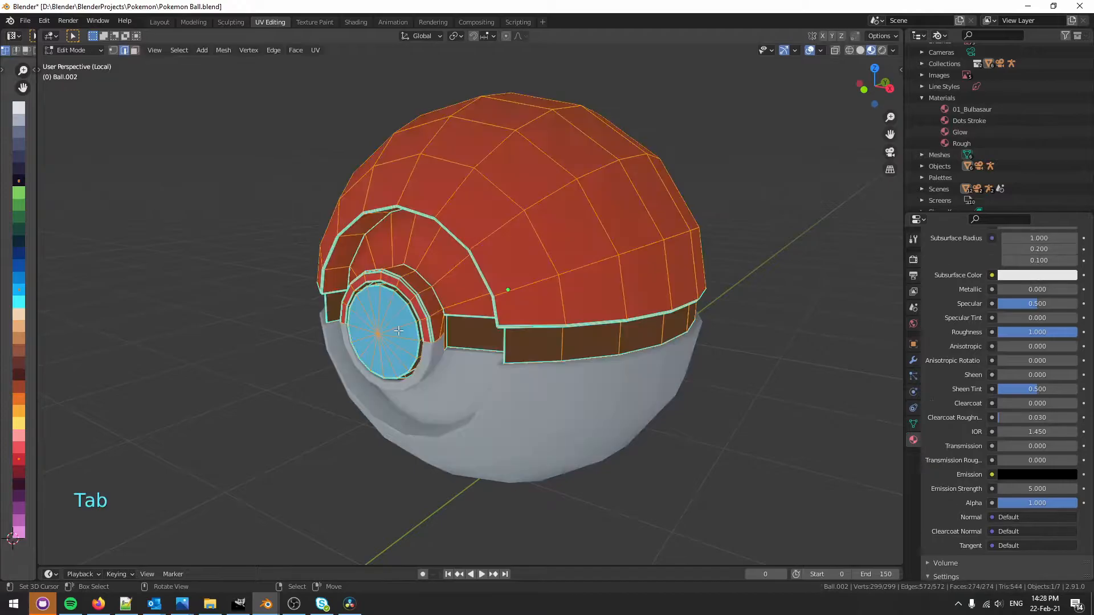
- Select the front button's centre vertex, grow the selection over its face, assign the Glow material to it, and leave Edit Mode
key("1")
left_click(378, 333)
key("ctrl+KP_Add")
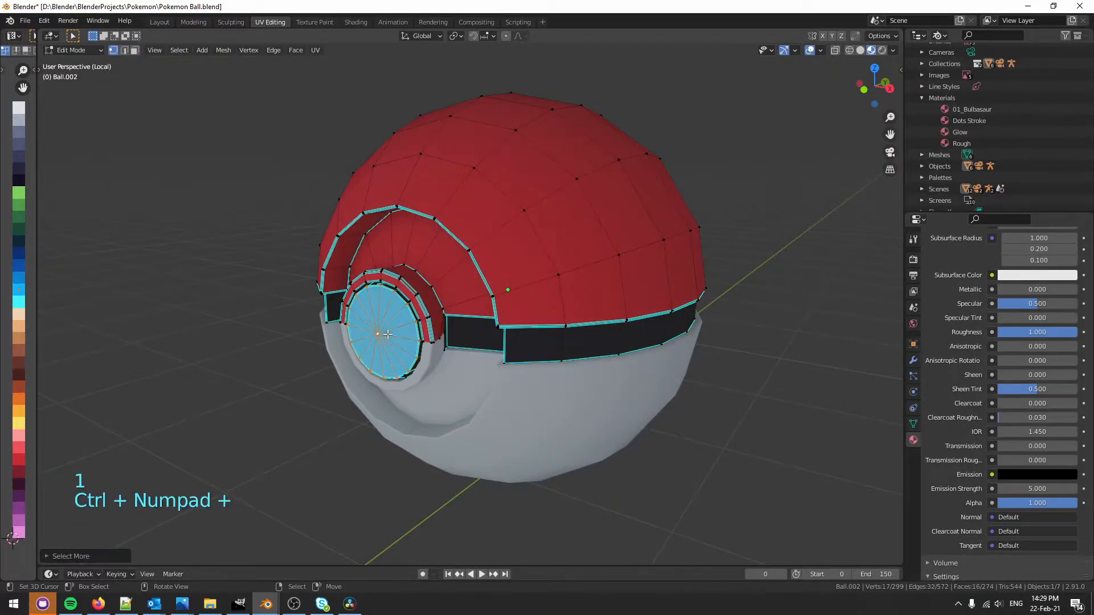
scroll(953, 343, "up", 10)
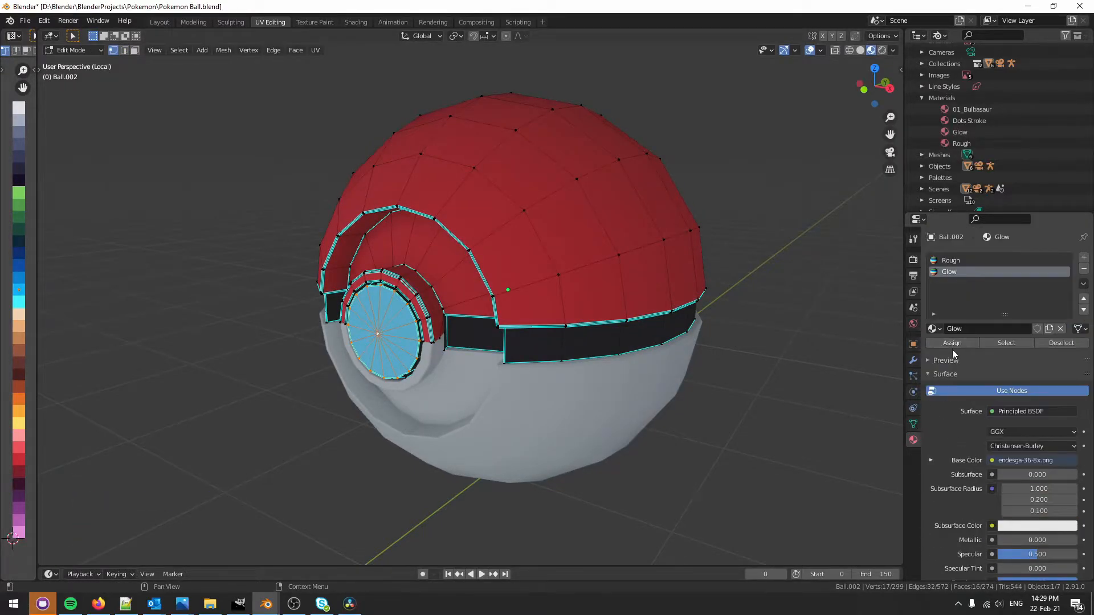
left_click(951, 345)
key("Tab")
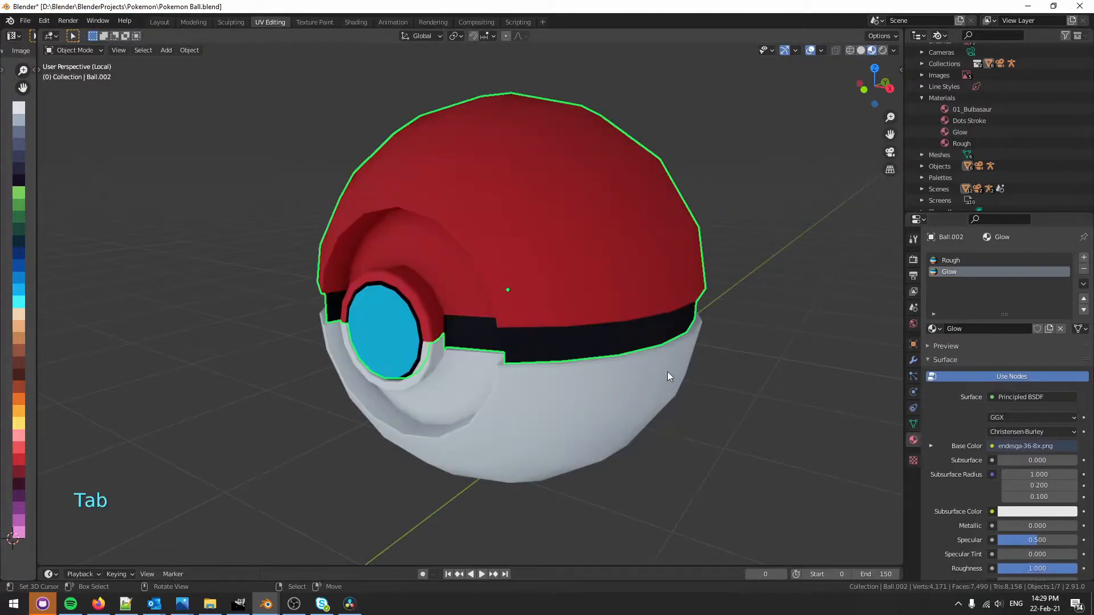
- Select every face sharing the red shell's material, hide them to check the material assignment, and reveal them again
key("Tab")
left_click(512, 251)
key("shift+g")
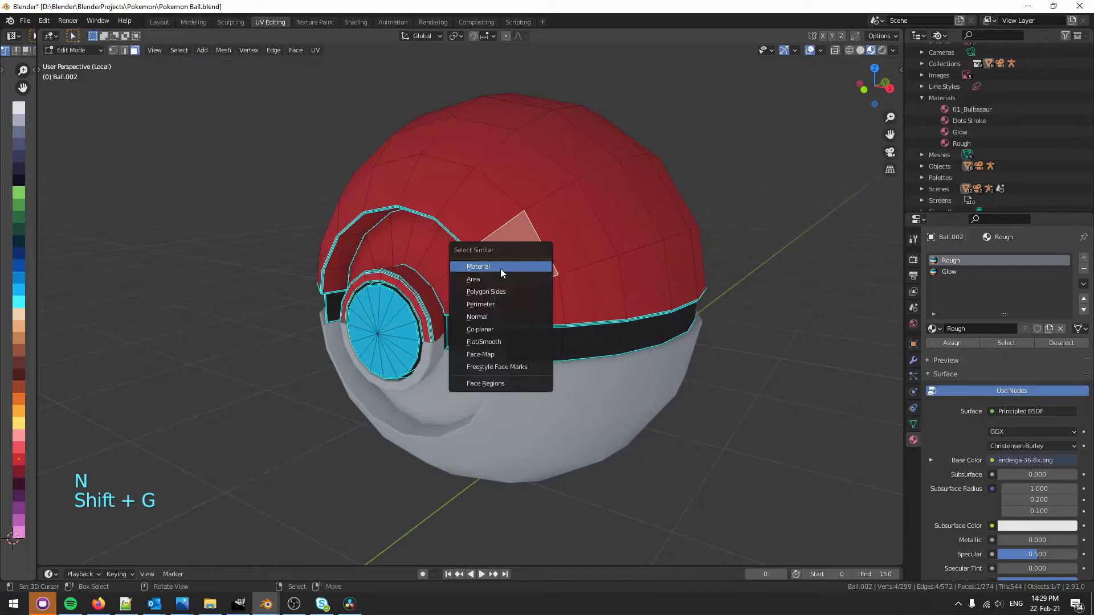
left_click(505, 268)
key("h")
key("alt+h")
key("Tab")
- Set the Glow material's Emission colour to a bright cyan
scroll(994, 480, "down", 15)
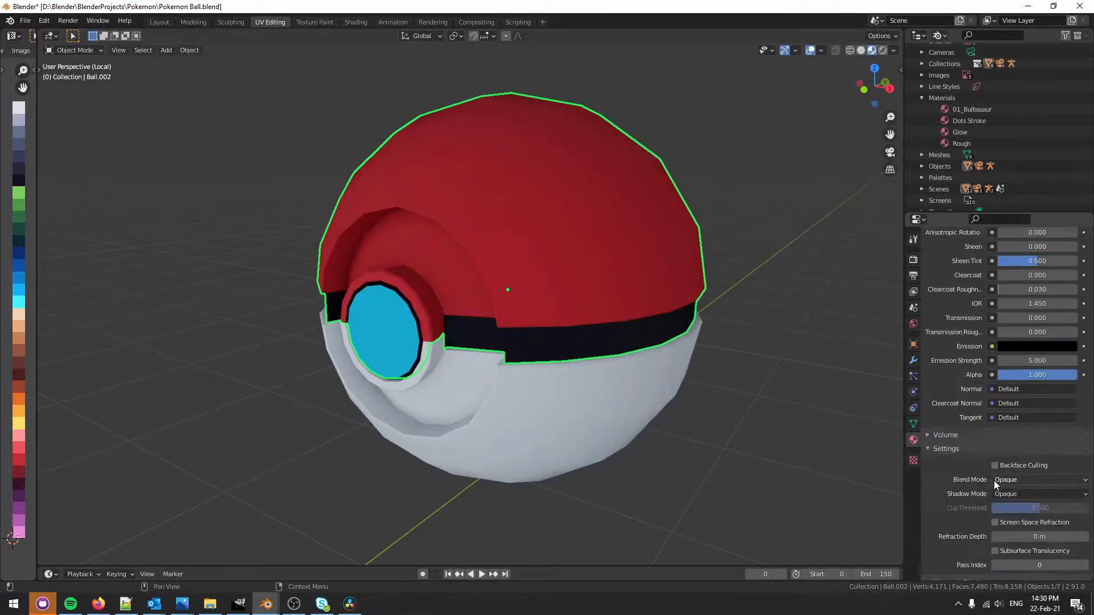
left_click(1020, 346)
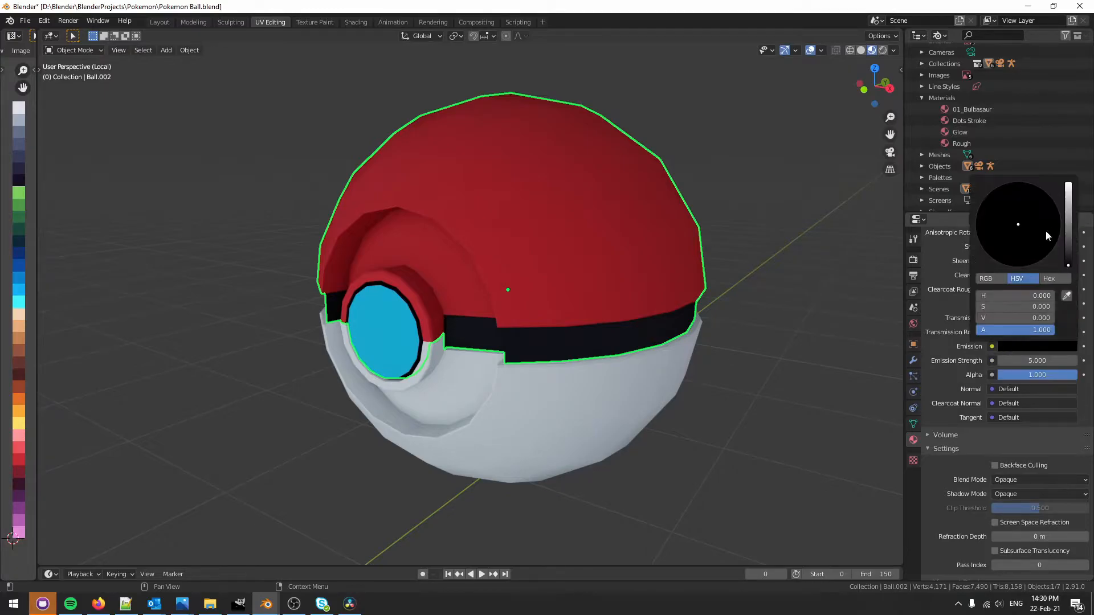
scroll(1040, 235, "up", 10)
left_click_drag(1040, 251, 1026, 186)
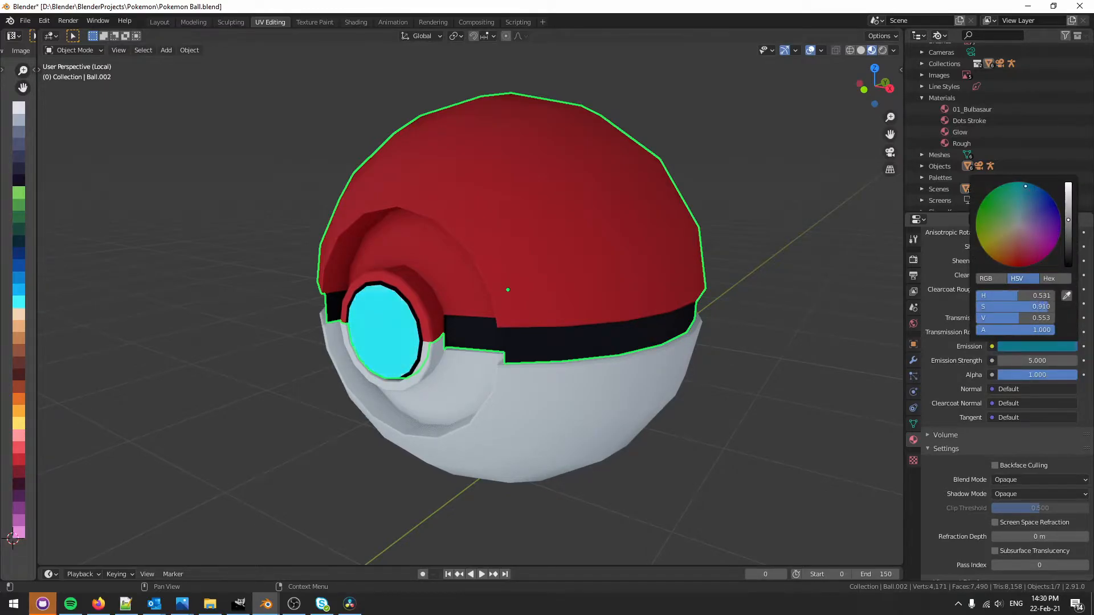
left_click_drag(1069, 221, 1069, 184)
left_click_drag(1029, 219, 1014, 192)
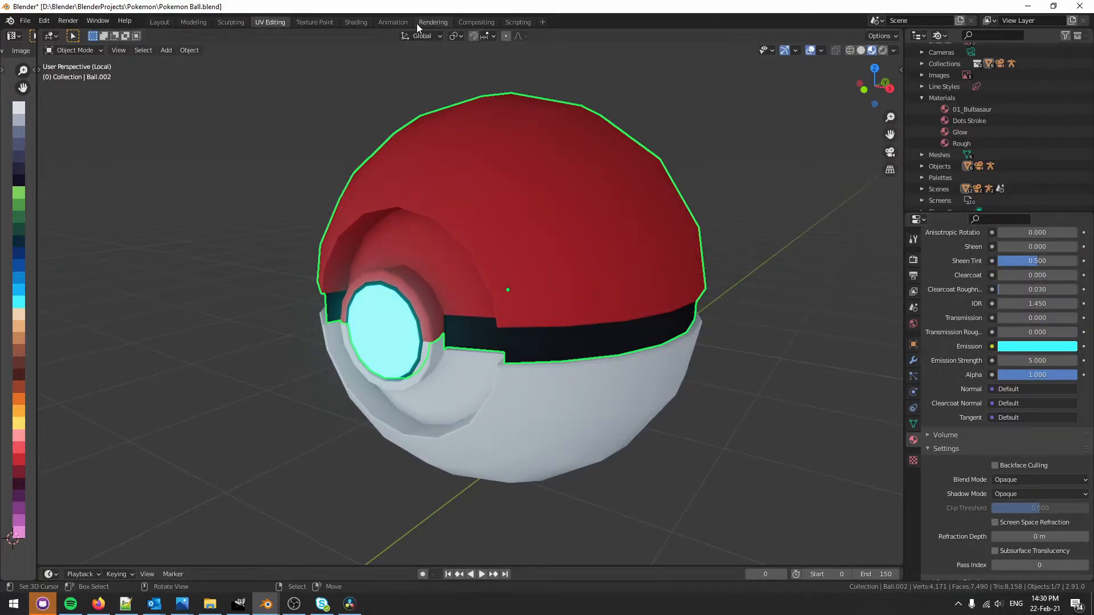
- Link the palette image texture's Color output to the Glow shader's Emission input, and return to the UV Editing workspace
left_click(357, 23)
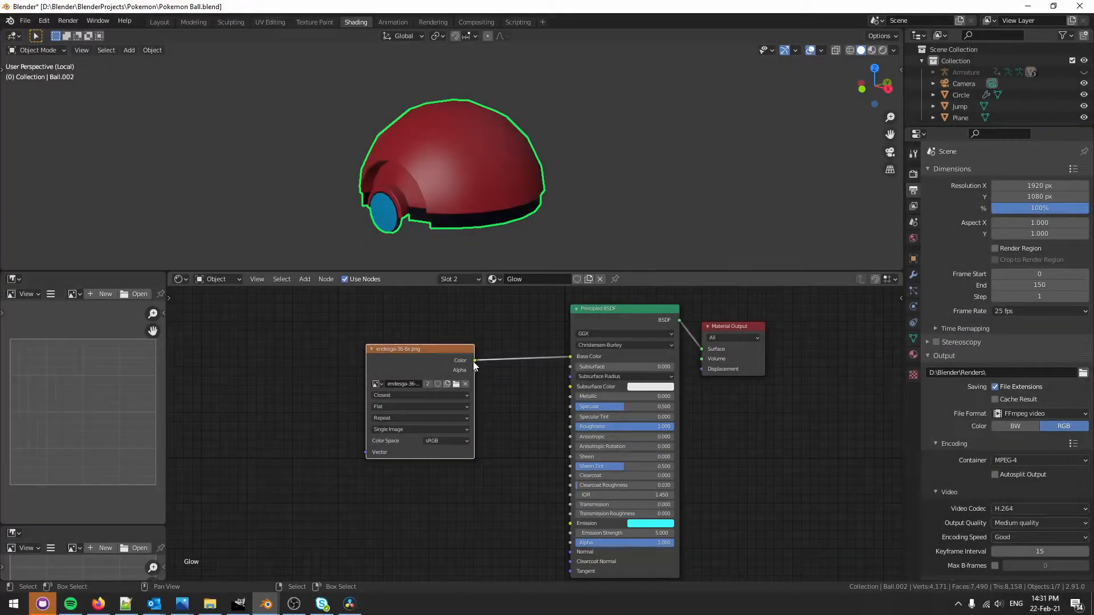
left_click_drag(476, 361, 569, 522)
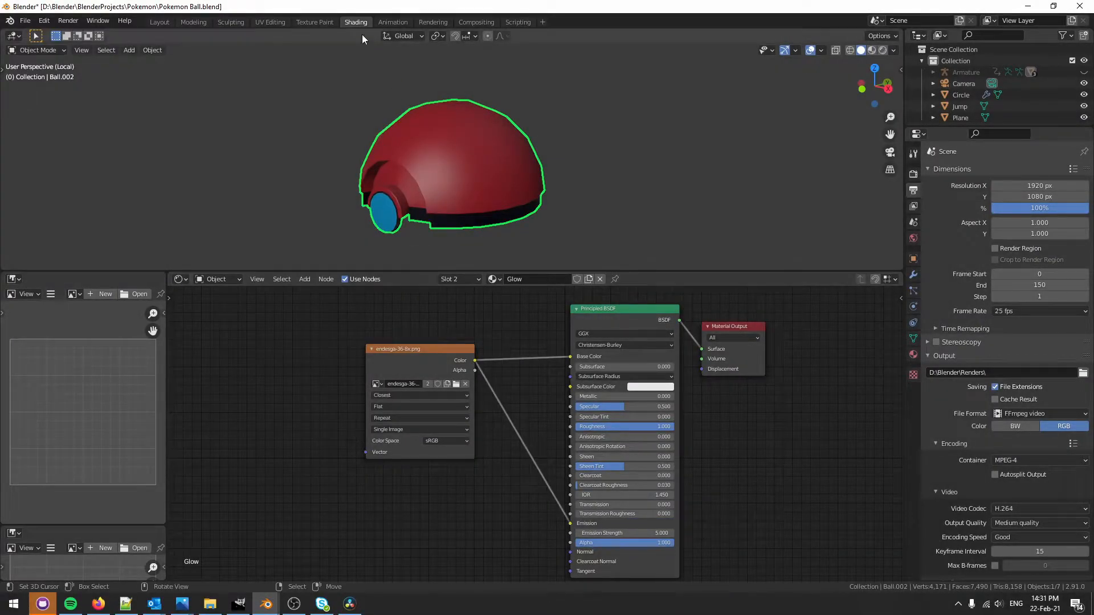
left_click(272, 22)
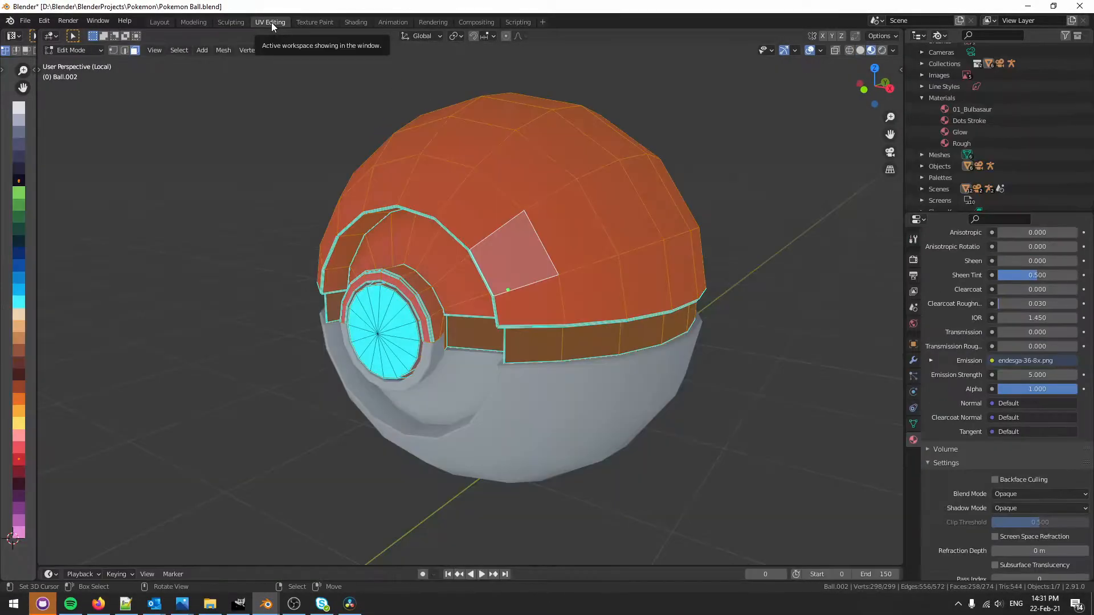
- Clear the selection, select only the button's linked faces, and move their UVs on the palette
key("alt+a")
key("l")
key("g")
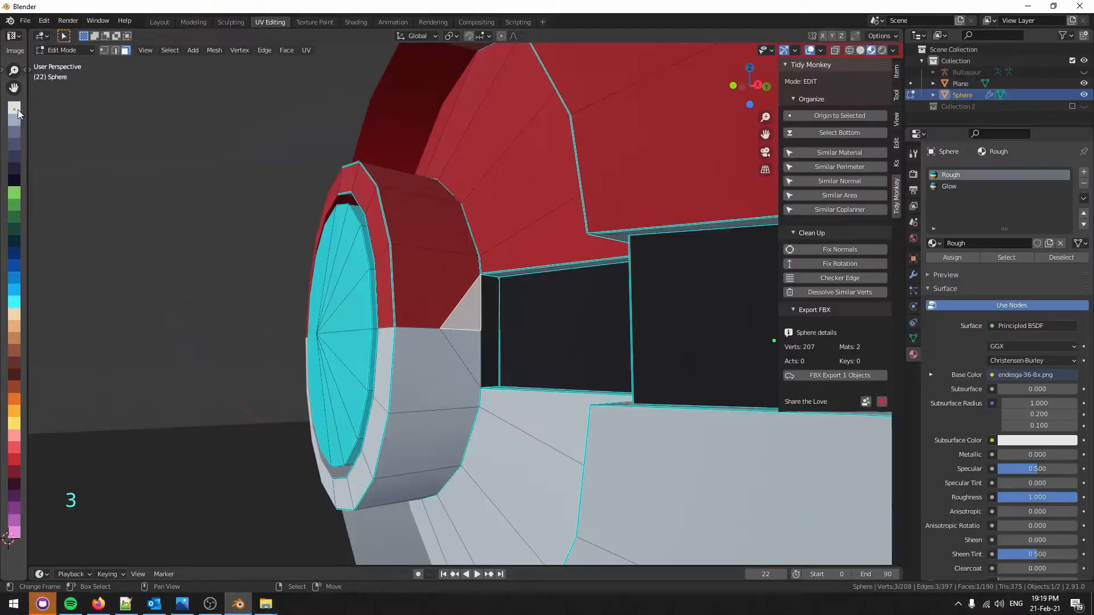
- Move the UVs of the stray white triangle beside the button onto the red swatch and leave Edit Mode
key("g")
left_click(24, 471)
key("Tab")
scroll(471, 348, "down", 2)
middle_click_drag(451, 348, 562, 273)
- Select the run of faces along the groove at the back of the ball and move their UVs onto the black swatch
key("Tab")
scroll(476, 344, "down", 2)
left_click(574, 242, "ctrl")
left_click_drag(575, 242, 422, 238, "alt")
scroll(525, 279, "down", 8)
scroll(525, 278, "up", 8)
right_click(482, 160, "ctrl")
key("g")
left_click(19, 163)
scroll(456, 188, "down", 2)
key("Tab")
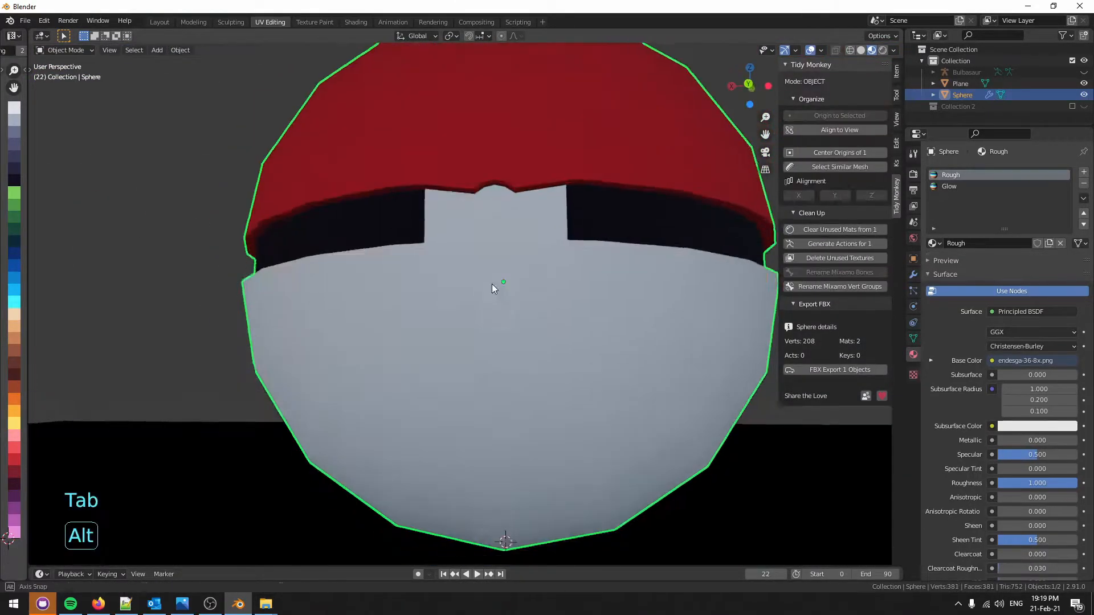
- Move the UVs of the remaining white groove face at the back centre onto the black swatch and check it in Object Mode
left_click_drag(491, 283, 434, 269, "alt")
key("Tab")
right_click(386, 209)
left_click_drag(383, 210, 397, 212, "alt")
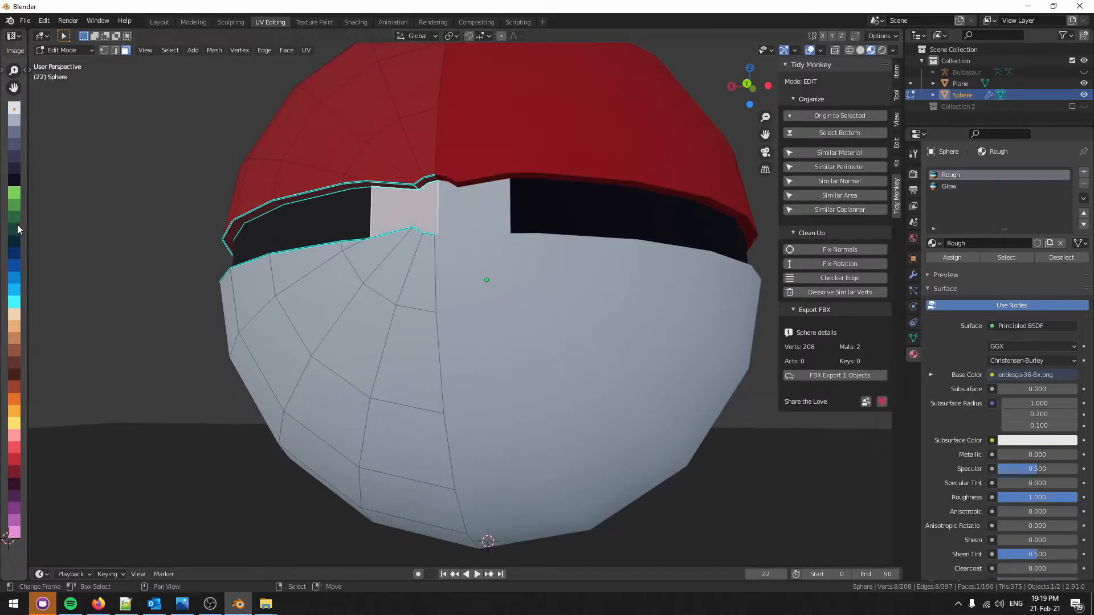
key("g")
left_click(14, 180)
key("Tab")
mouse_move(351, 242)
left_mouse_down("alt")
mouse_move(418, 258)
mouse_move(342, 236)
left_mouse_up("alt")
key("Tab")
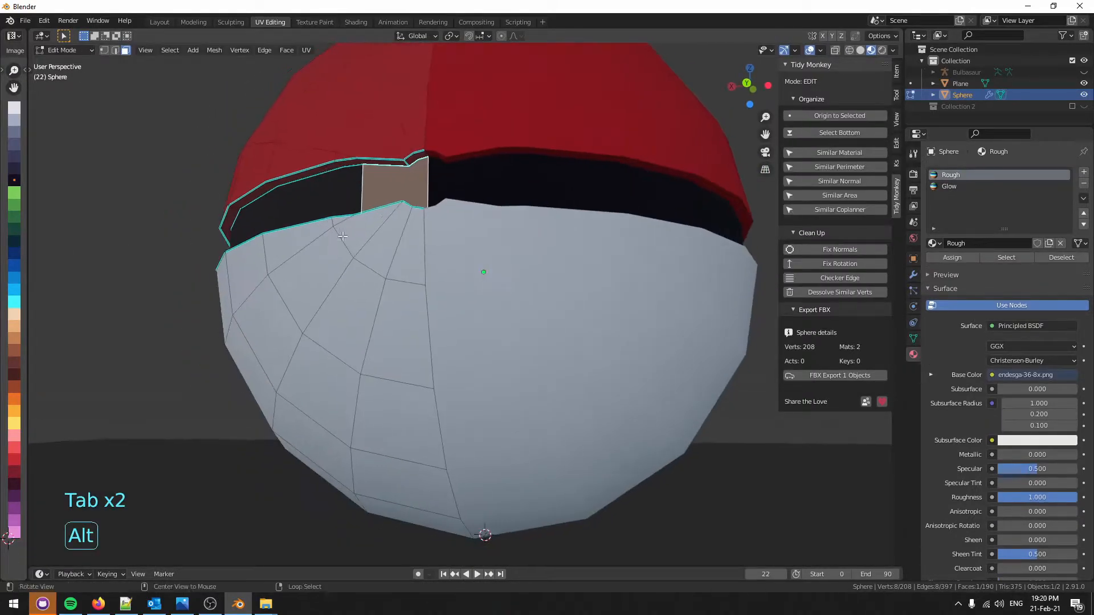
- Select the faces along the upper rim at the back and flatten them to 0 on Z with the Active Element pivot
right_click(423, 157)
right_click(347, 161, "ctrl")
left_click_drag(259, 268, 307, 284, "alt")
scroll(298, 285, "down", 3)
scroll(302, 268, "up", 3)
right_click(315, 200, "ctrl")
left_click(450, 36)
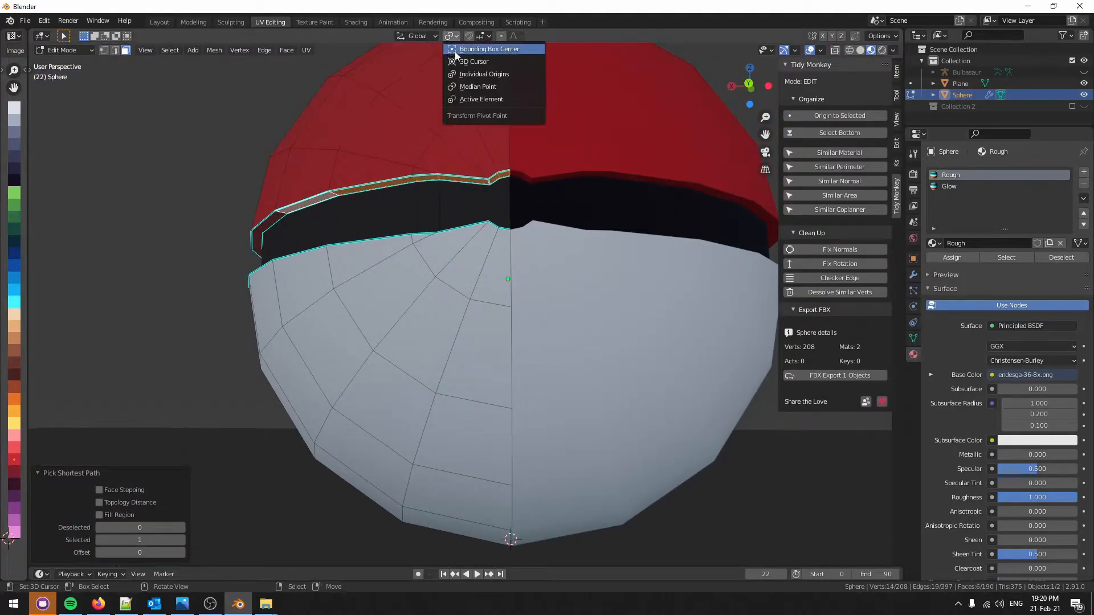
left_click(473, 103)
key("s")
key("z")
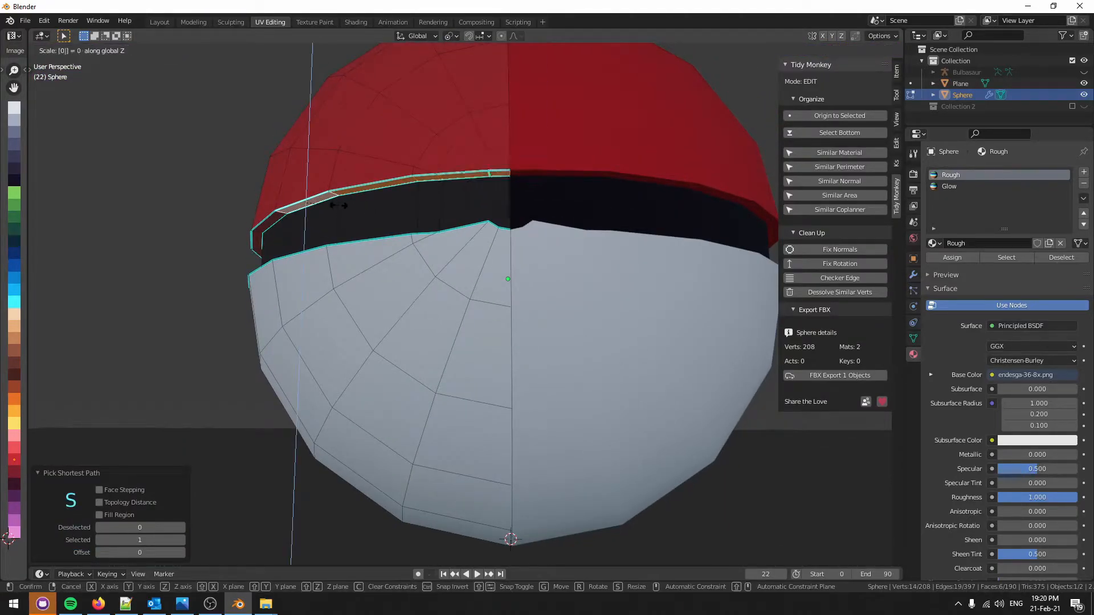
key("Escape")
- Flatten the selected lower rim faces at the back to 0 on Z and move their UVs onto a light palette swatch
left_click_drag(339, 205, 291, 475, "alt")
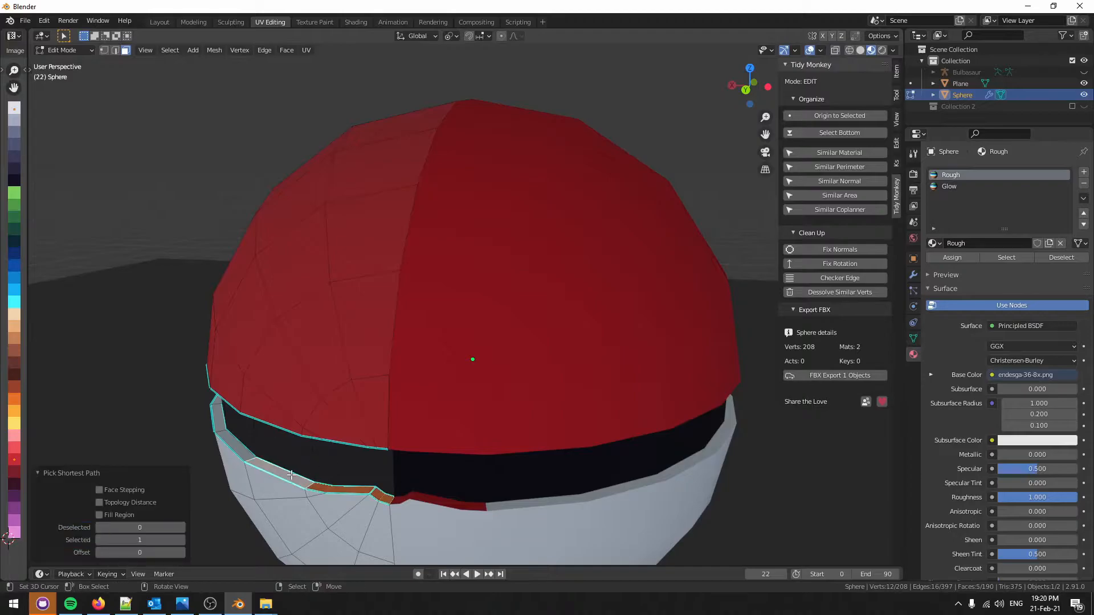
key("s")
key("z")
key("0")
key("Return")
key("g")
left_click(17, 137)
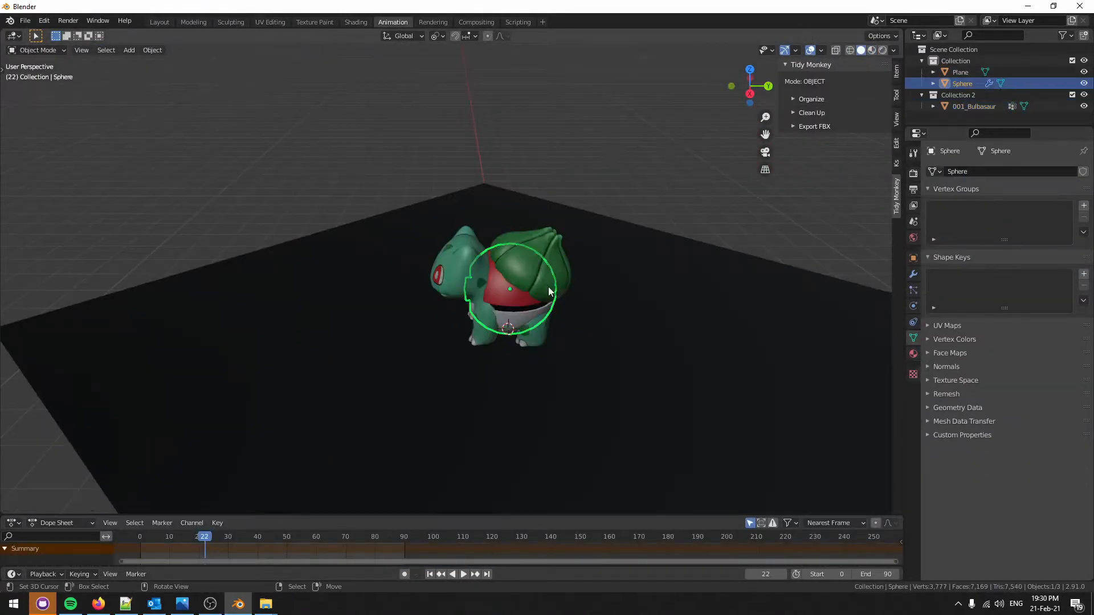
- Add a Cast modifier with the Sphere shape to Bulbasaur and set its Factor to 1
left_click(549, 288)
left_click(914, 274)
left_click(982, 173)
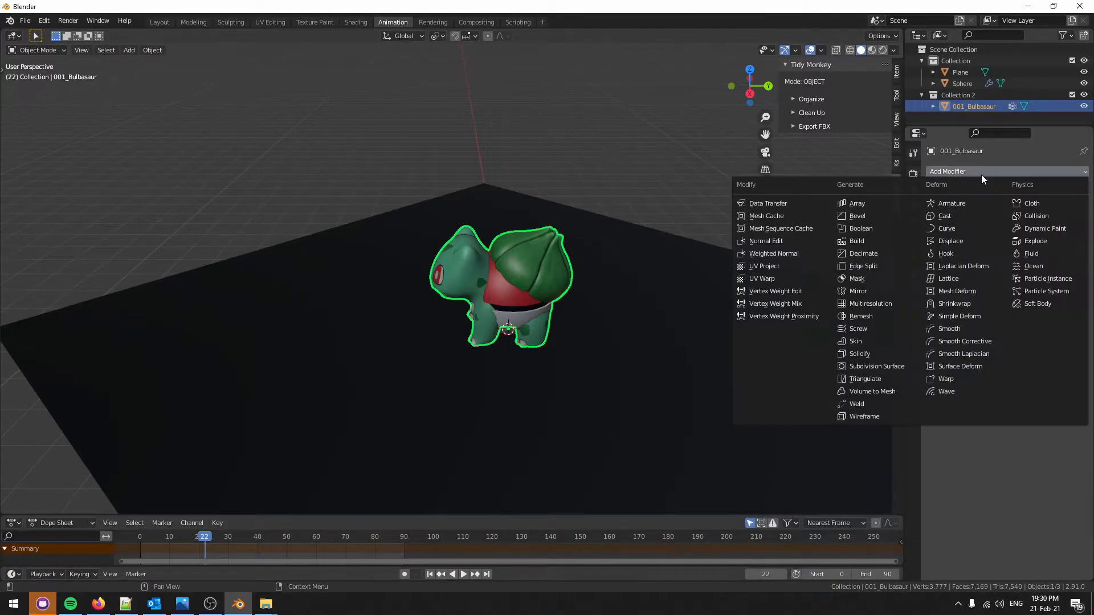
left_click(947, 216)
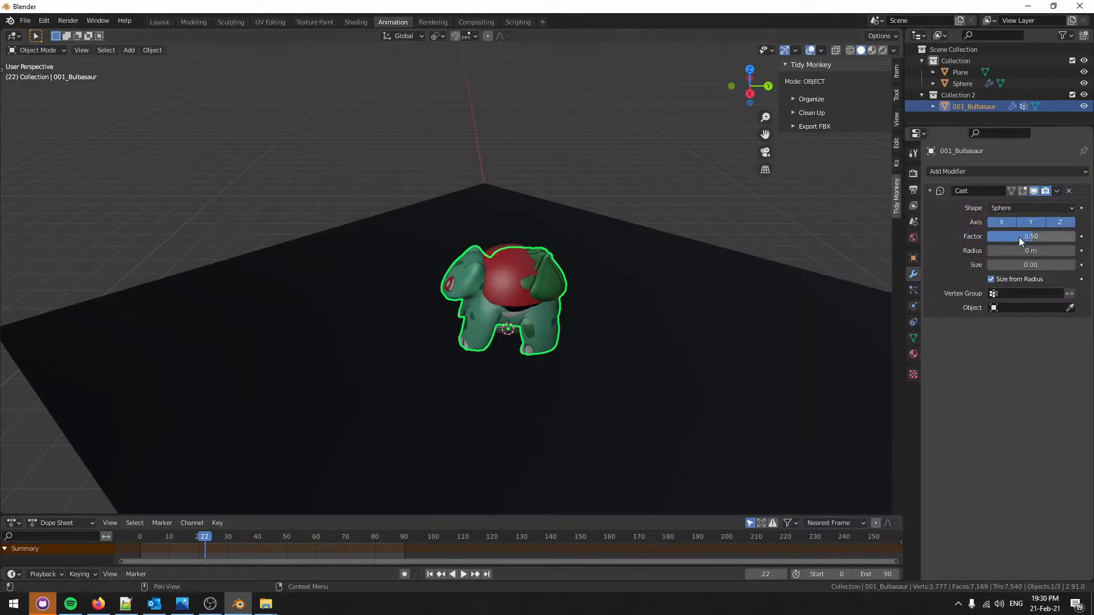
type("1")
key("Return")
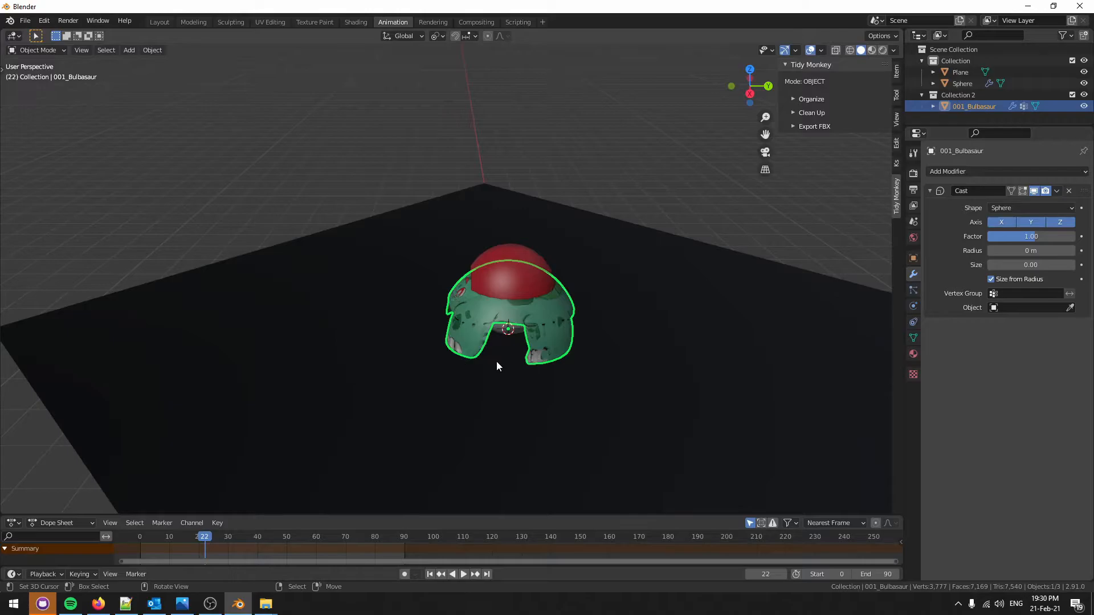
- Isolate Bulbasaur, apply the Cast modifier as a shape key, and try out the Cast key's value
key("KP_Divide")
left_click(1057, 191)
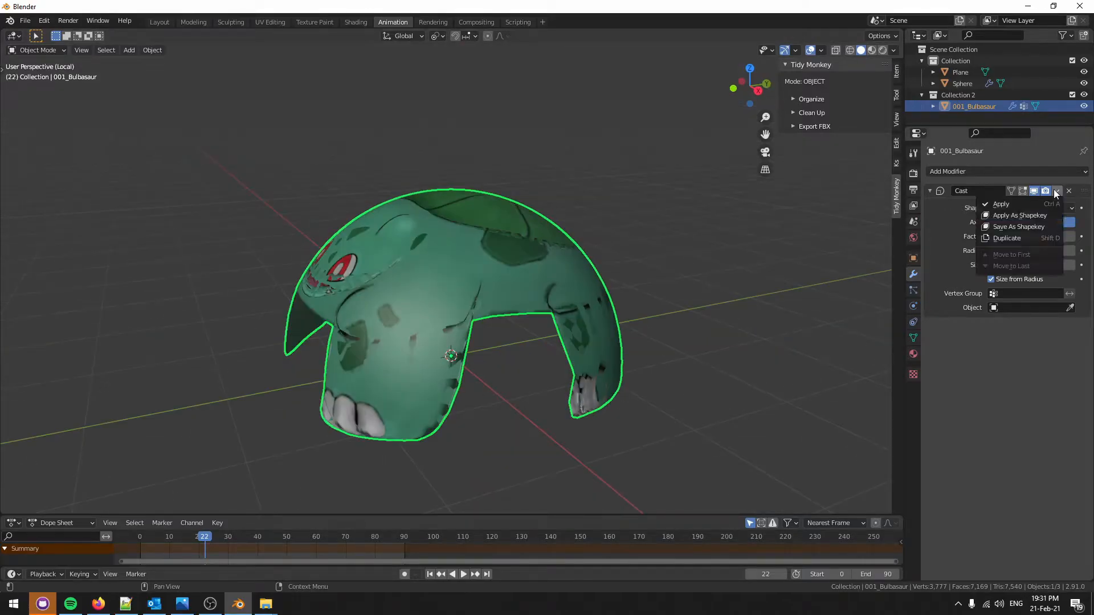
left_click(1027, 219)
left_click(913, 336)
left_click(951, 311)
mouse_move(1003, 383)
left_mouse_down()
mouse_move(1074, 383)
mouse_move(1003, 383)
left_mouse_up()
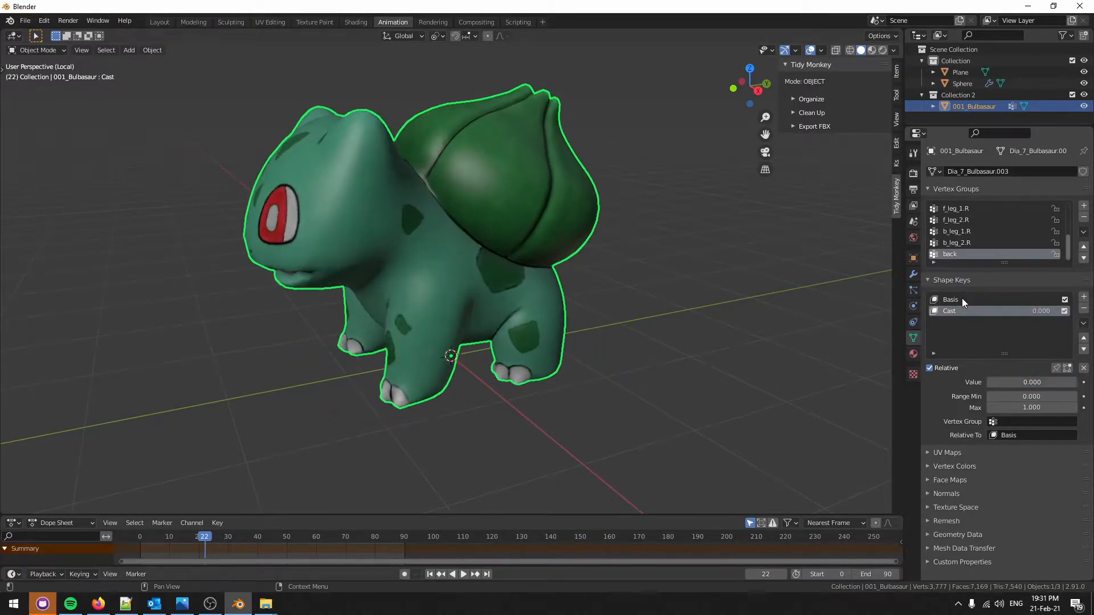
- Make the Basis shape key active, switch to the front orthographic view, and add a UV sphere at the world origin
left_click(962, 299)
key("KP_5")
key("KP_1")
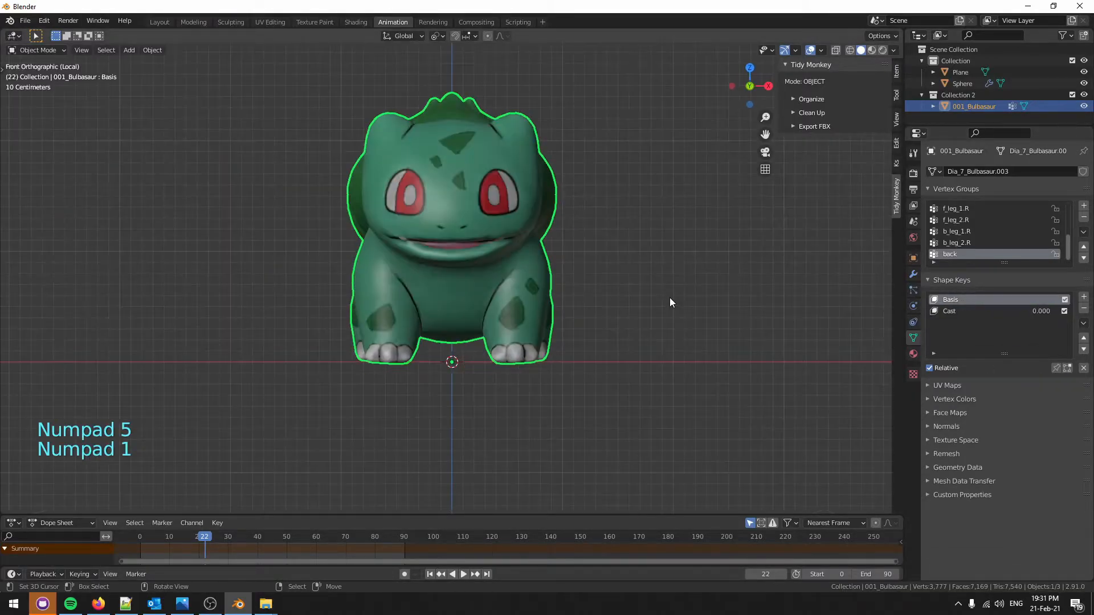
key("shift+c")
key("shift+a")
left_click(613, 363)
- Shade the new sphere smooth and move it up inside Bulbasaur's body
key("w")
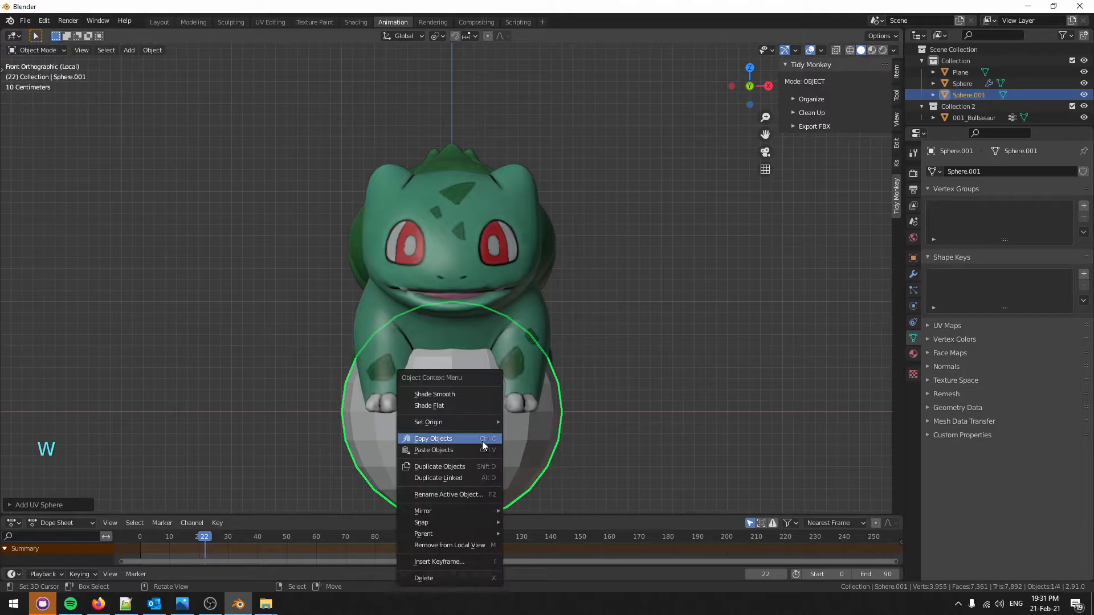
left_click(482, 394)
key("g")
- Link Bulbasaur's material to the new sphere and bring the rest of the scene back from local view
left_click(446, 227, "shift")
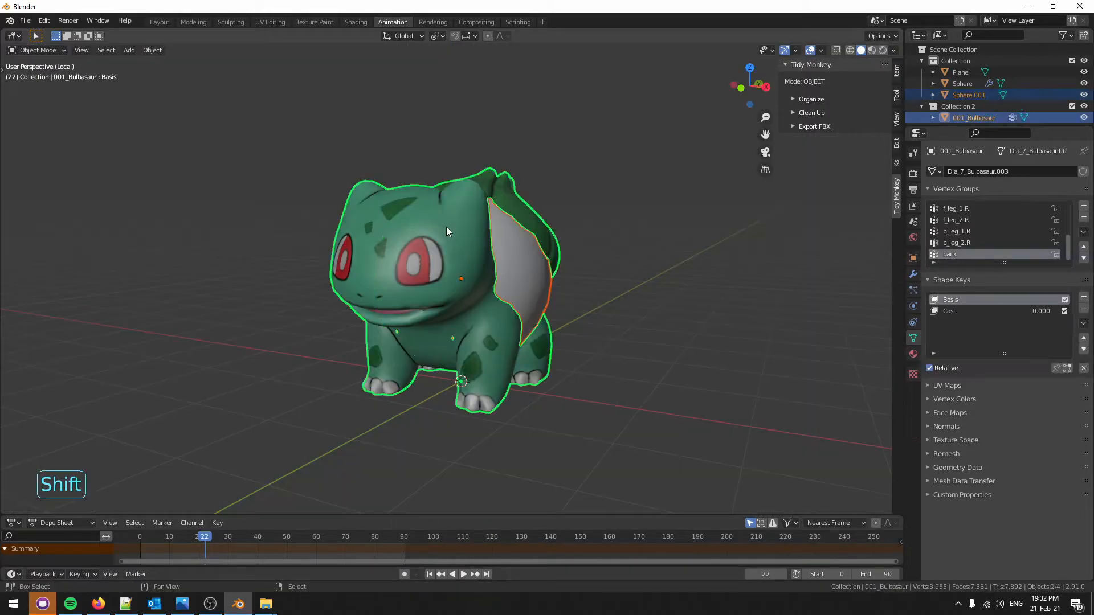
key("ctrl+l")
left_click(415, 255)
left_click(535, 285)
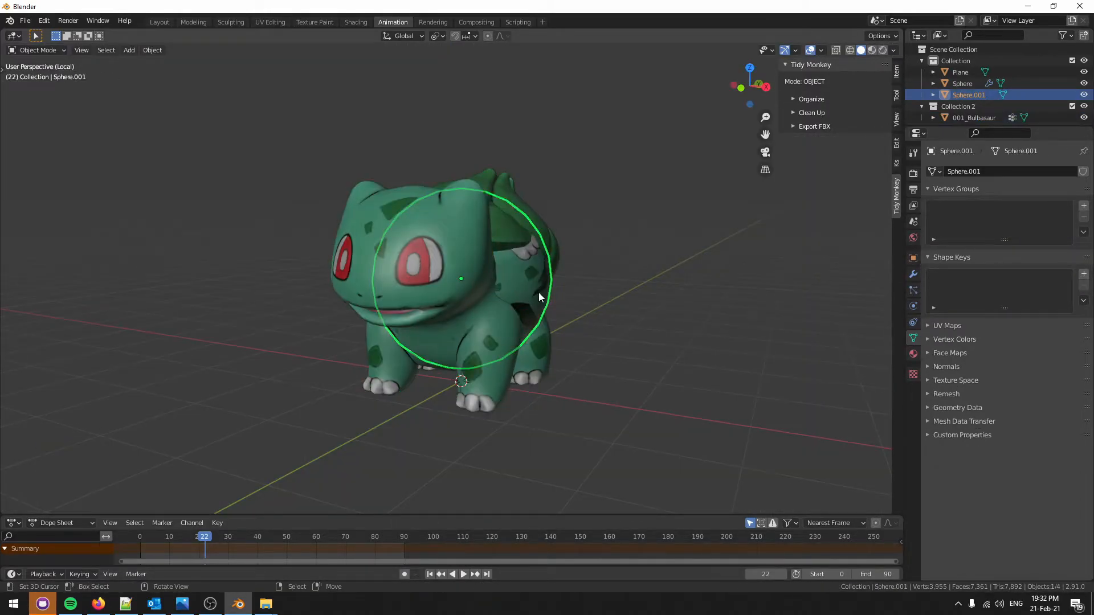
key("KP_Divide")
key("KP_Divide")
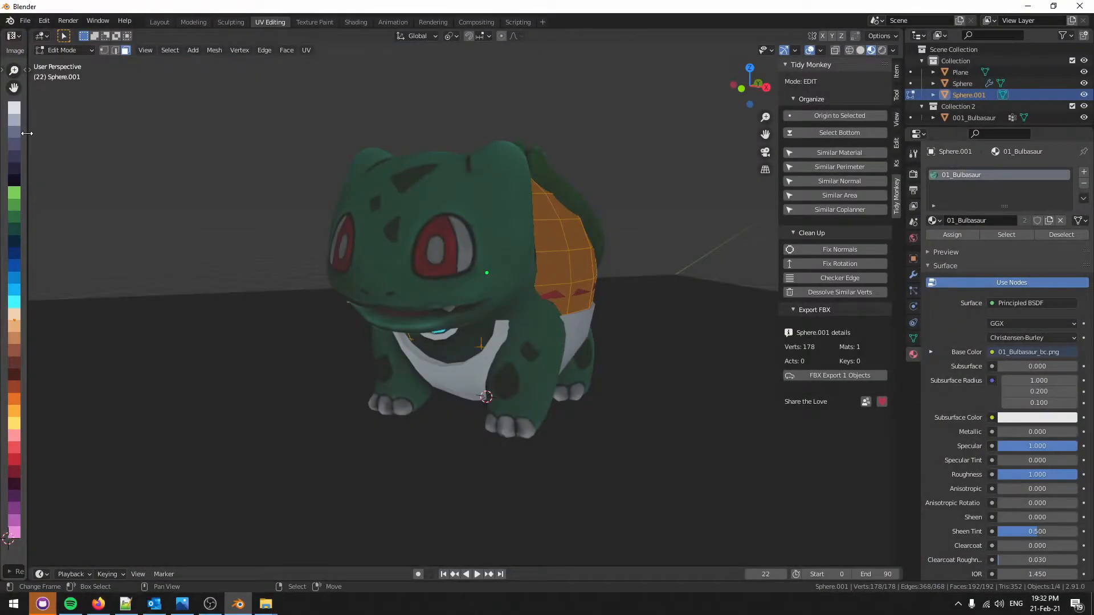
- Widen the UV editor, display the 01_Bulbasaur_bc.png texture in it, and return the sphere to Object Mode
left_click_drag(27, 132, 242, 132)
left_click(174, 51)
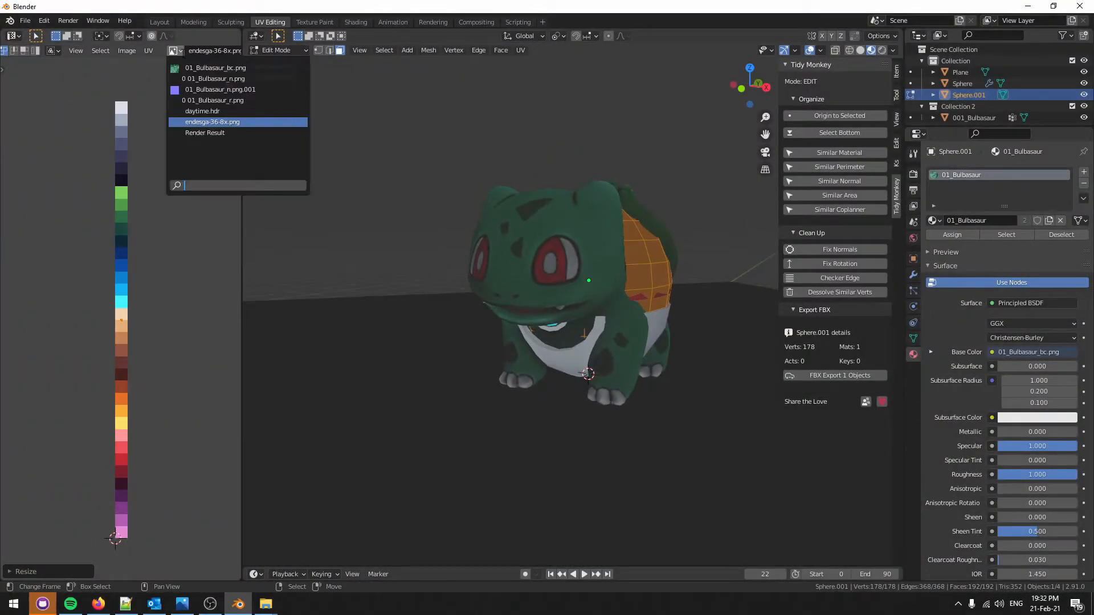
left_click(240, 121)
key("Tab")
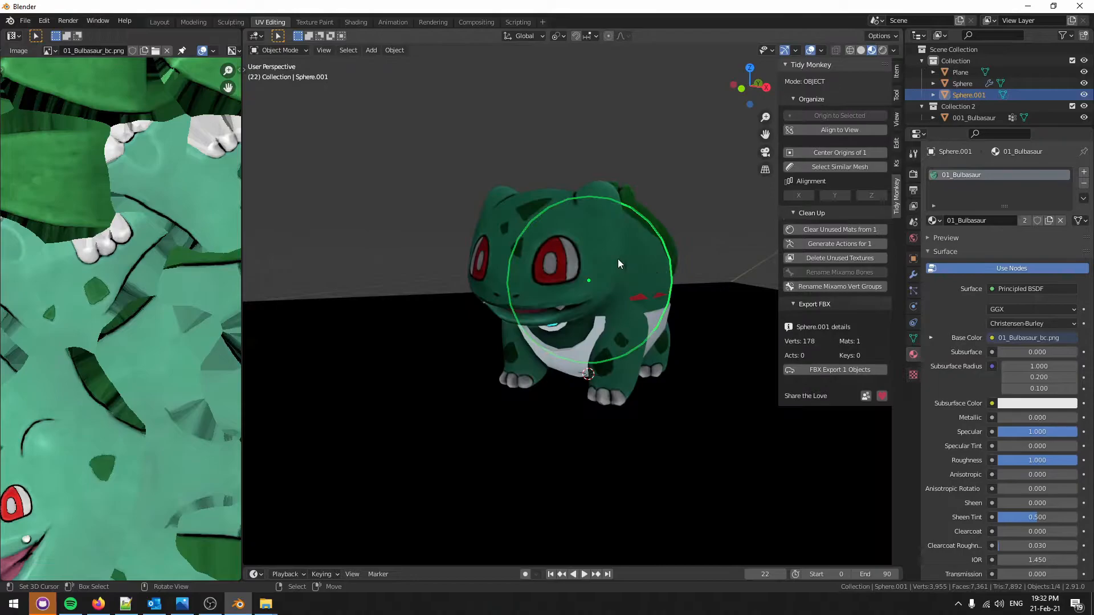
- In the Animation workspace, join the new sphere into the Bulbasaur mesh
left_click(392, 21)
left_click(569, 354, "shift")
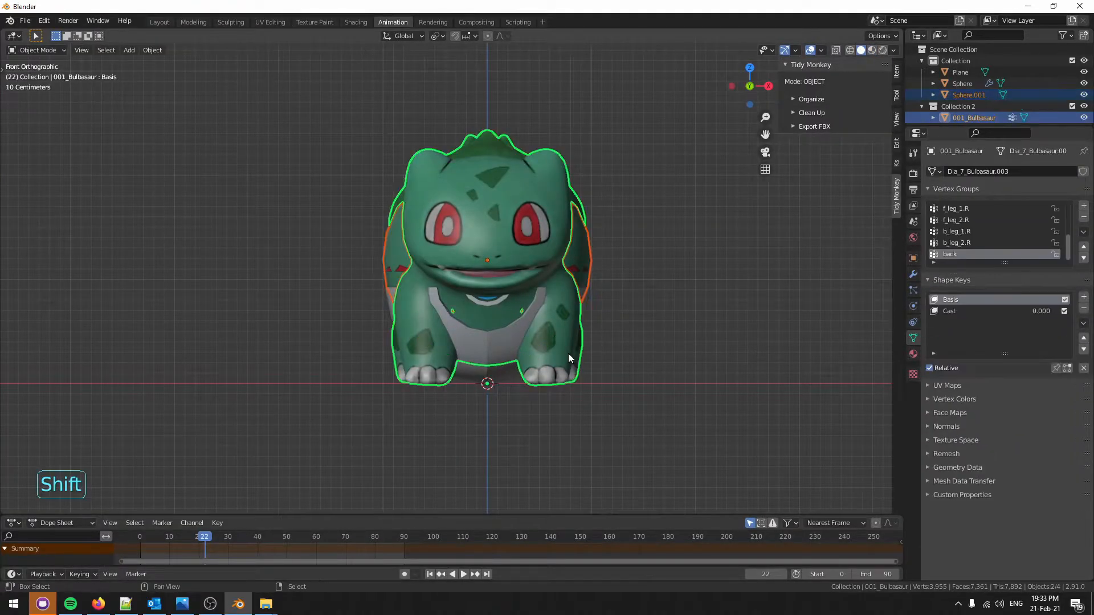
key("ctrl+j")
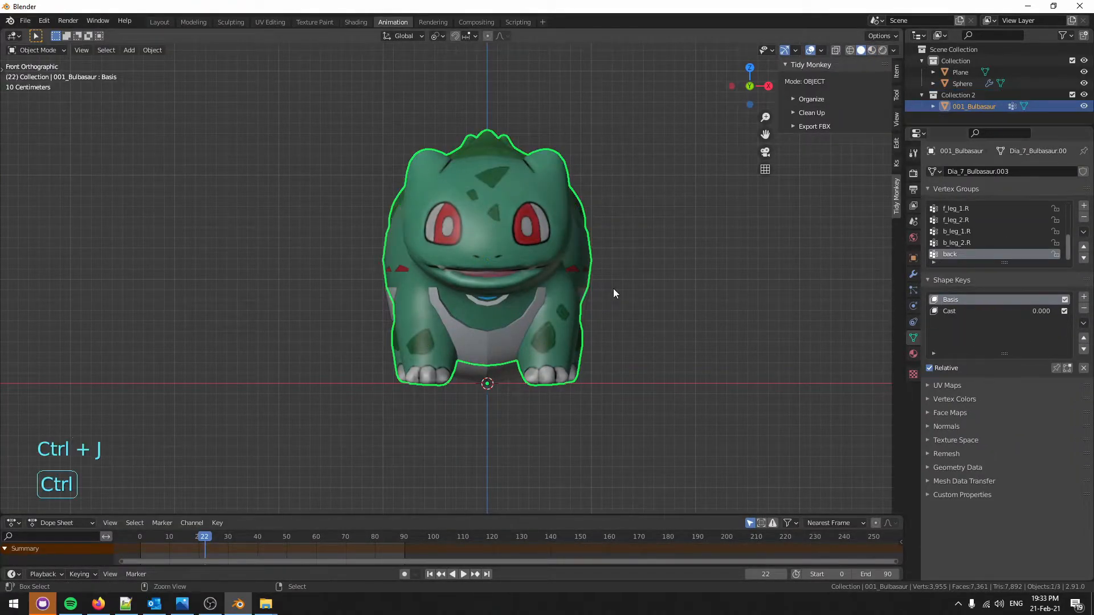
- Select the Poké Ball sphere and hide it
middle_click_drag(596, 288, 570, 263)
left_click(570, 256)
key("g")
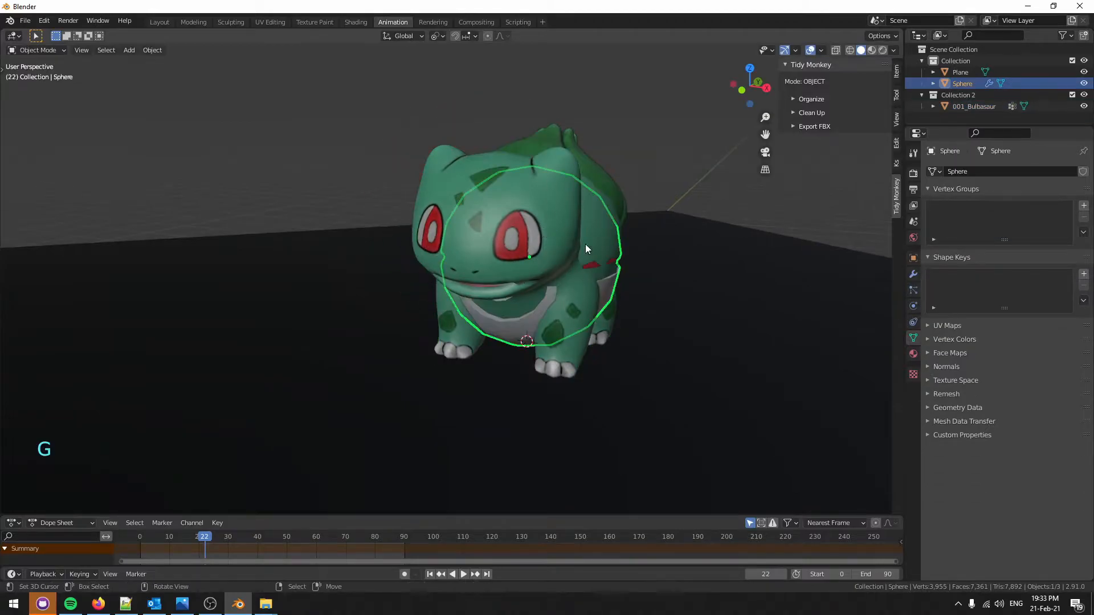
key("h")
- Enter Edit Mode on Bulbasaur and select all linked faces of the joined sphere
left_click(582, 276)
key("Tab")
left_click_drag(582, 235, 614, 258)
key("l")
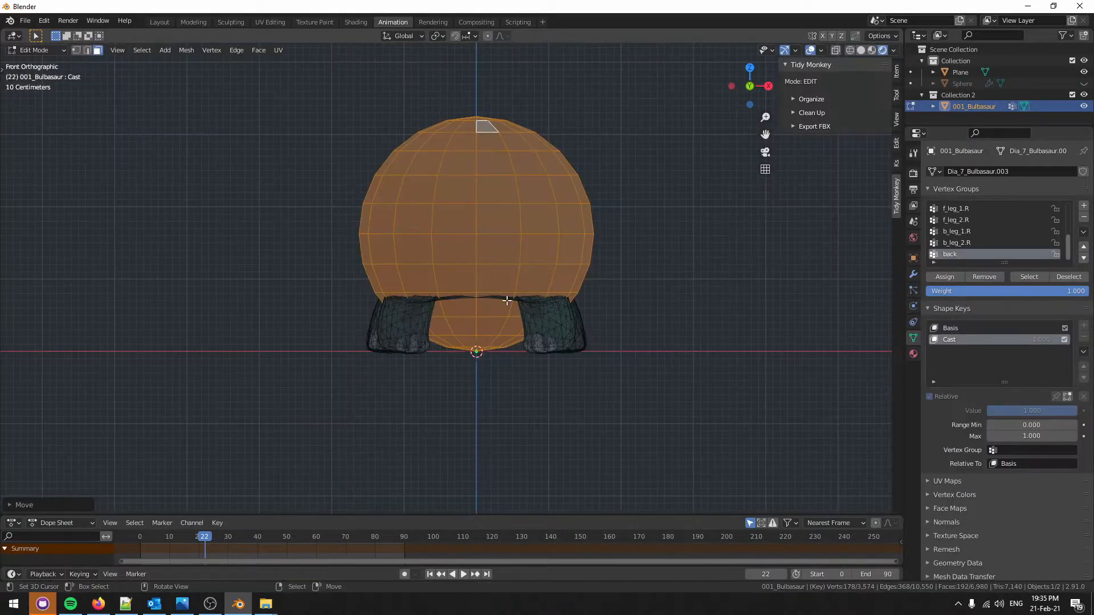
- Move all of Bulbasaur's own geometry up along Z into the sphere in the Cast shape key and return to Object Mode
key("shift+l")
key("l")
key("g")
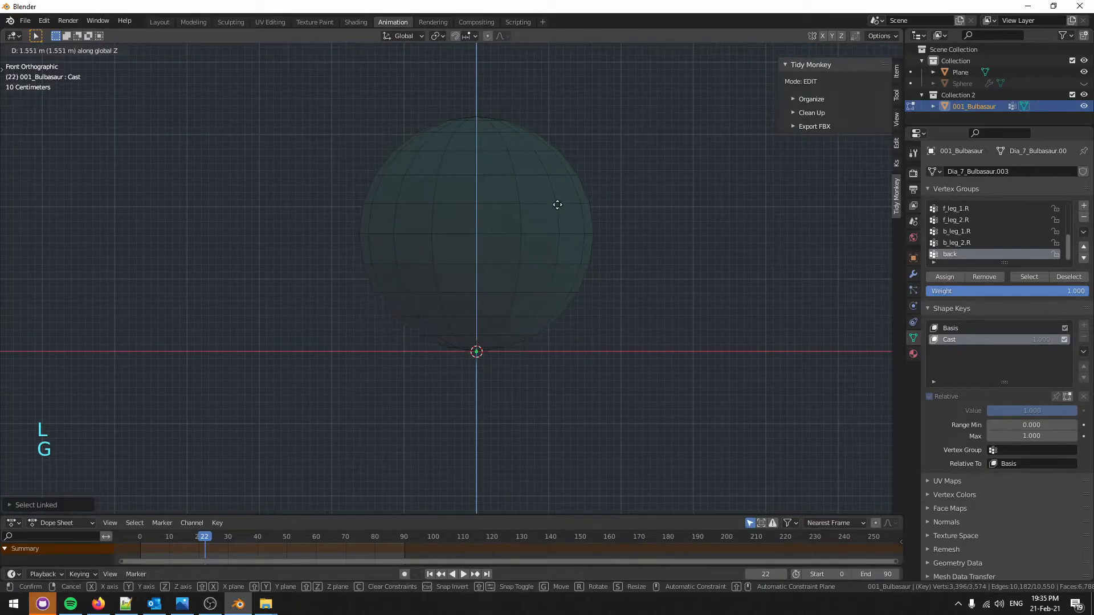
left_click(667, 240)
left_click_drag(667, 240, 490, 212, "alt")
key("Tab")
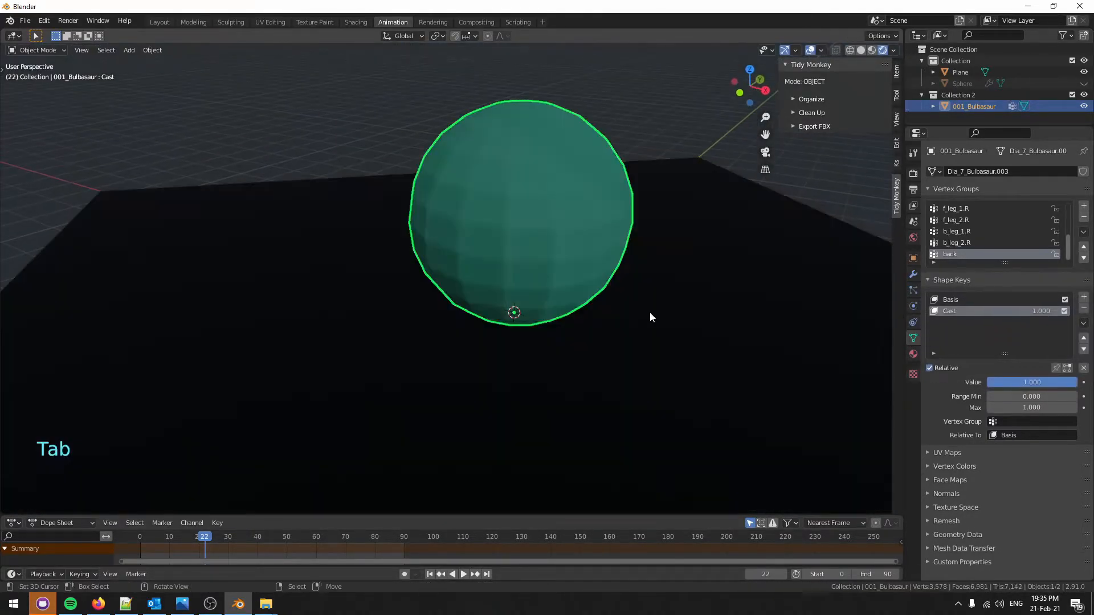
- Switch the viewport to Solid shading and set Bulbasaur's Cast shape key value to 0
scroll(654, 319, "down", 2)
key("w")
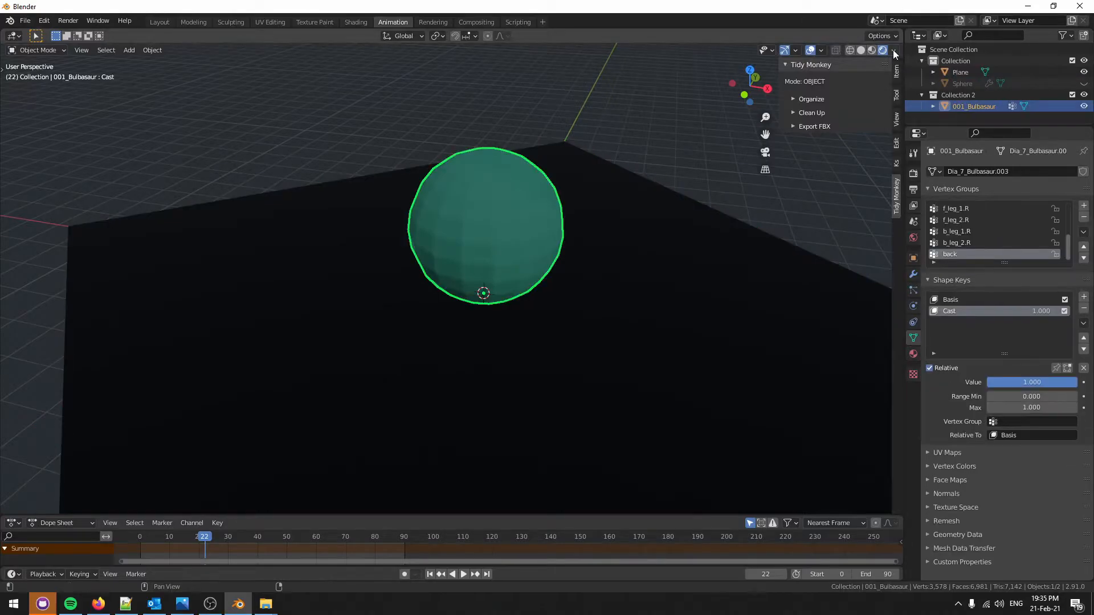
left_click(861, 50)
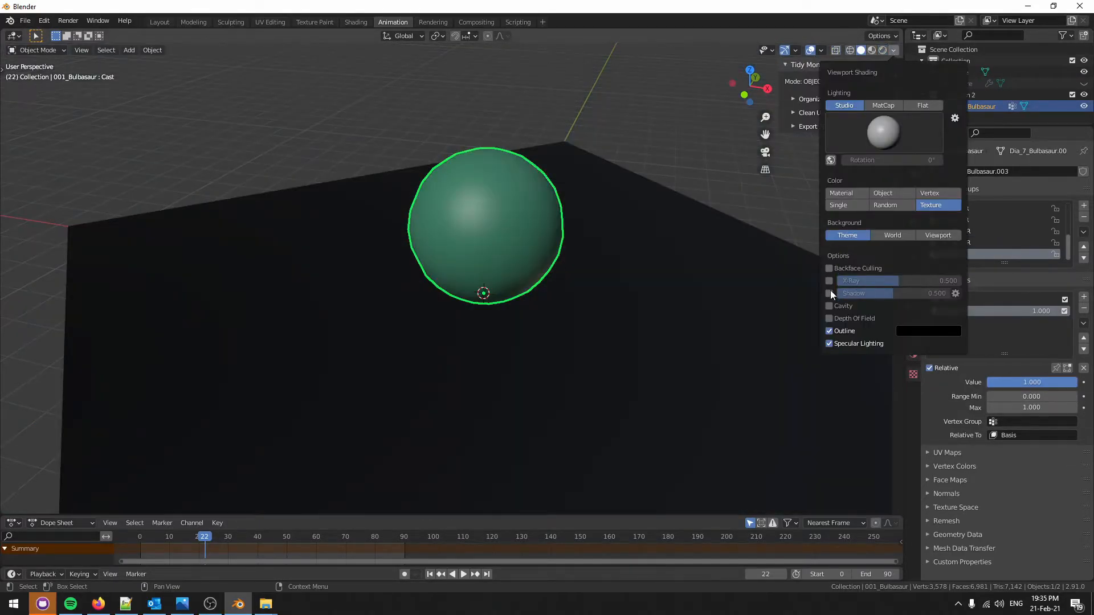
middle_click_drag(553, 280, 570, 264)
scroll(570, 264, "up", 2)
left_click_drag(1056, 380, 966, 381)
- Reveal the hidden Poké Ball and scale Bulbasaur down to fit inside it
key("alt+h")
scroll(609, 284, "down", 3)
middle_click_drag(608, 283, 530, 302)
left_click(524, 293)
left_click(537, 313)
key("s")
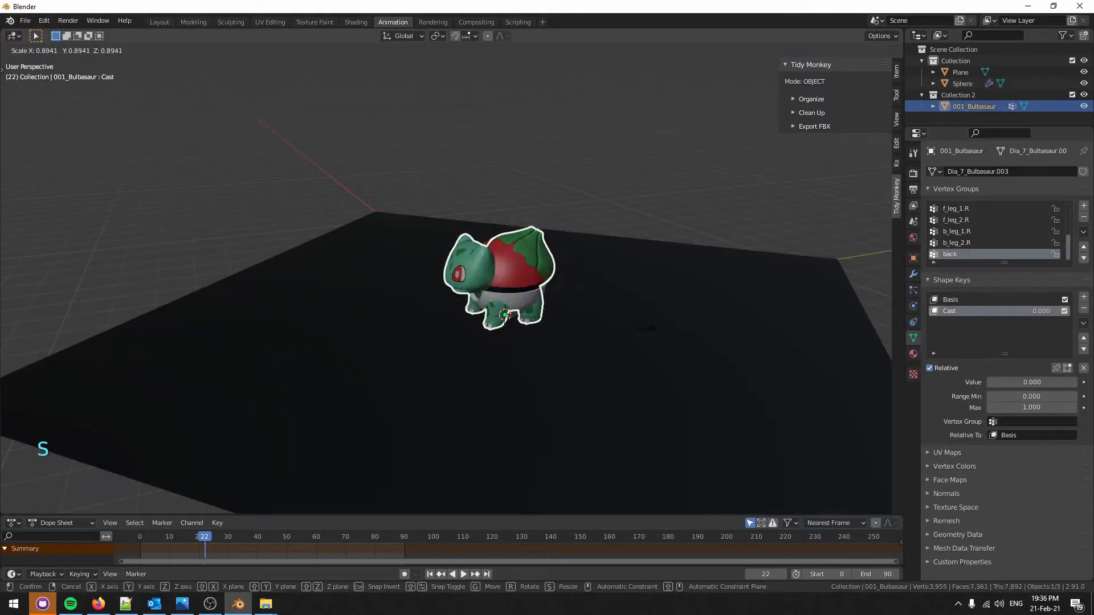
left_click(604, 332)
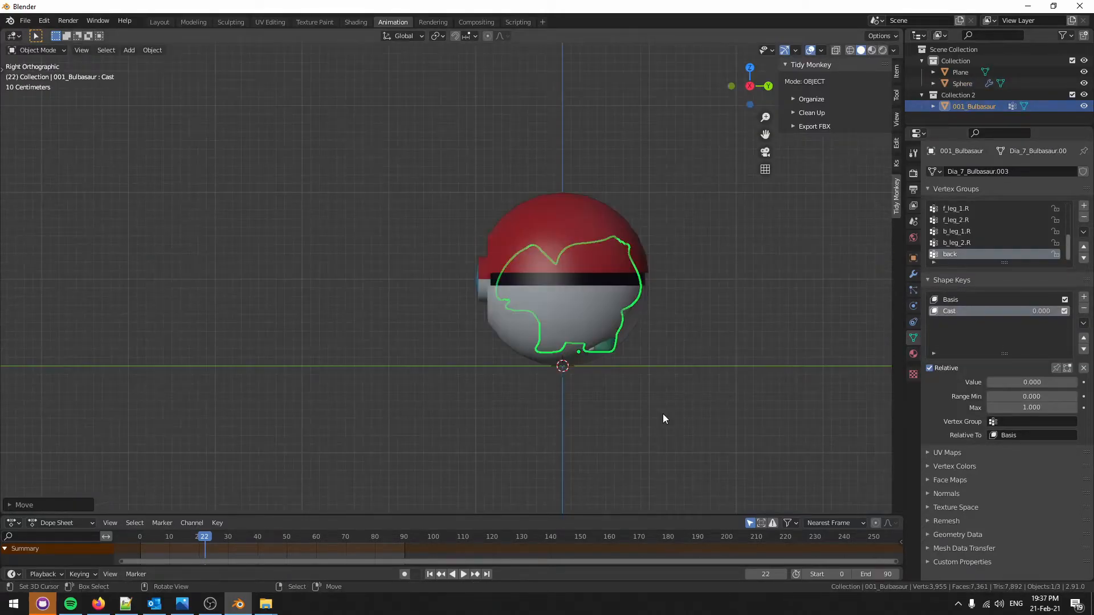
middle_click_drag(662, 414, 603, 417)
left_click(614, 410)
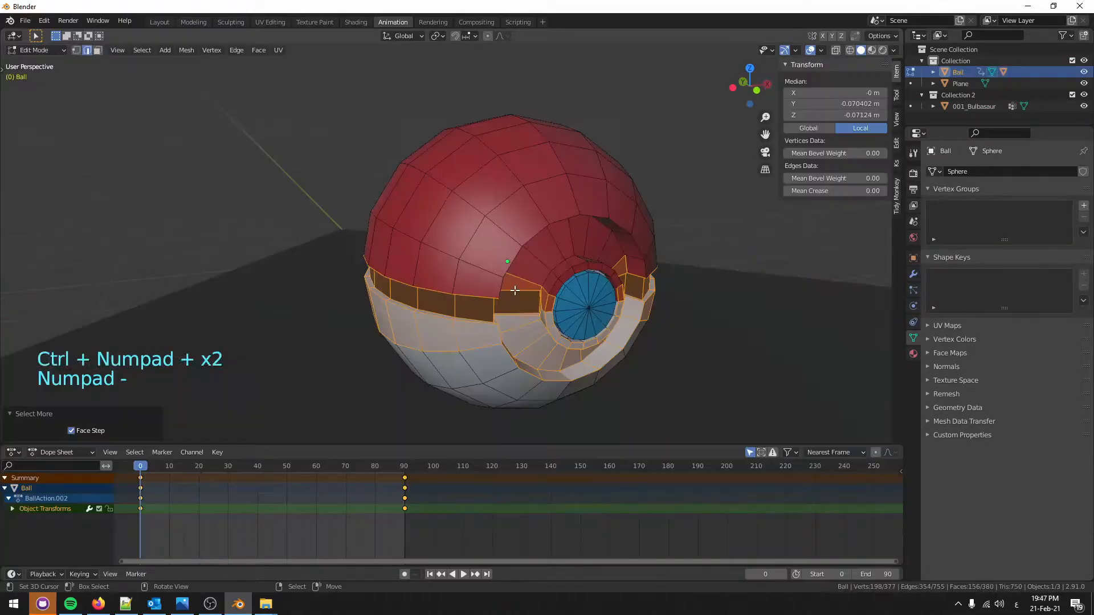
- With X-ray enabled, grow a selection from the centre vertex of the Poké Ball's button to cover it, and hide the button
key("KP_5")
key("KP_1")
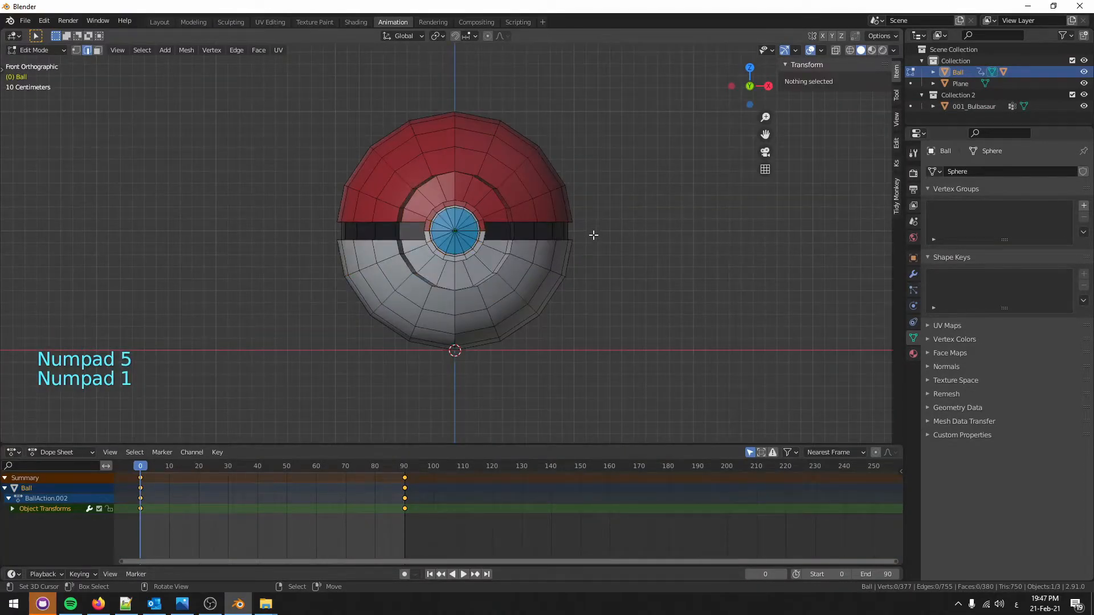
key("alt+z")
middle_click_drag(593, 235, 545, 296)
left_click(544, 296)
key("ctrl+KP_Add")
key("ctrl+KP_Add")
key("ctrl+KP_Add")
key("ctrl+KP_Add")
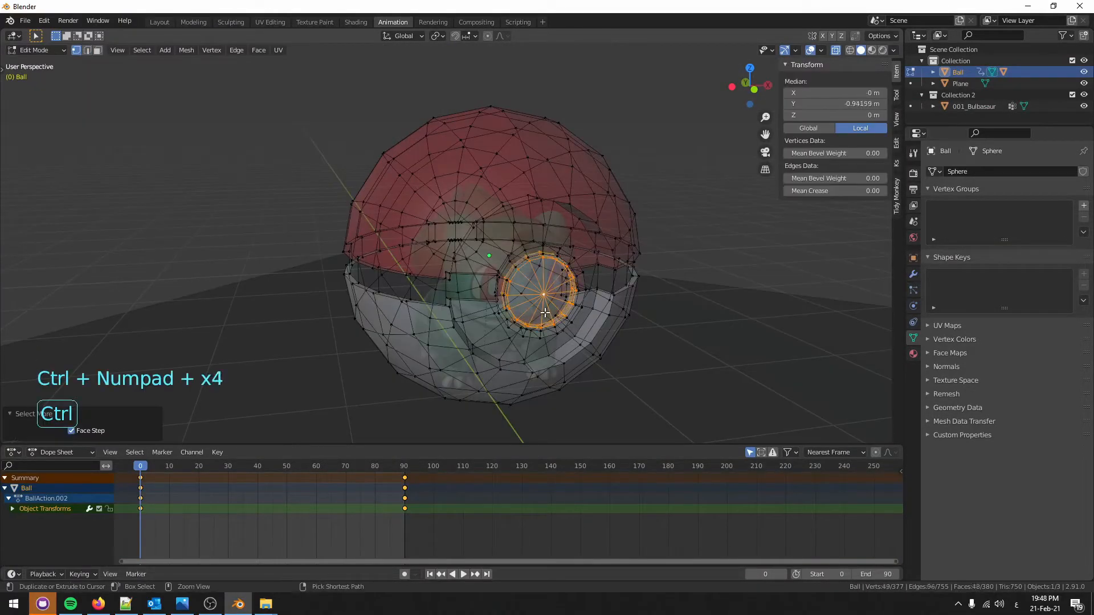
scroll(545, 313, "up", 3)
mouse_move(545, 313)
left_mouse_down("alt")
mouse_move(587, 296)
mouse_move(539, 305)
left_mouse_up("alt")
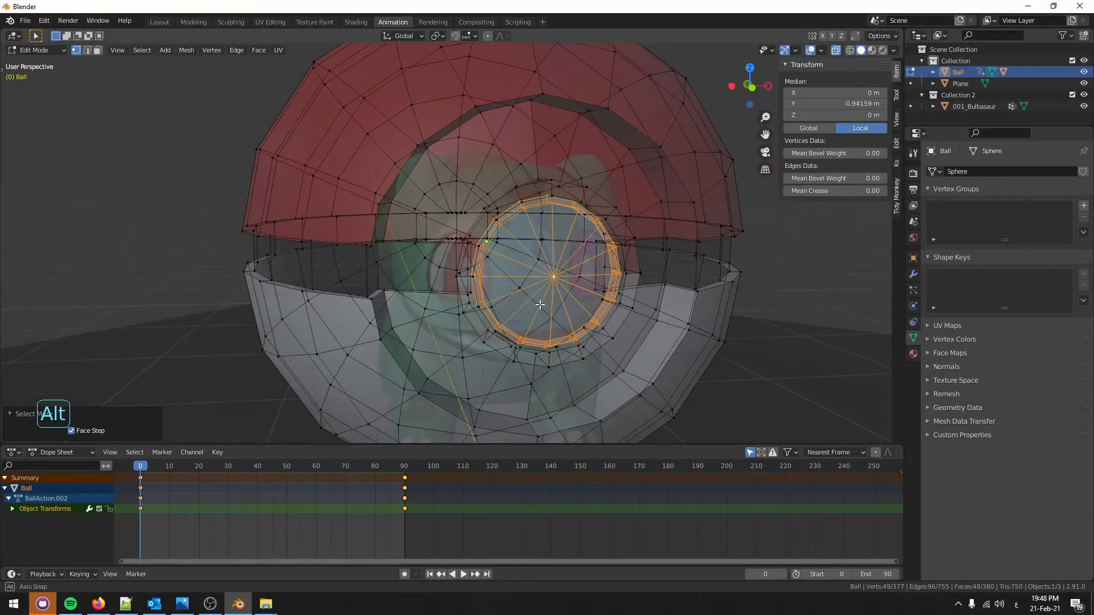
key("h")
- Select the white lower half of the ball in front view, separate it into its own object and turn X-ray off
key("KP_5")
key("KP_1")
key("b")
left_click_drag(736, 417, 196, 231)
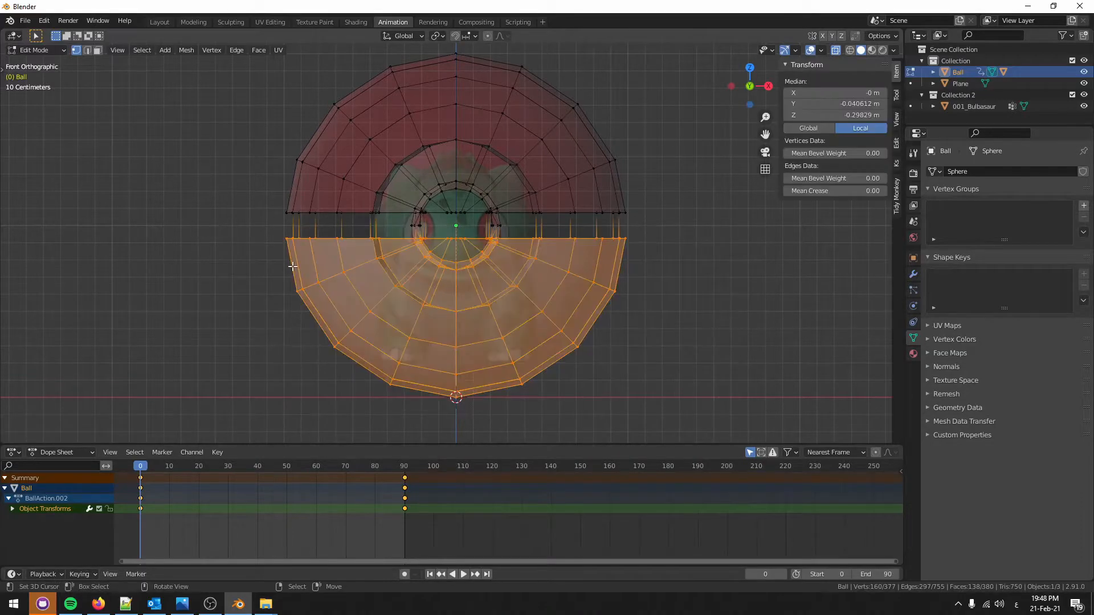
key("p")
left_click(408, 278)
key("alt+z")
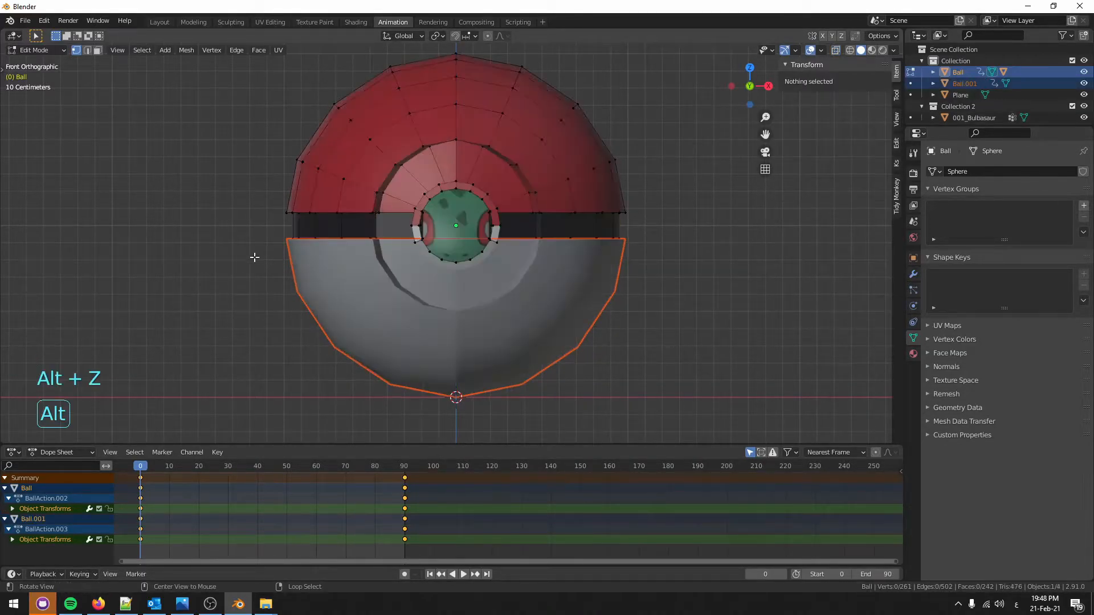
- Reveal the hidden button, return to Object Mode and try moving the separated ball parts
key("alt+h")
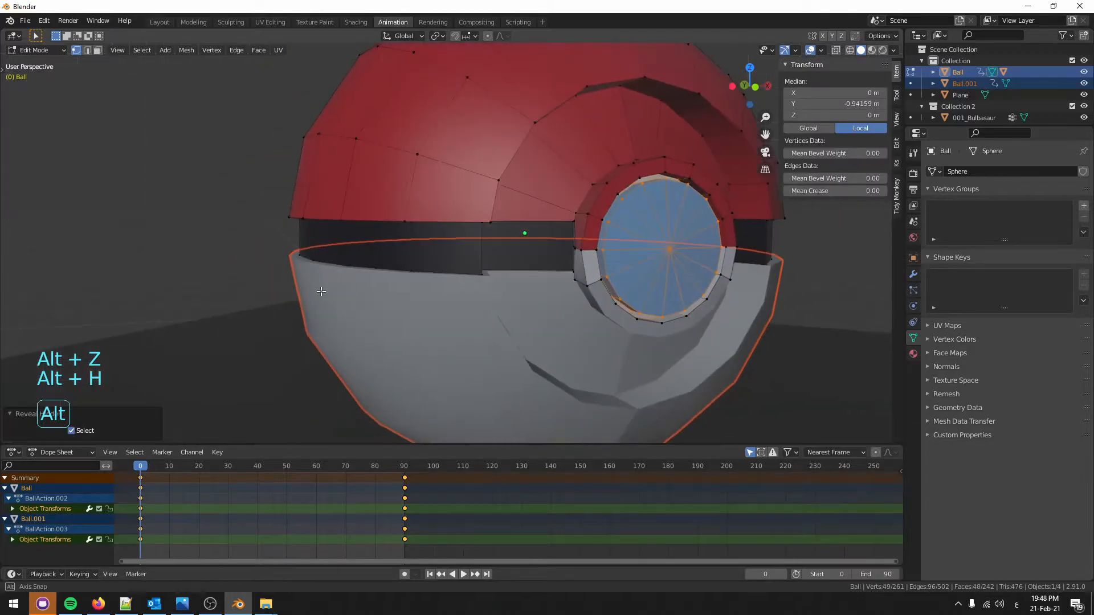
key("Tab")
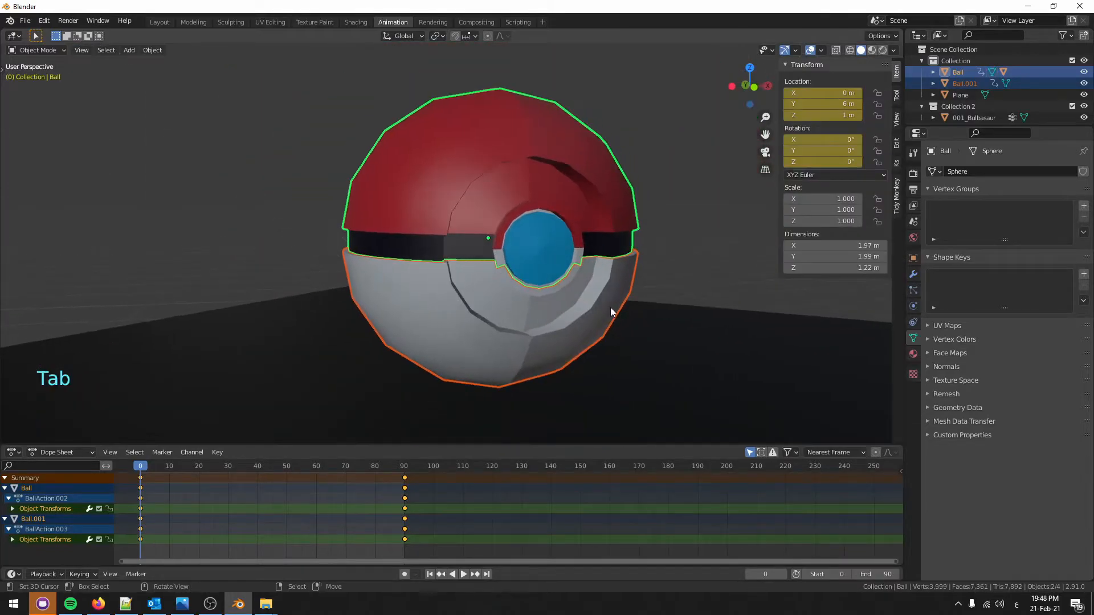
key("g")
key("alt+g")
left_click(459, 278)
key("g")
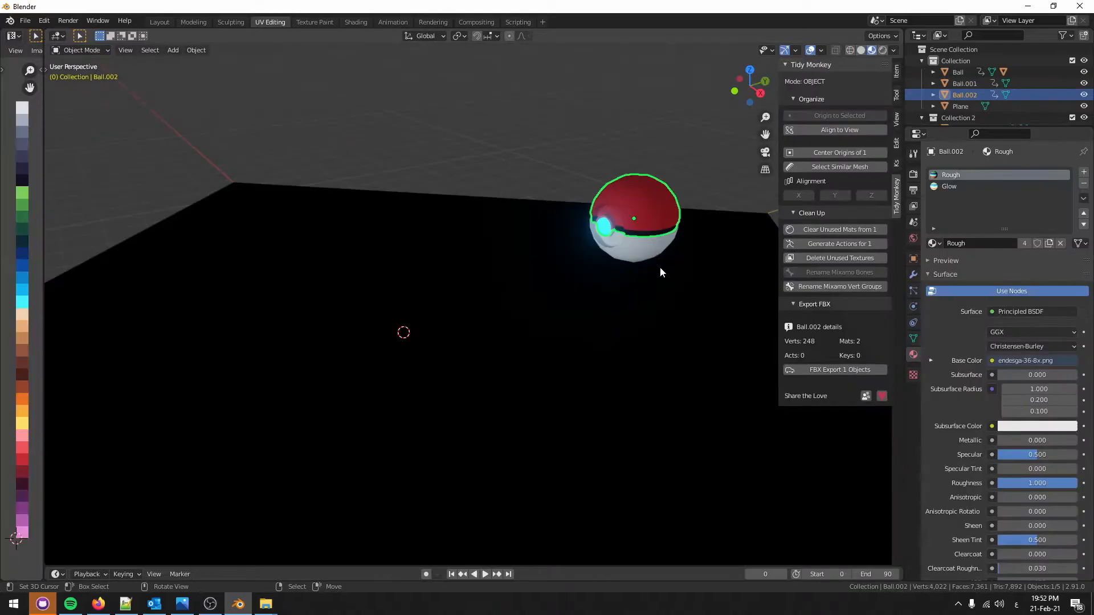
- Snap the 3D cursor to the origin of the ball's upper half in right orthographic view
key("KP_Decimal")
key("KP_1")
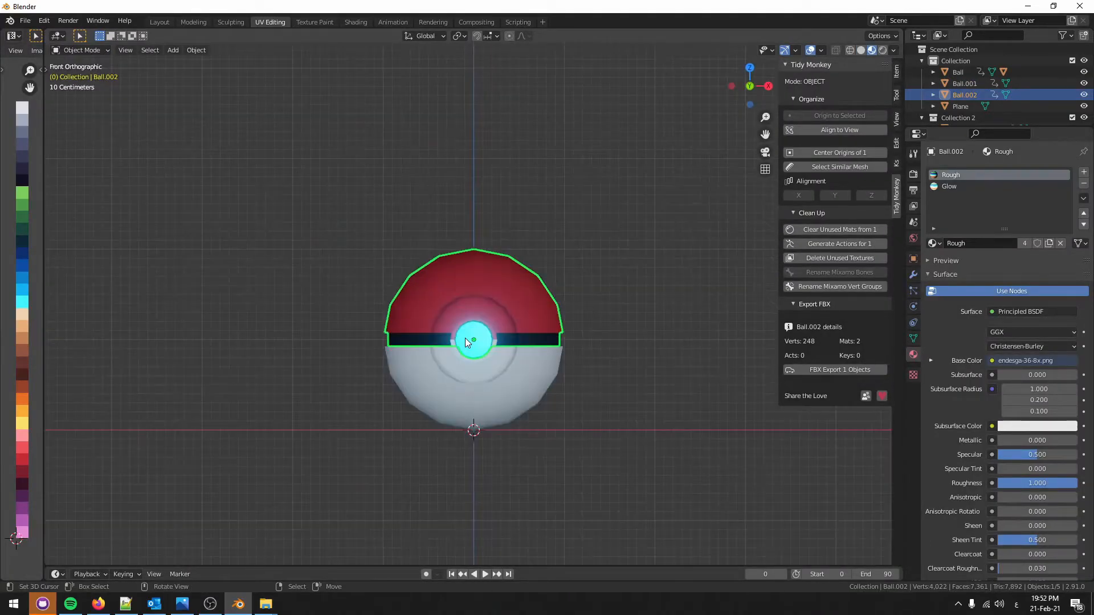
key("KP_3")
left_click(484, 318)
left_click(484, 313)
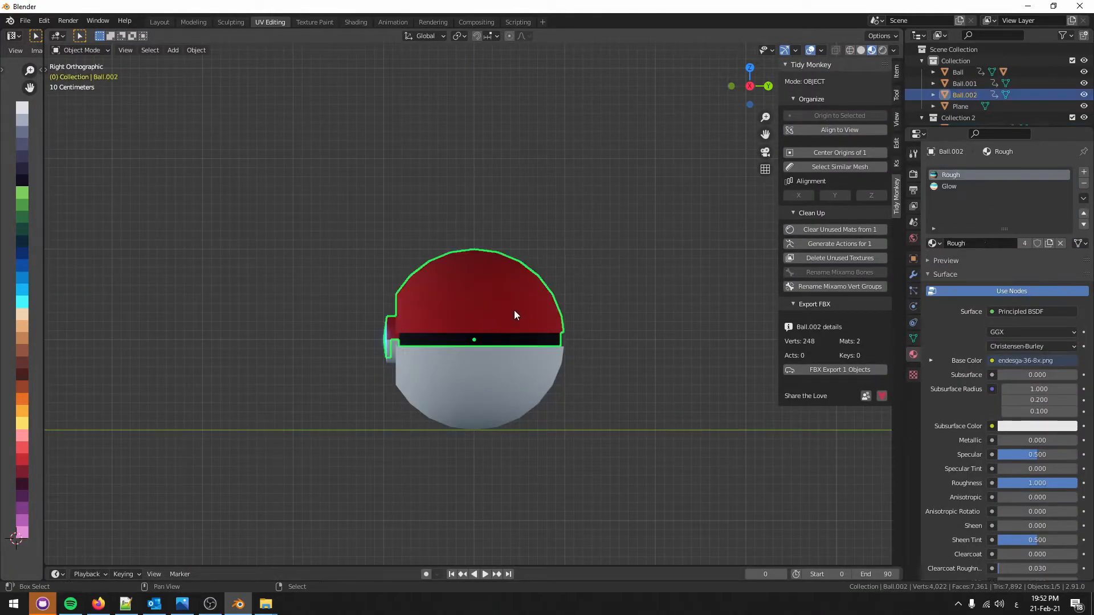
key("shift+s")
left_click(512, 376)
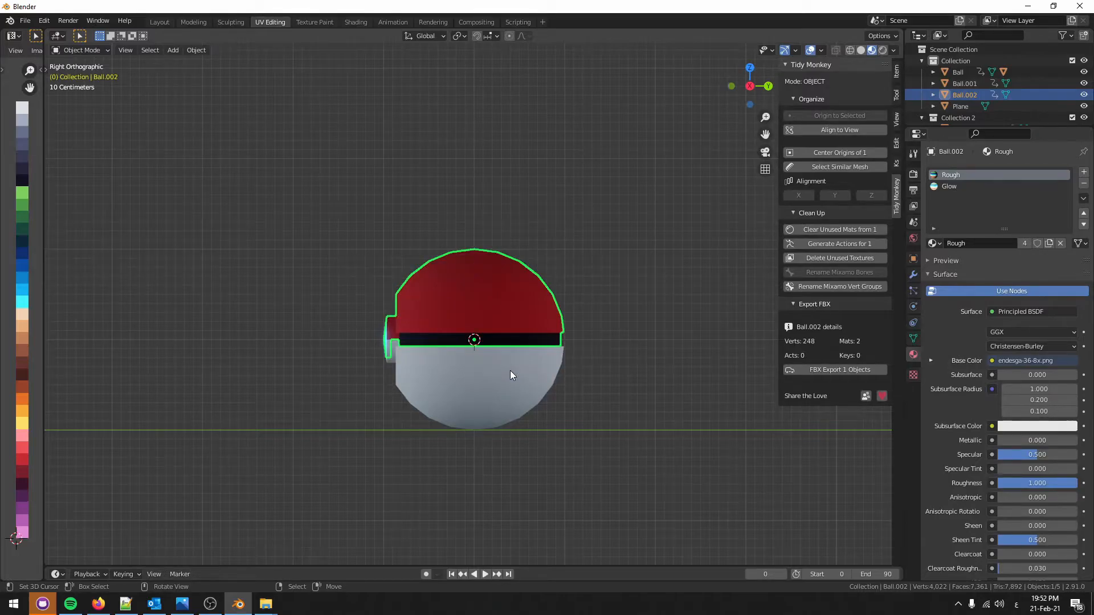
- Add an armature at the 3D cursor and set it to display in front of the ball
key("shift+a")
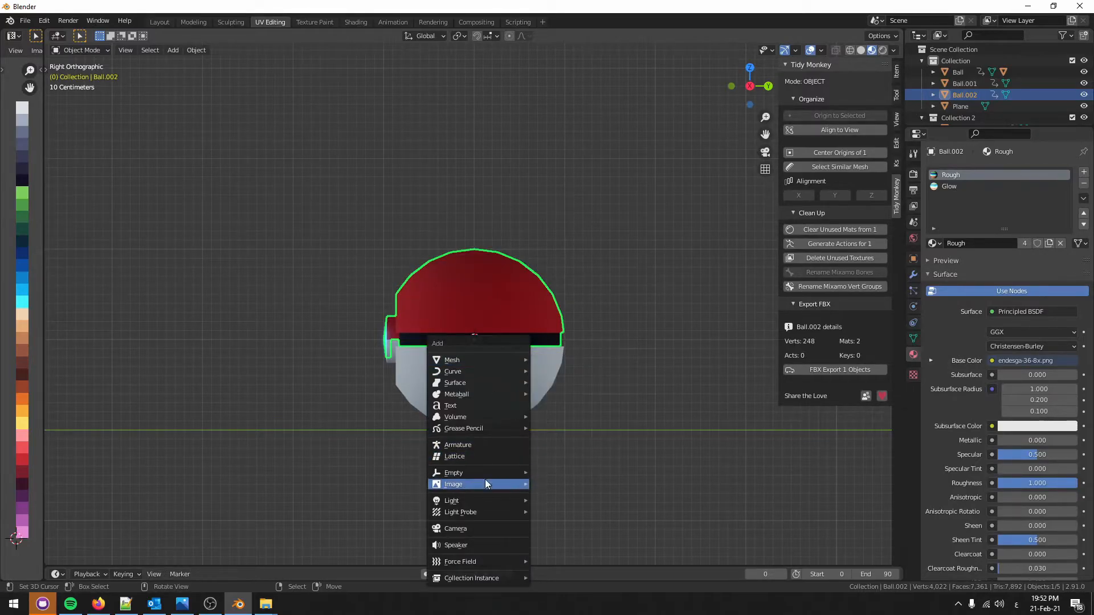
left_click(483, 445)
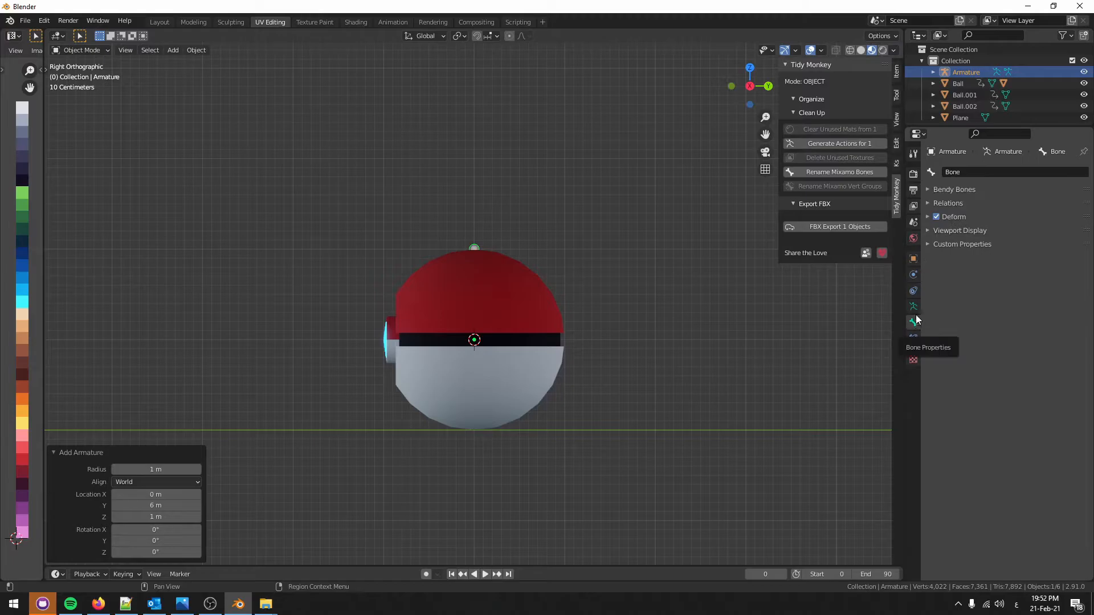
left_click(958, 332)
left_click(989, 411)
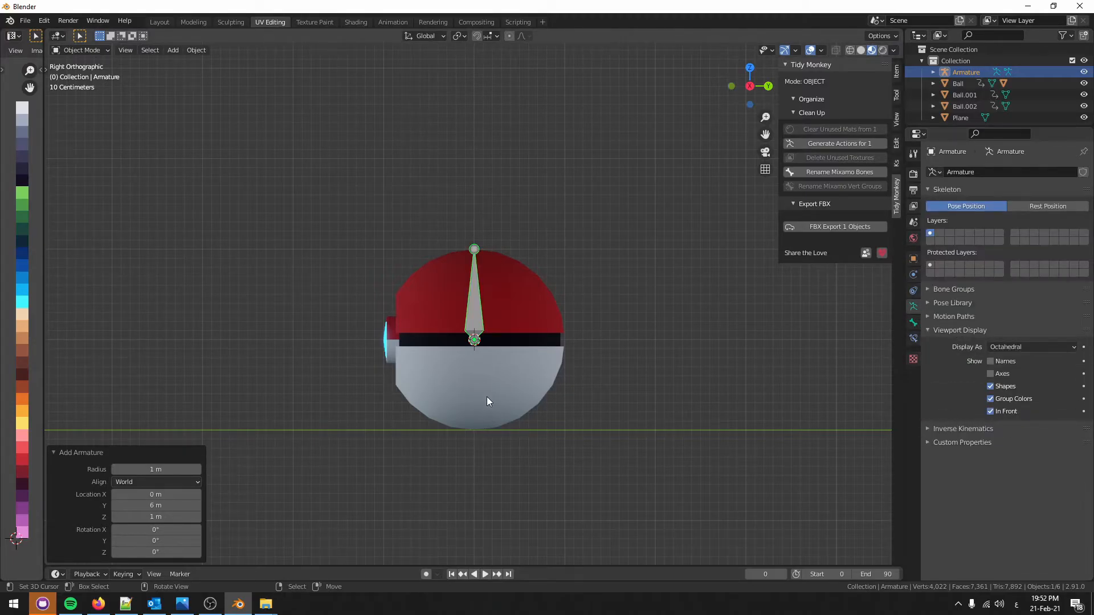
- Rotate the armature 90° about X and move it about 0.93 m along Y to the back of the ball
key("r")
key("x")
key("9")
key("0")
key("Return")
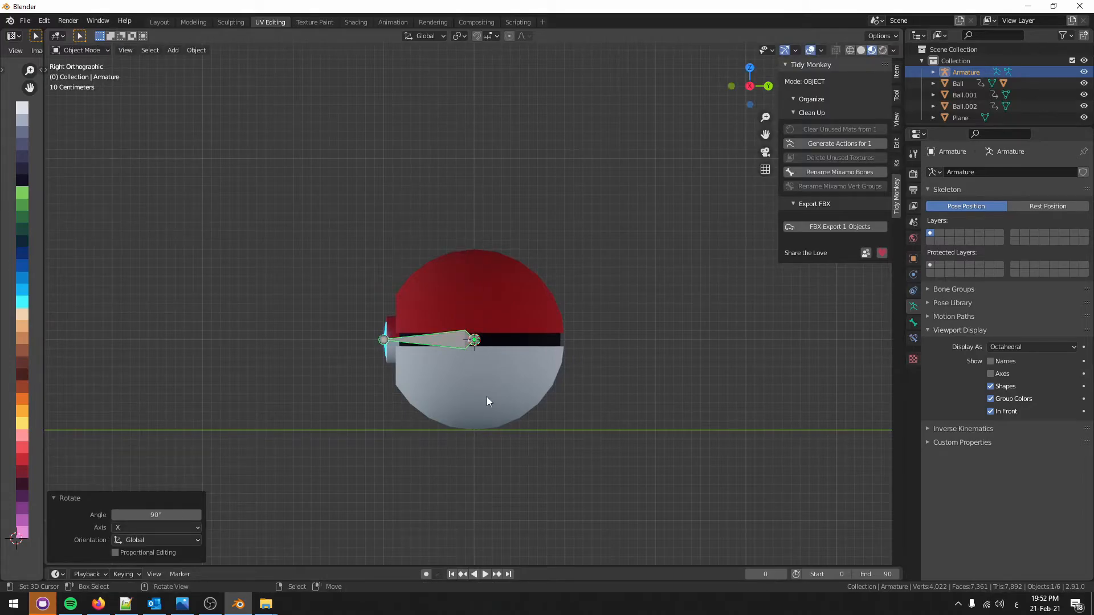
key("g")
key("y")
left_click(570, 401)
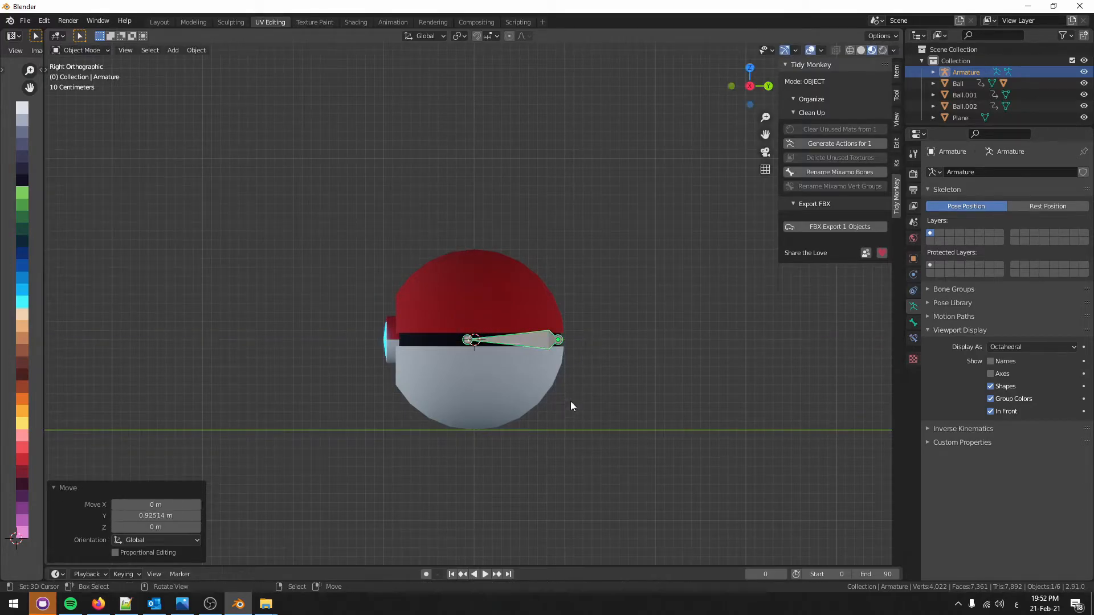
- Apply the armature's rotation and scale
right_click(556, 341)
right_click(556, 340)
right_click(555, 340)
key("ctrl+a")
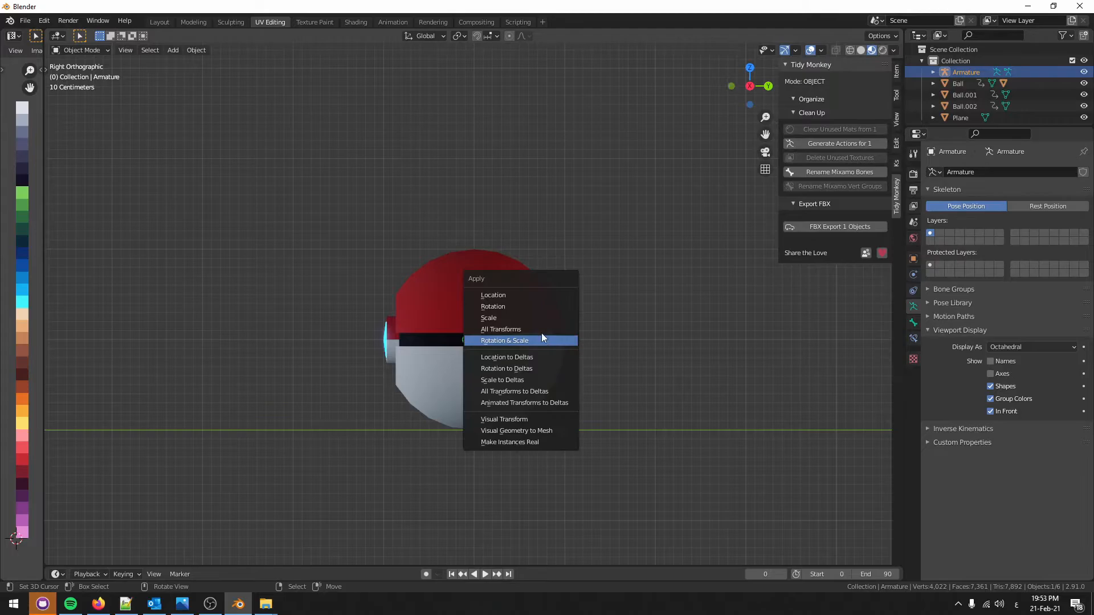
left_click(542, 340)
- Duplicate the bone in Edit Mode, scale the copy to about 0.3 and lower it along Z into the ball's lower half
key("Tab")
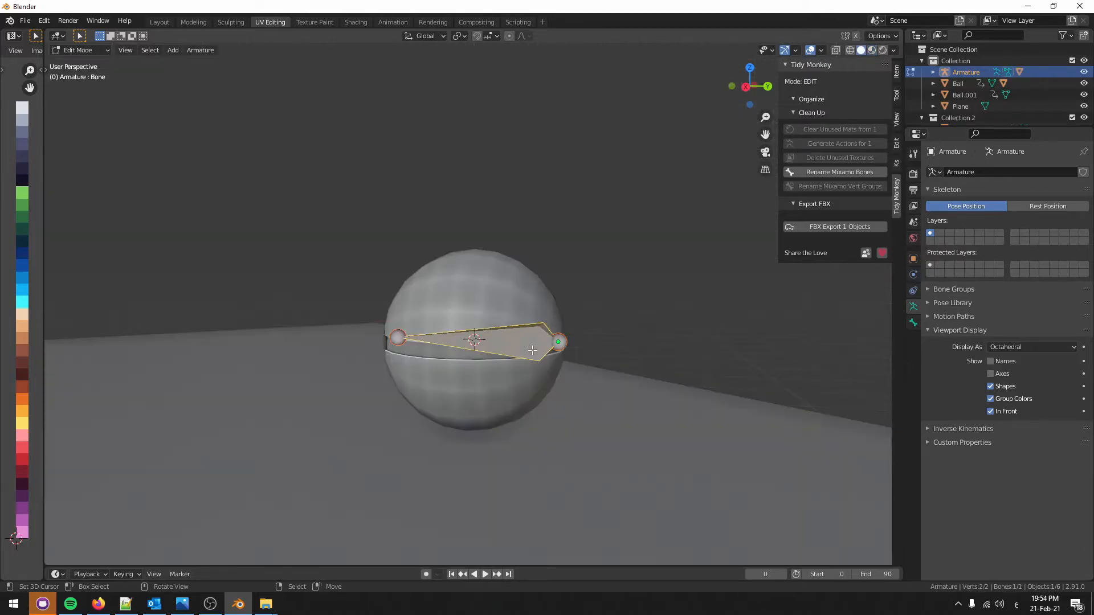
key("shift+d")
right_click(508, 350)
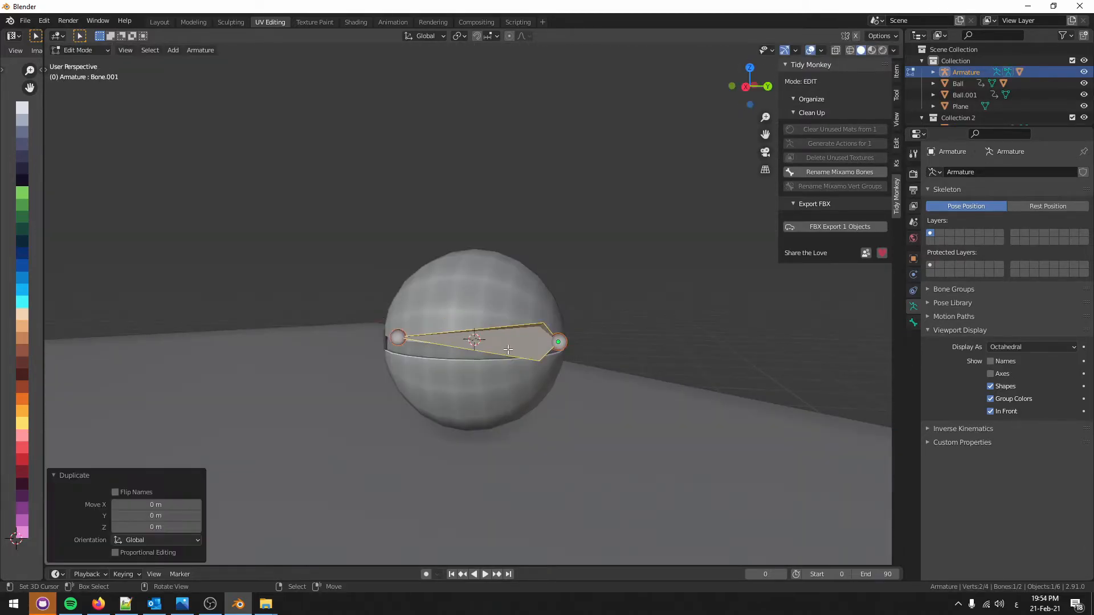
key("g")
key("z")
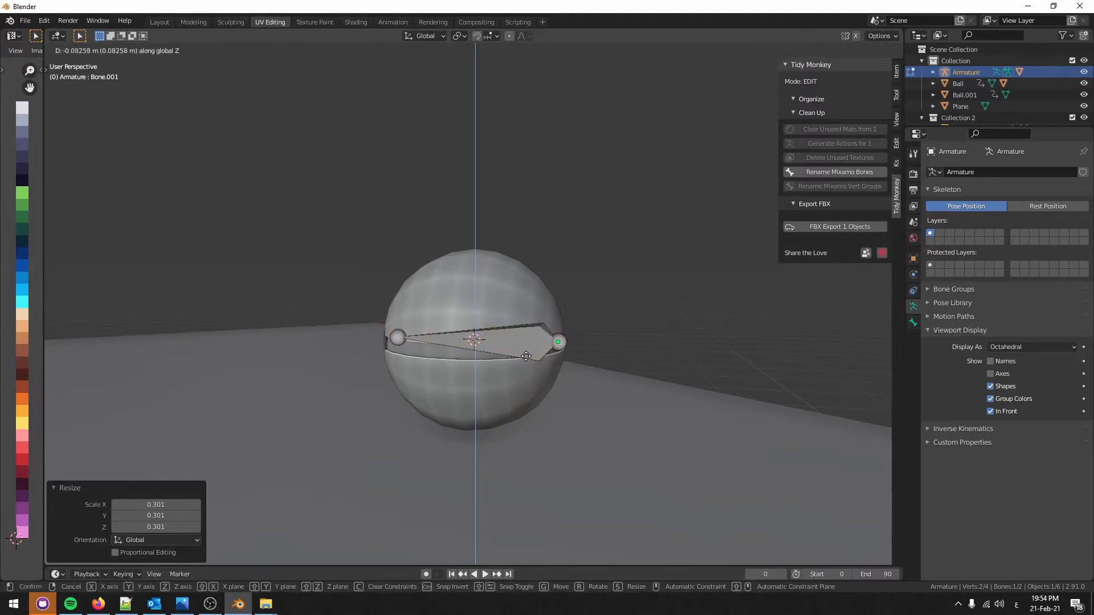
left_click(516, 348)
key("KP_3")
- Parent the large bone to the small lower bone, keeping its offset
left_click(516, 348)
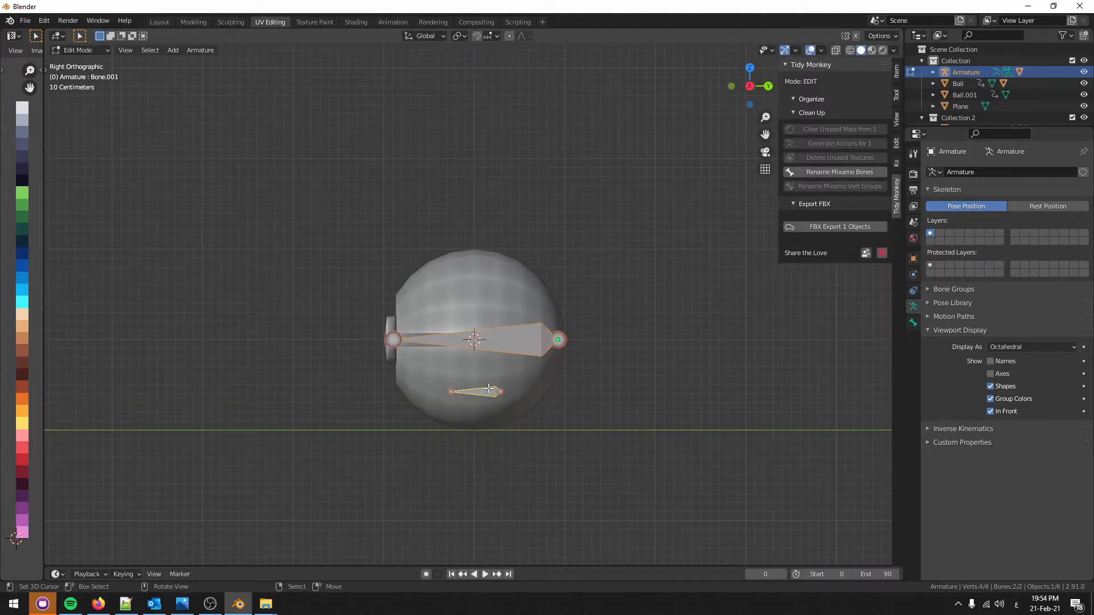
key("ctrl+p")
left_click(491, 394)
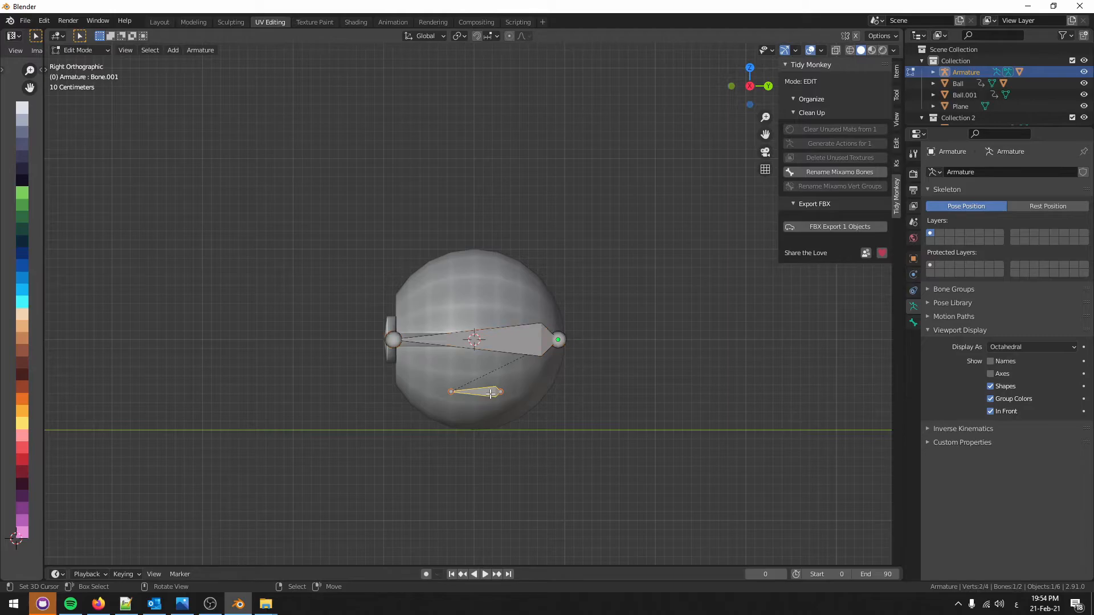
- Put the armature in Pose Mode, select the large bone and test its rotation without keeping it
key("Tab")
key("ctrl+Tab")
left_click(510, 335)
key("r")
key("z")
right_click(513, 332)
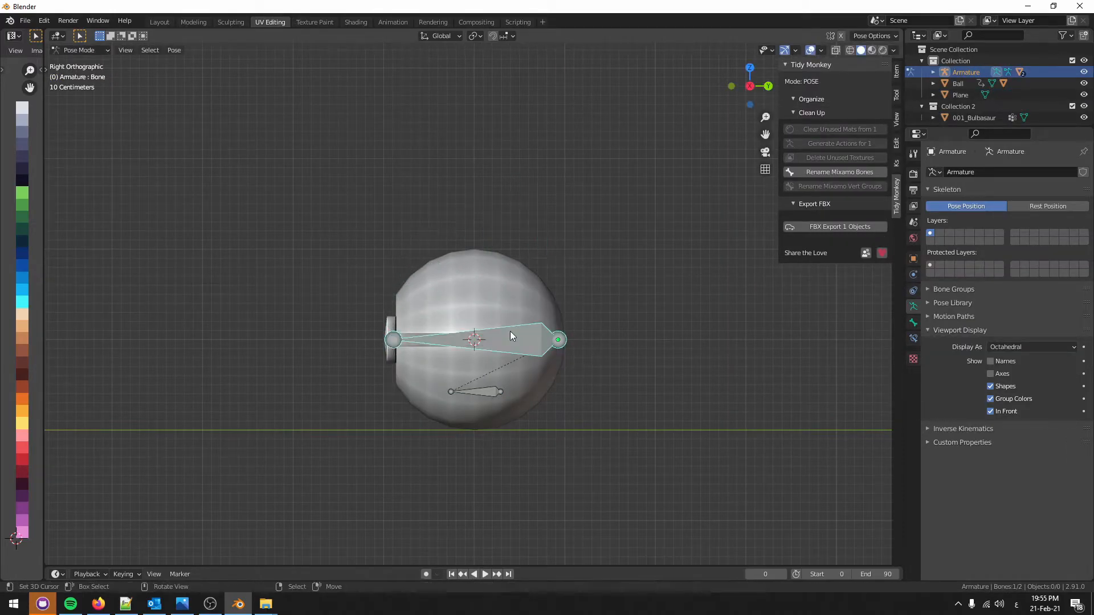
- Rename the large bone Top
left_click(913, 322)
left_click(1016, 172)
key("alt+shift")
type("Top")
key("Return")
- Name the small lower bone Base and replace that name with Root
right_click(479, 393)
left_click(1019, 171)
type("Base")
key("Return")
left_click(1017, 170)
type("Root")
key("Return")
- Select both ball halves with the armature as parent and parent them using Armature Deform With Empty Groups
key("alt+a")
right_click(518, 337)
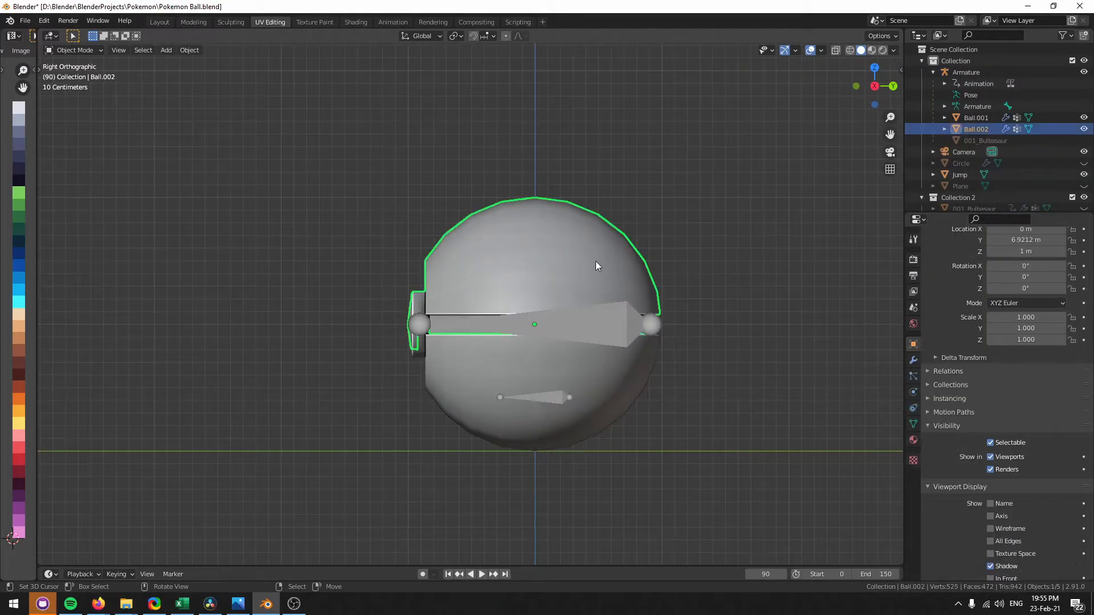
right_click(597, 386, "shift")
right_click(600, 329, "shift")
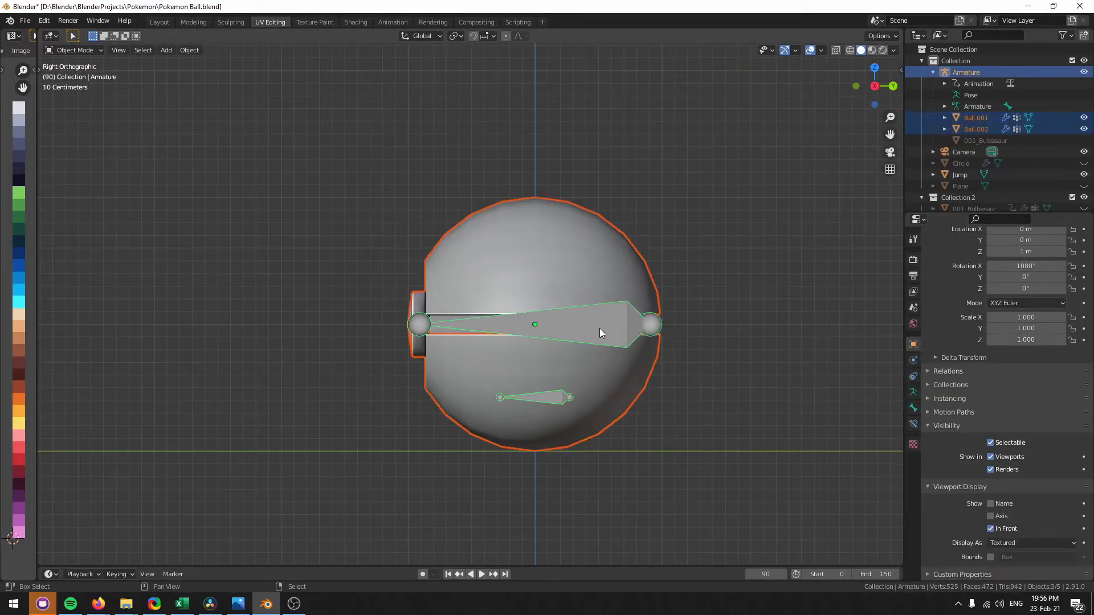
key("ctrl+p")
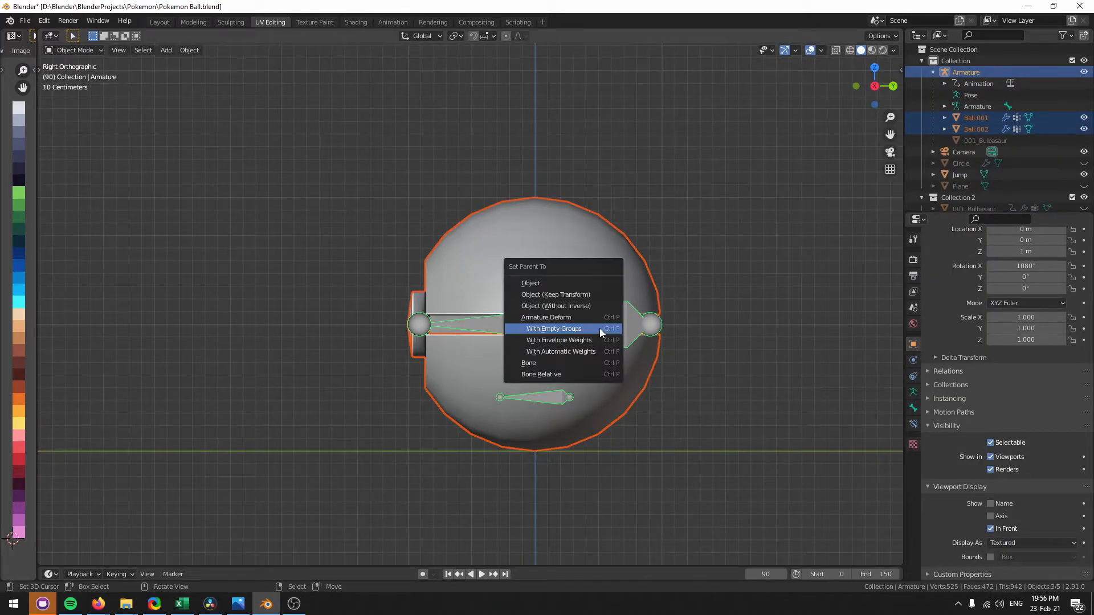
left_click(600, 328)
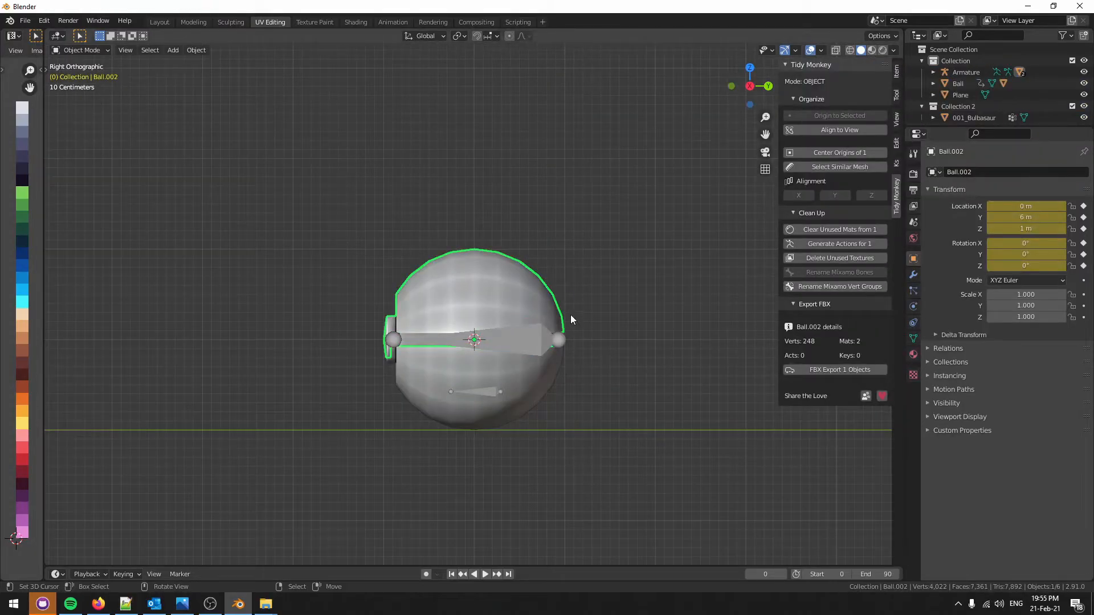
- Remove the Top vertex group from the lower ball half
left_click(913, 338)
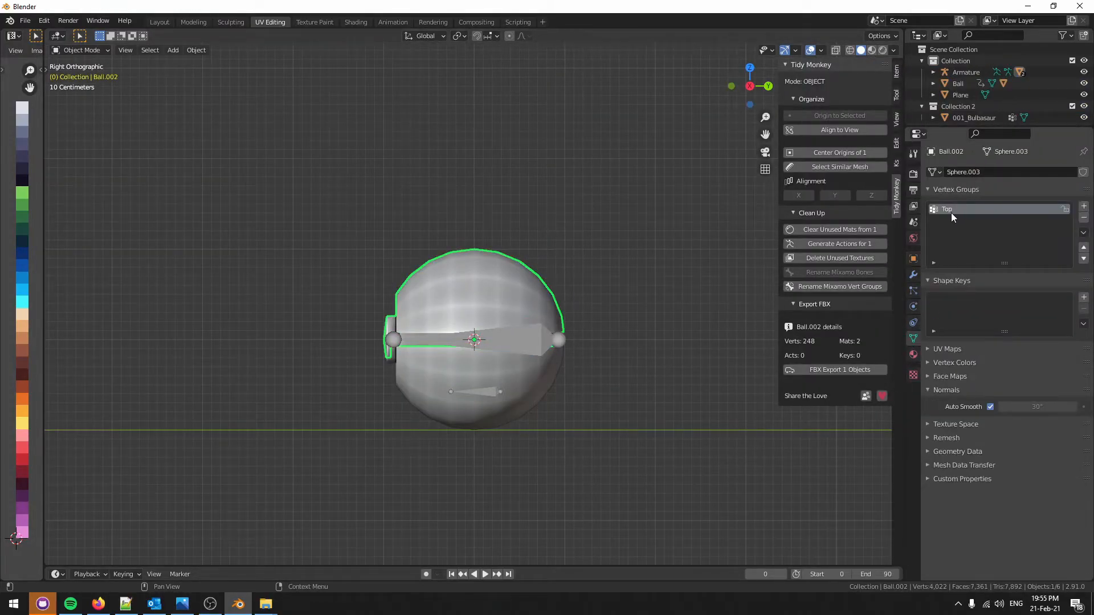
left_click(516, 375)
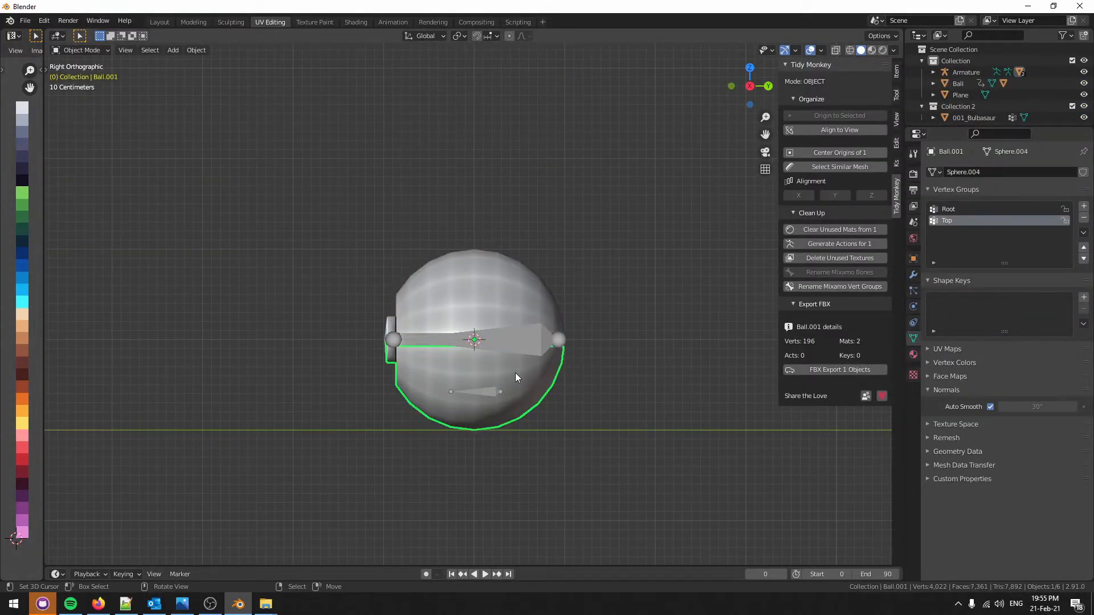
left_click(1083, 218)
right_click(508, 374)
right_click(507, 374)
- Assign all vertices of the lower ball half to its Root vertex group
key("Tab")
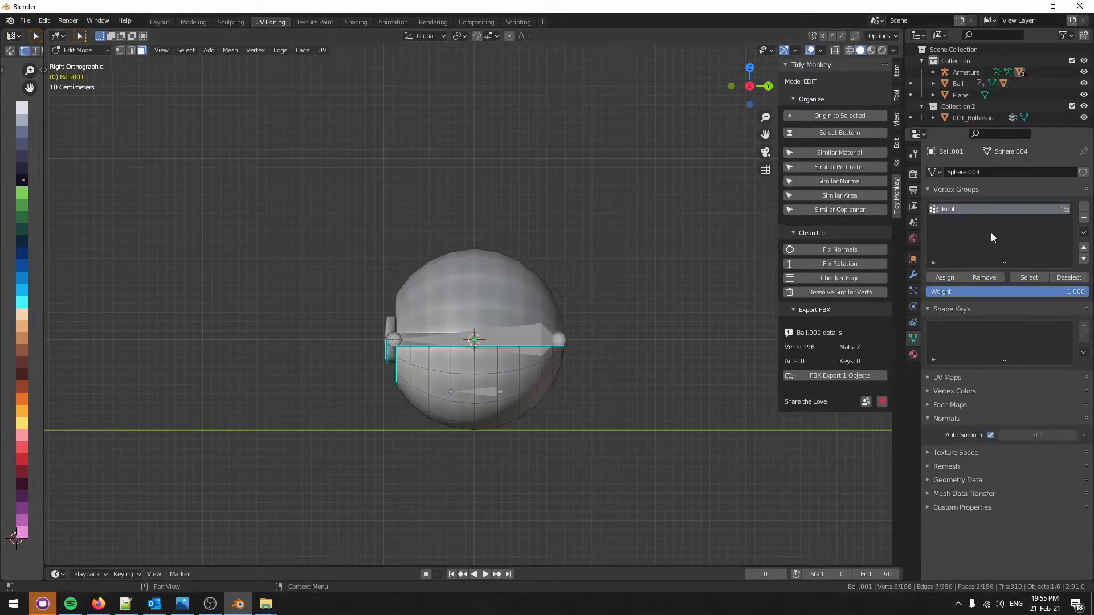
left_click(526, 378)
key("a")
left_click(944, 278)
key("alt+a")
key("a")
key("Tab")
- Assign all vertices of the upper ball half to its Top vertex group
left_click(500, 318)
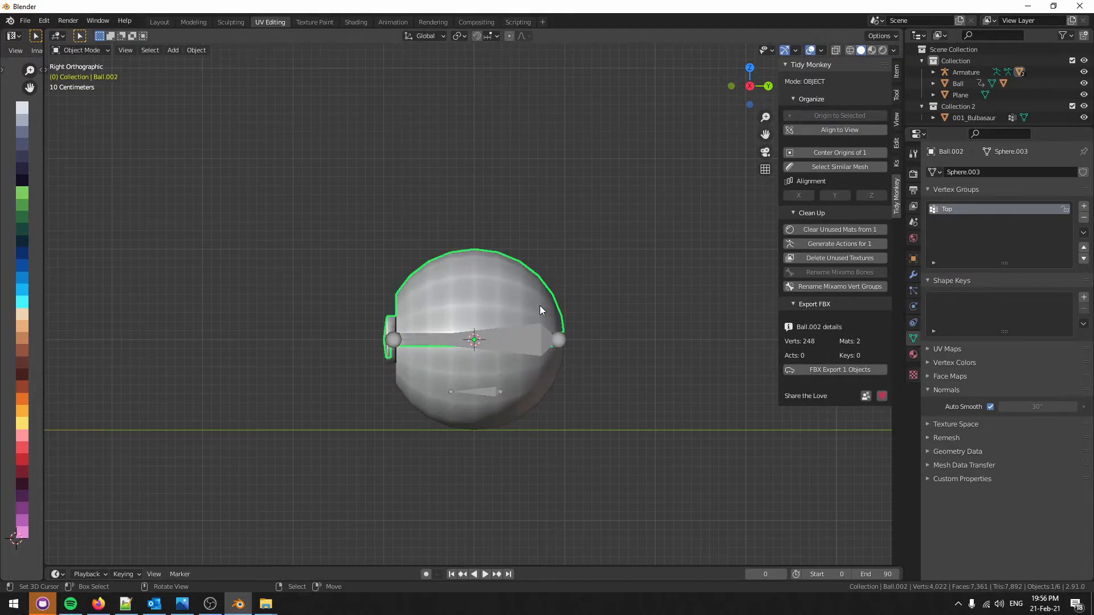
key("Tab")
key("a")
left_click(948, 278)
left_click(1072, 278)
left_click(1029, 278)
key("Tab")
- Put the armature in Pose Mode and test that rotating the Top bone opens the ball, without keeping the rotation
left_click(516, 343)
key("ctrl+Tab")
key("r")
key("Escape")
key("r")
key("Escape")
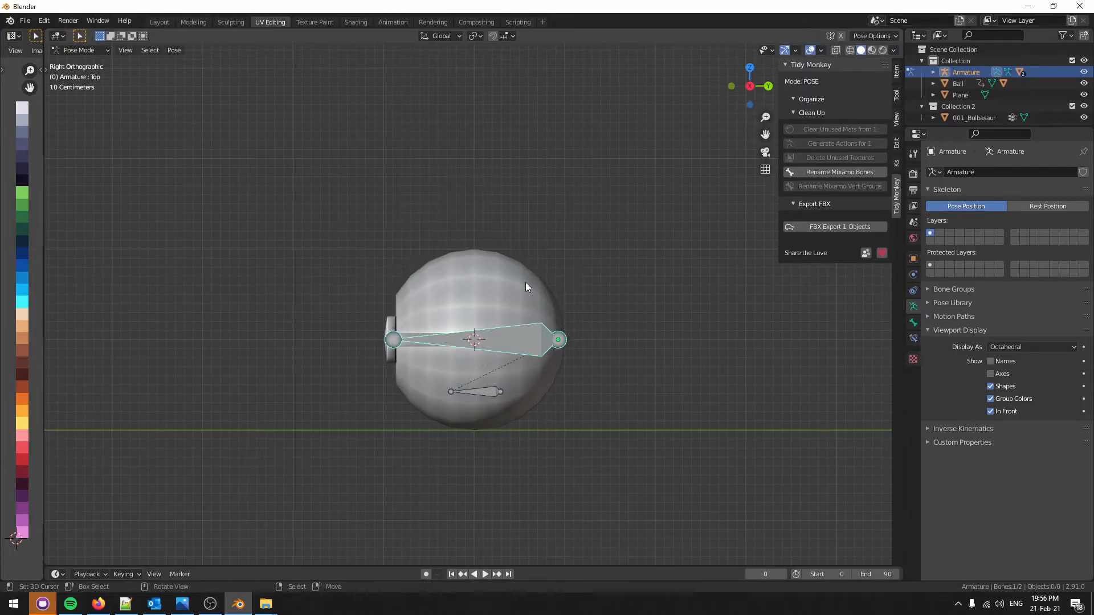
middle_click_drag(526, 283, 462, 372)
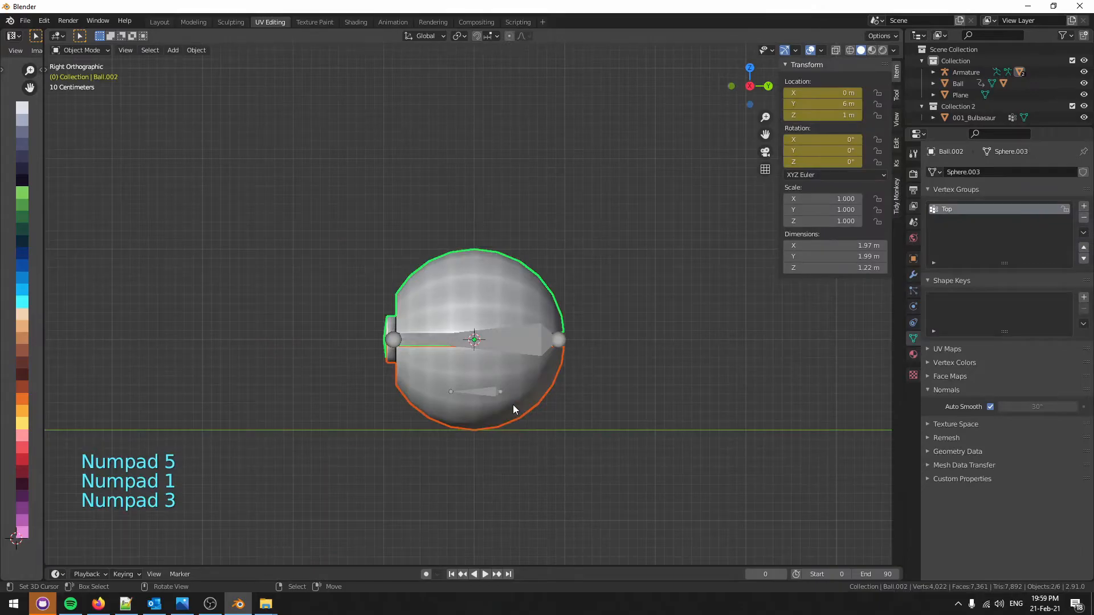
- Move both ball halves and the armature about 0.9 m along the Y axis
key("g")
key("y")
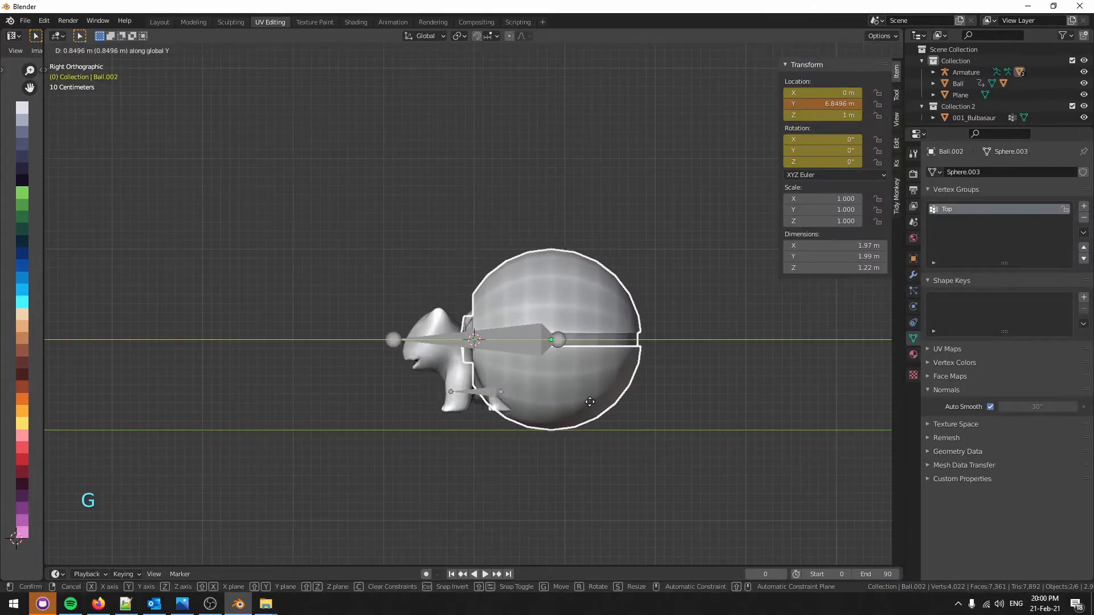
left_click(595, 405)
right_click(542, 342)
key("Tab")
key("a")
key("g")
key("y")
left_click(647, 399)
key("Tab")
- Move Bulbasaur along the Y axis so it sits inside the ball halves again
right_click(516, 407)
key("g")
key("y")
left_click(613, 419)
- Parent Bulbasaur and the lower ball half to the armature using Object (Keep Transform)
right_click(567, 390)
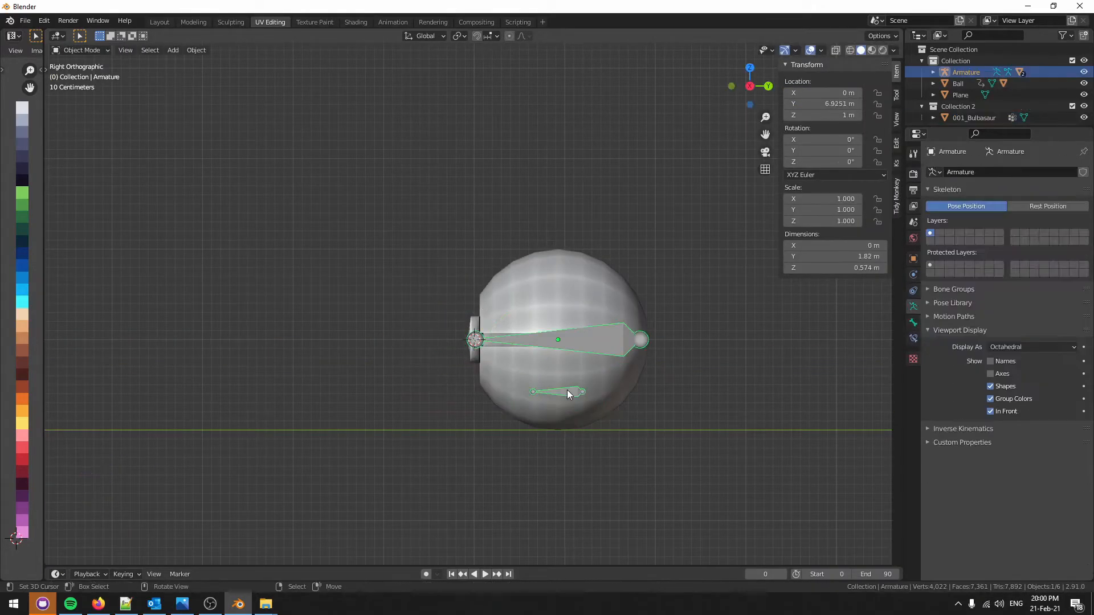
key("r")
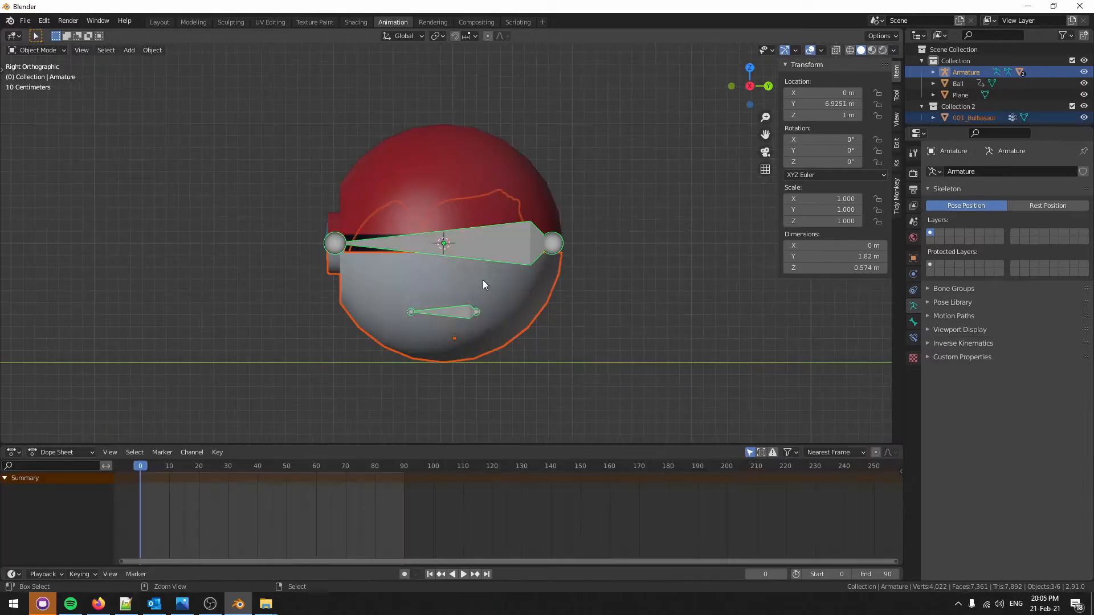
key("ctrl+p")
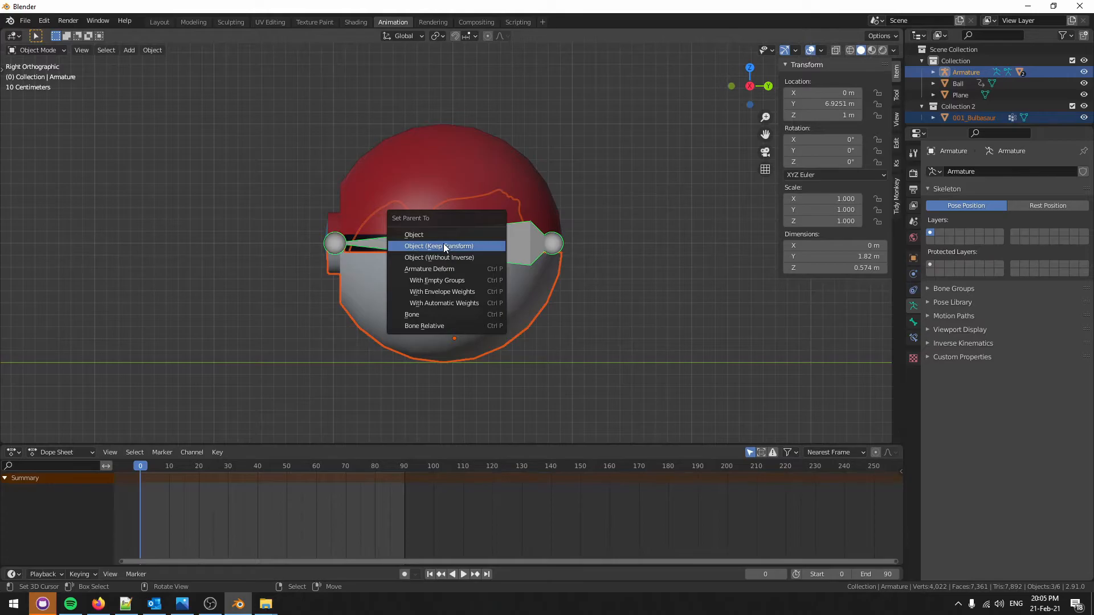
left_click(445, 247)
scroll(401, 337, "down", 3)
left_click(454, 282)
left_click(454, 283)
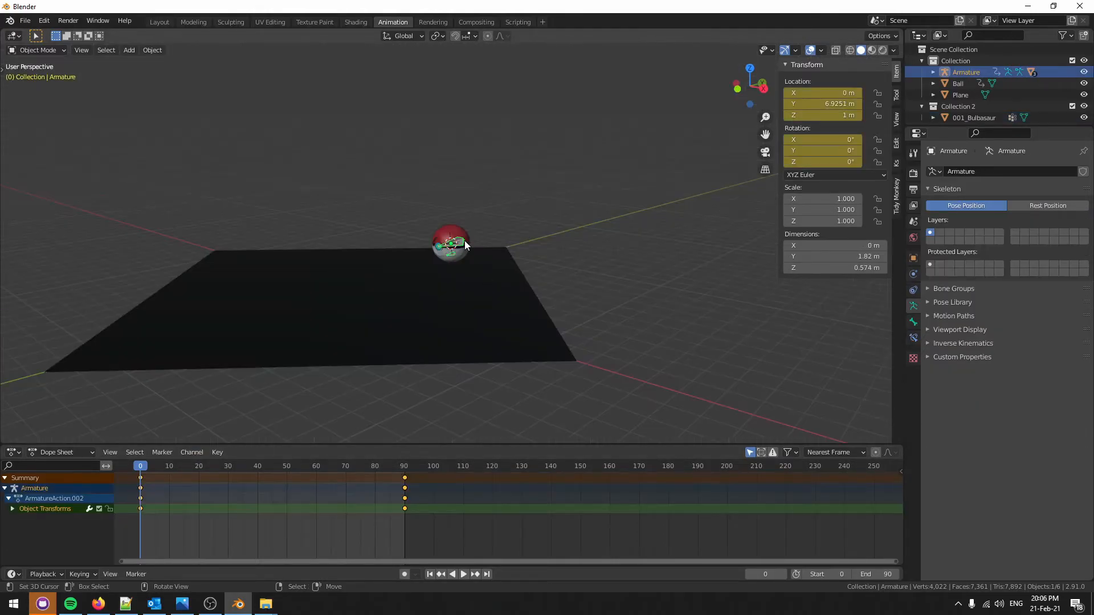
- Show the armature's animation in the Action Editor and enable Fake User for its Roll action
left_click(464, 241)
left_click(460, 242)
scroll(460, 241, "up", 8)
scroll(460, 241, "down", 3)
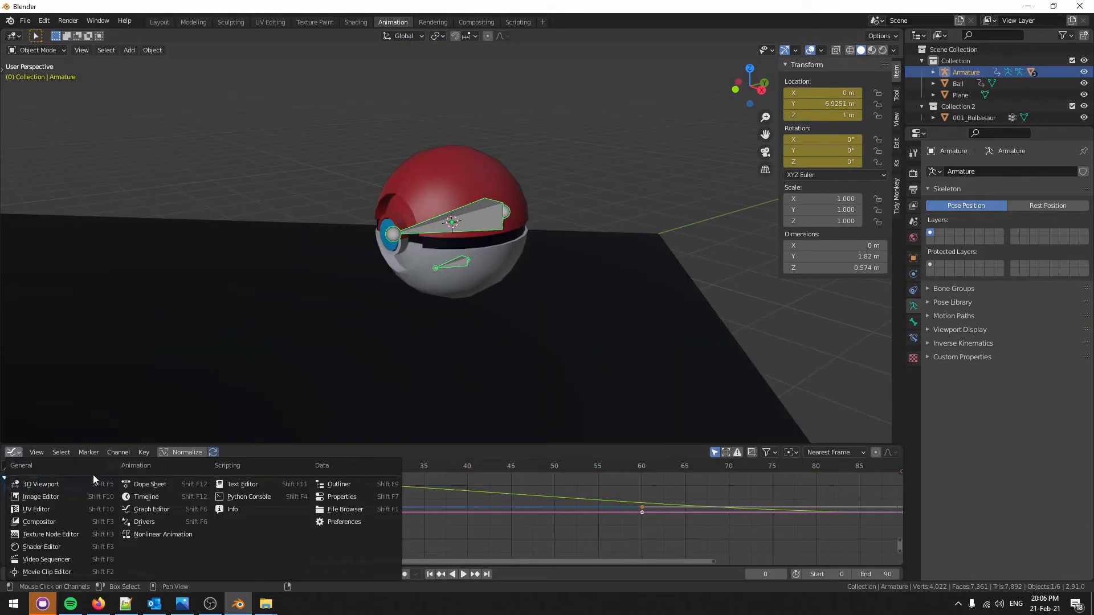
left_click(93, 475)
left_click(69, 450)
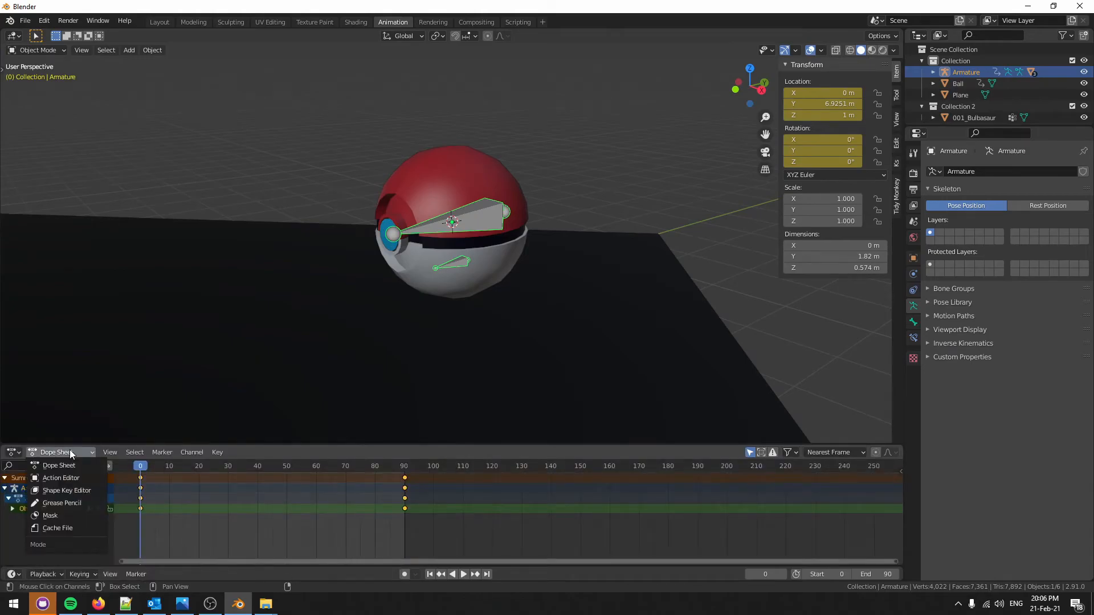
left_click(64, 478)
left_click(477, 452)
- Split the 3D viewport vertically and turn the new narrow area into a Nonlinear Animation editor, widened slightly
left_click_drag(2, 30, 165, 114)
left_click(14, 36)
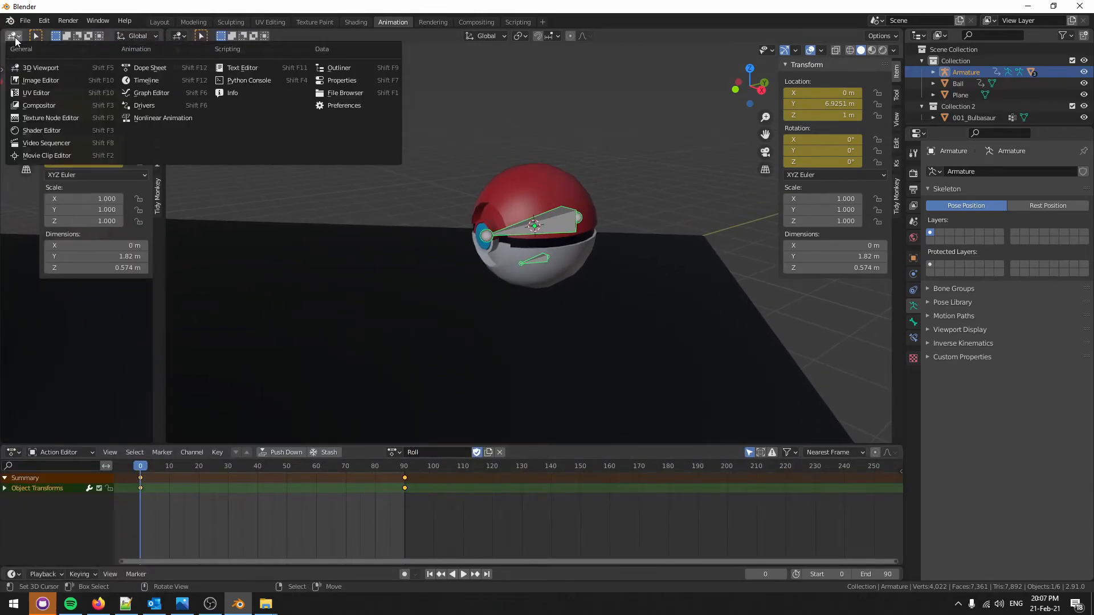
left_click(168, 118)
left_click_drag(165, 155, 207, 159)
- Push the Roll action down to an NLA track and remove the empty Ball.001 and Ball.002 animation channels
left_click(296, 452)
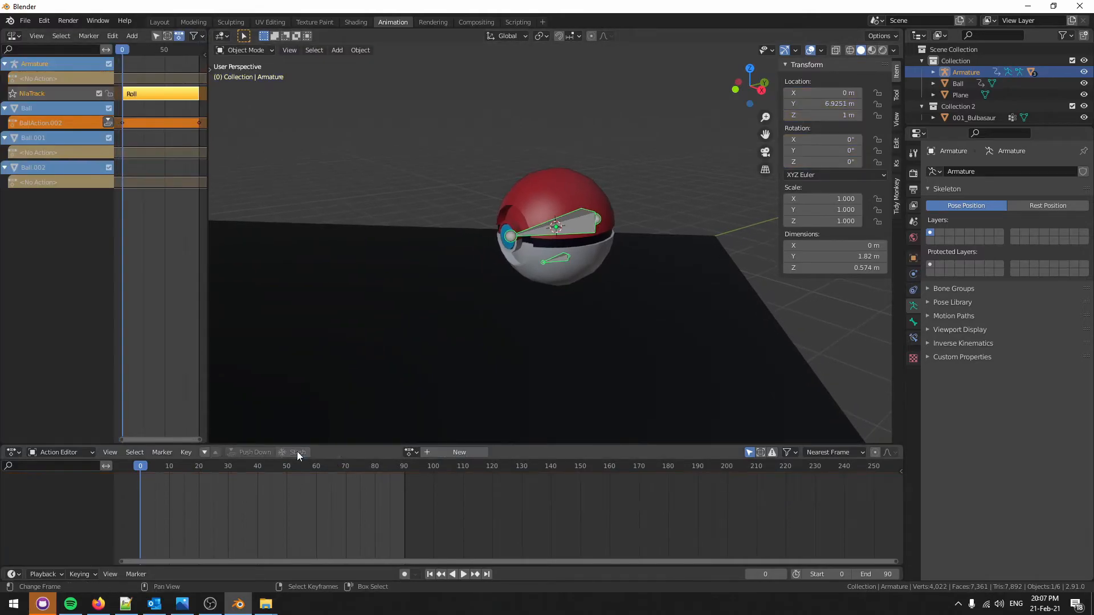
right_click(59, 220)
left_click(58, 237)
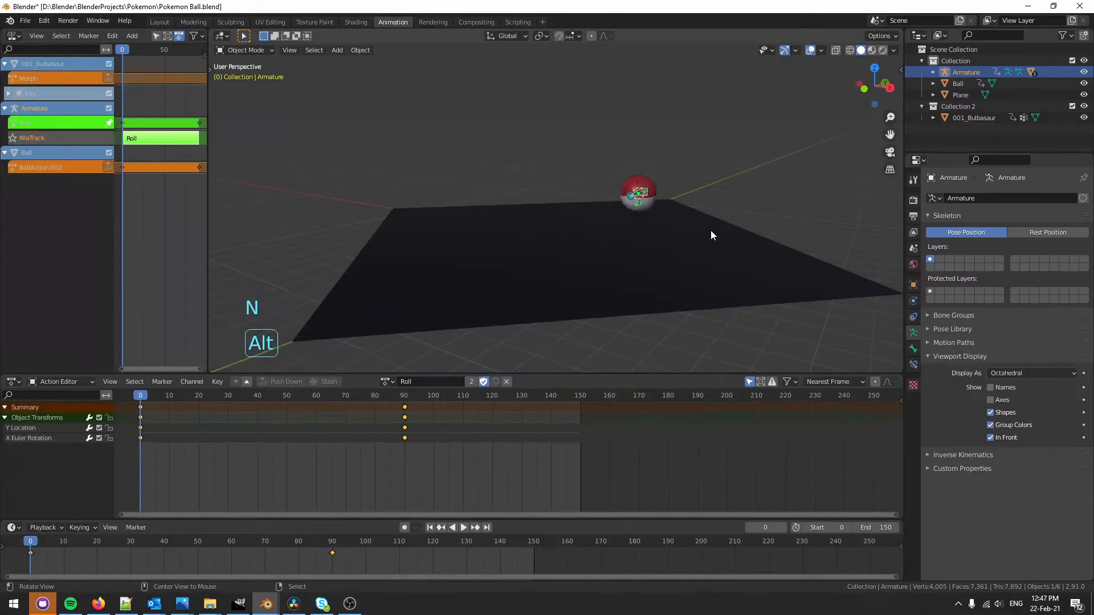
- Clear the armature's location and move it 1 m up along the Z axis
key("alt+g")
key("g")
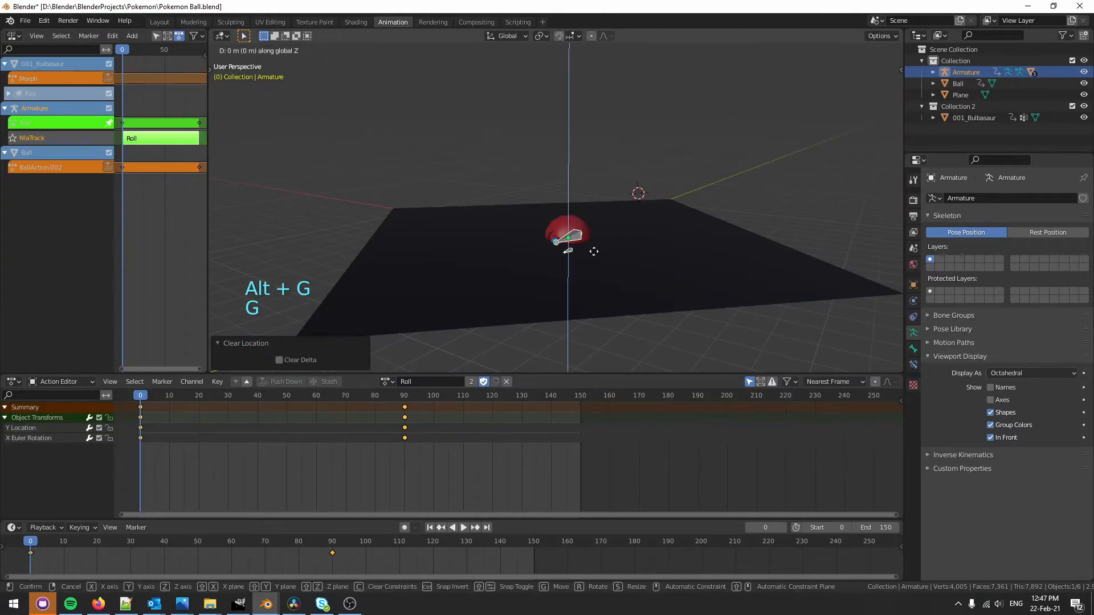
key("1")
key("Return")
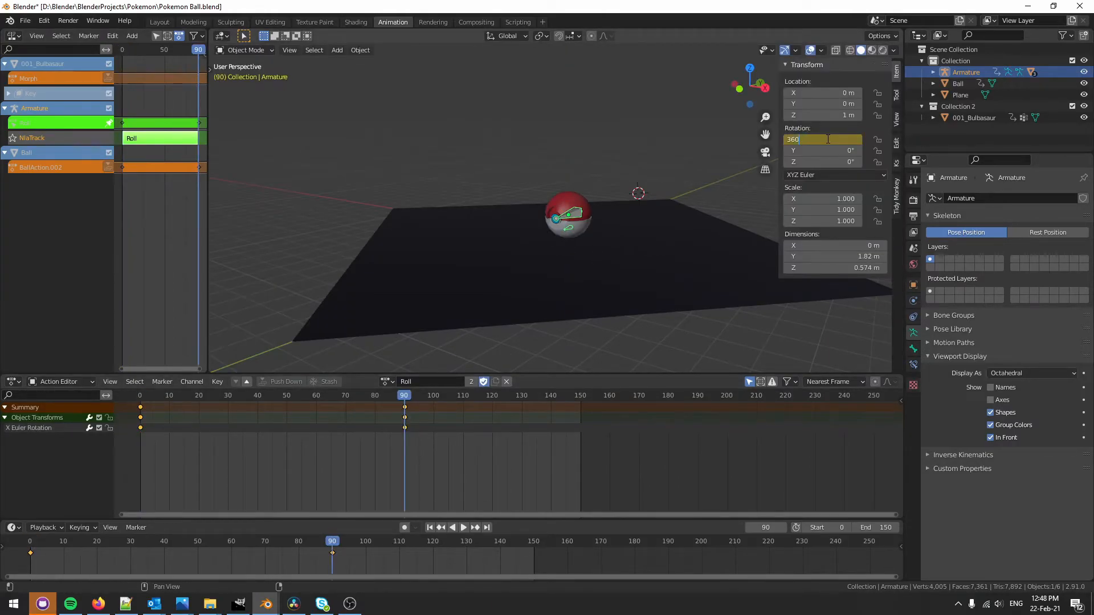
- Keyframe the armature's X rotation at 360*3 degrees on frame 90 and delete the Z Euler Rotation channel
type("*3")
key("Return")
key("i")
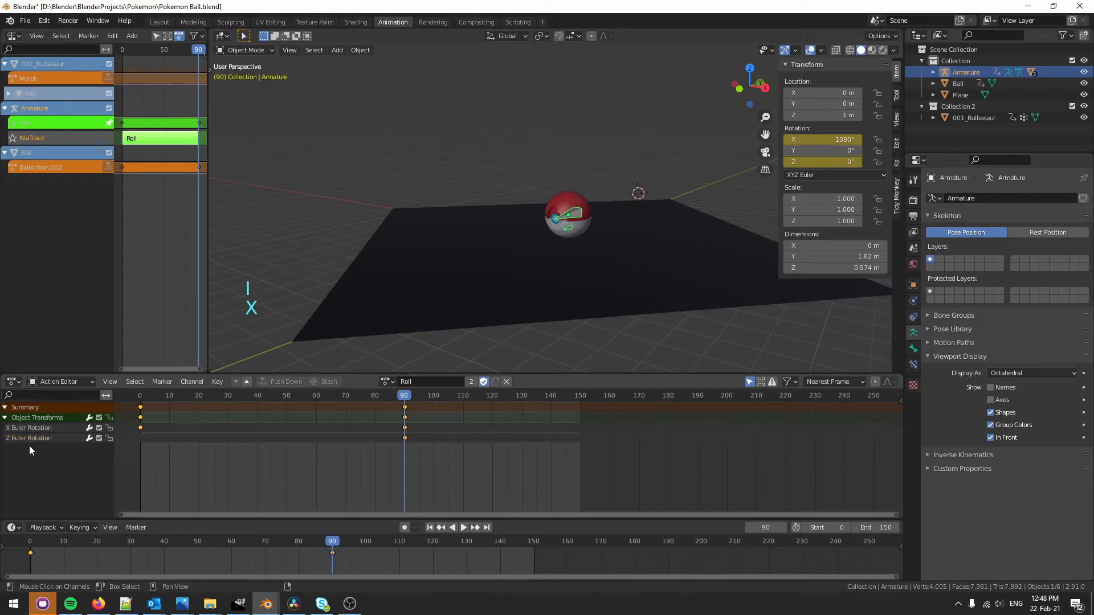
left_click(29, 440)
key("x")
- Keyframe the armature's location on frame 90 and delete the X and Z Location channels, keeping only Y Location
left_click_drag(285, 395, 407, 394)
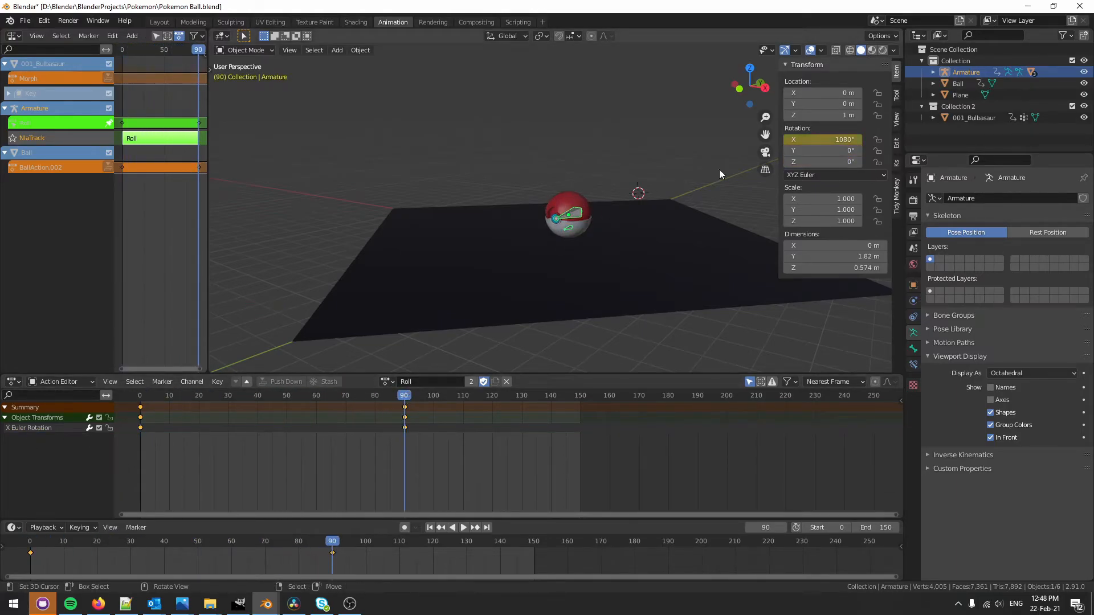
key("i")
left_click(25, 457)
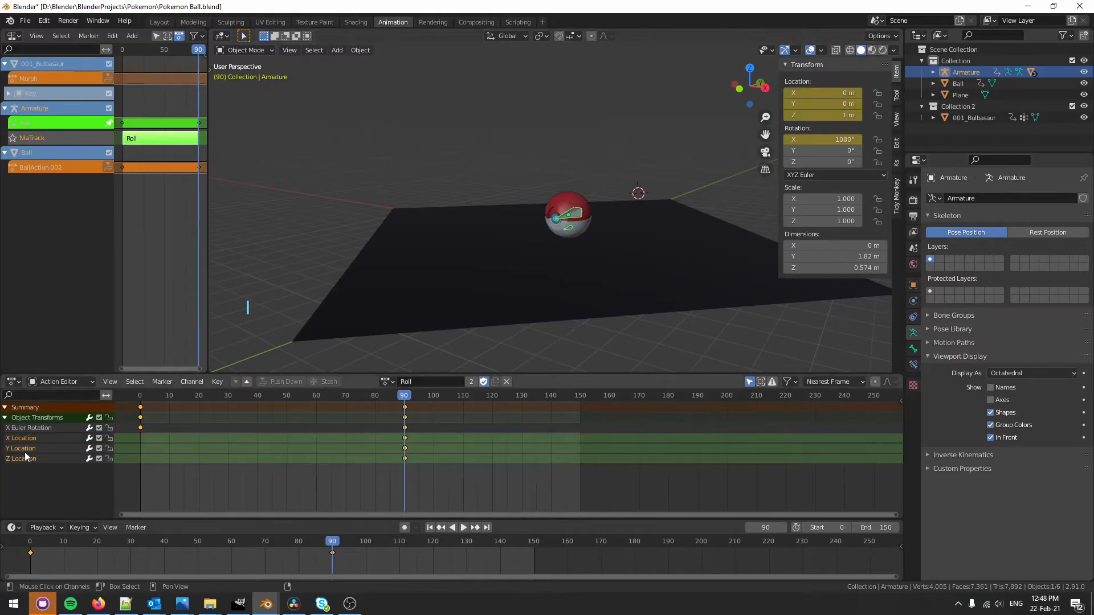
key("x")
left_click(25, 440)
key("x")
- On frame 0, set the armature's Y location to 3.14*1.82*3, keyframe it and play the roll
left_click_drag(403, 397, 129, 425)
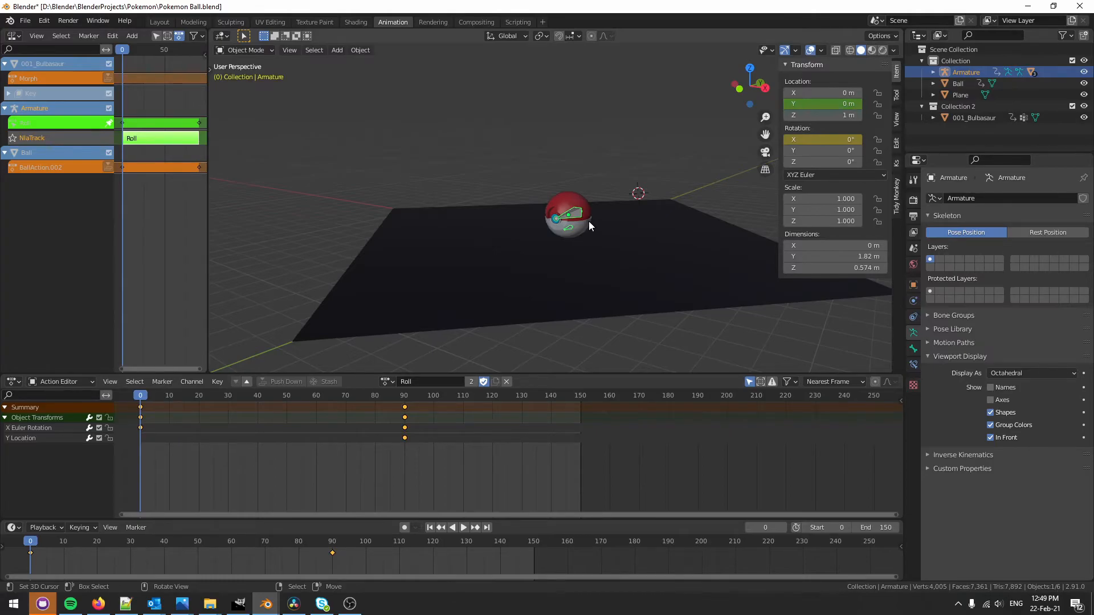
left_click(823, 104)
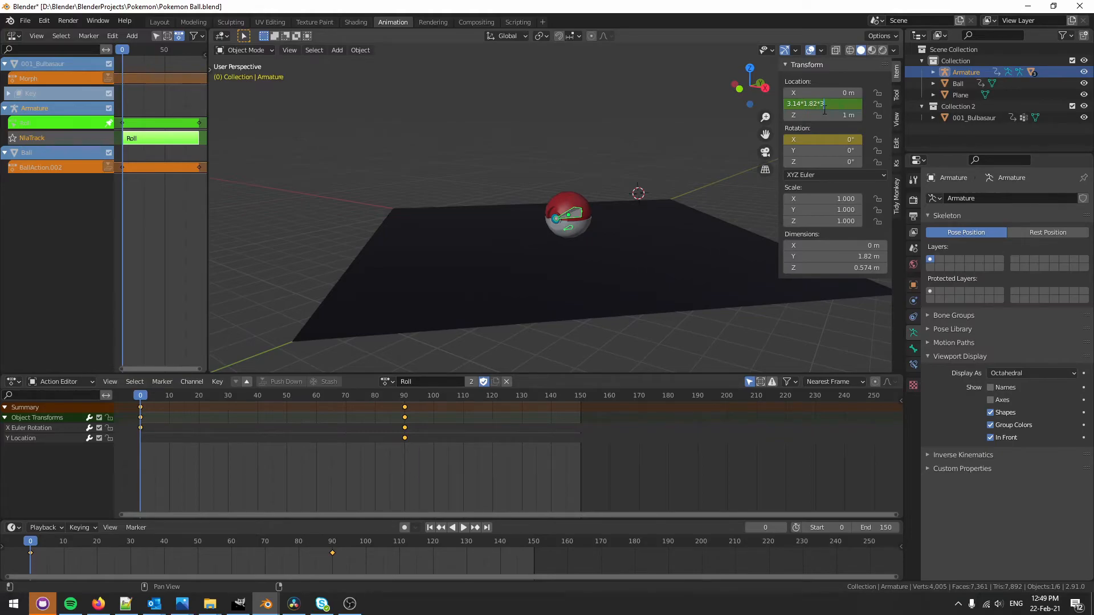
key("Return")
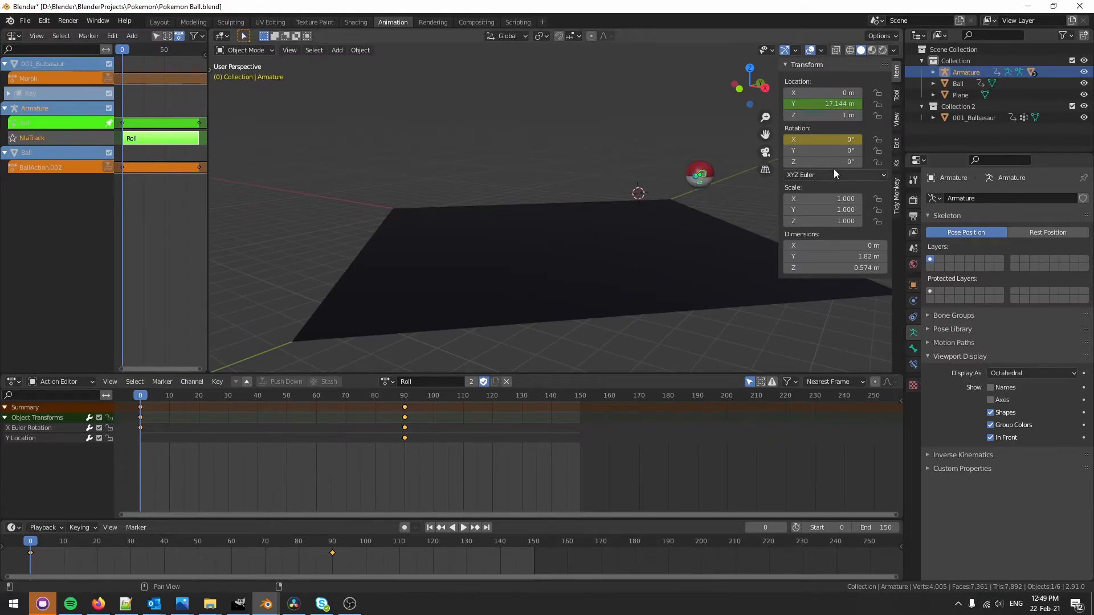
key("i")
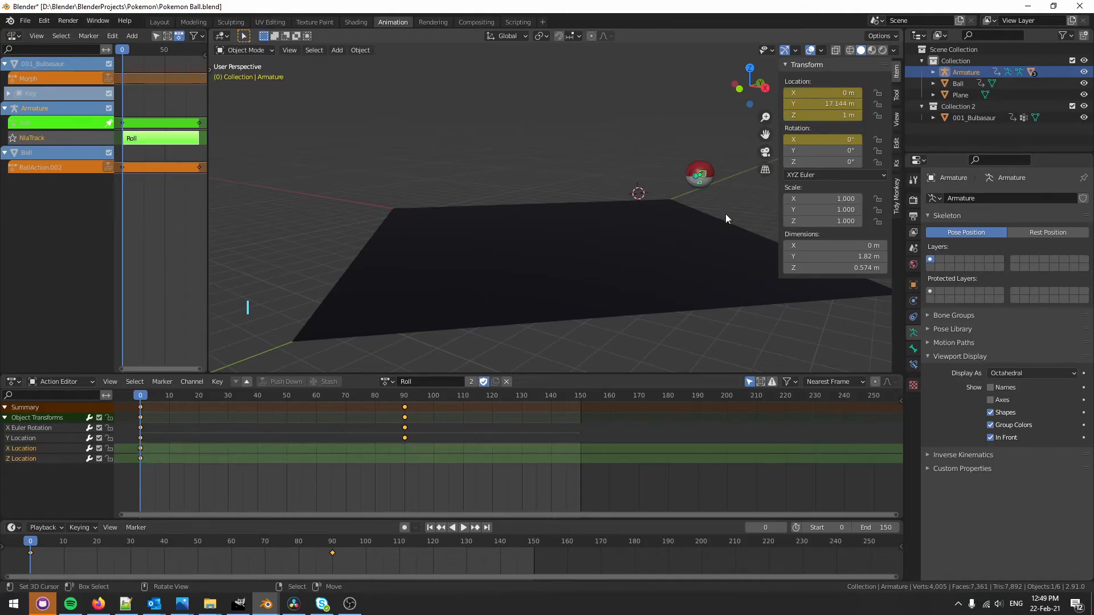
key("space")
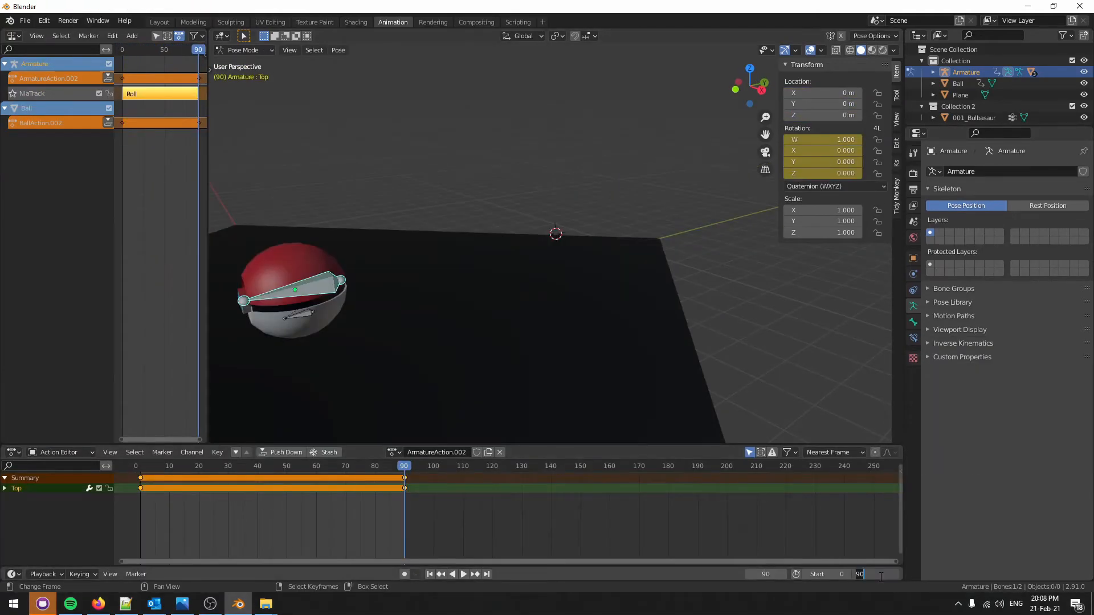
- Set the scene's end frame to 150 and play the animation briefly
type("150")
key("Return")
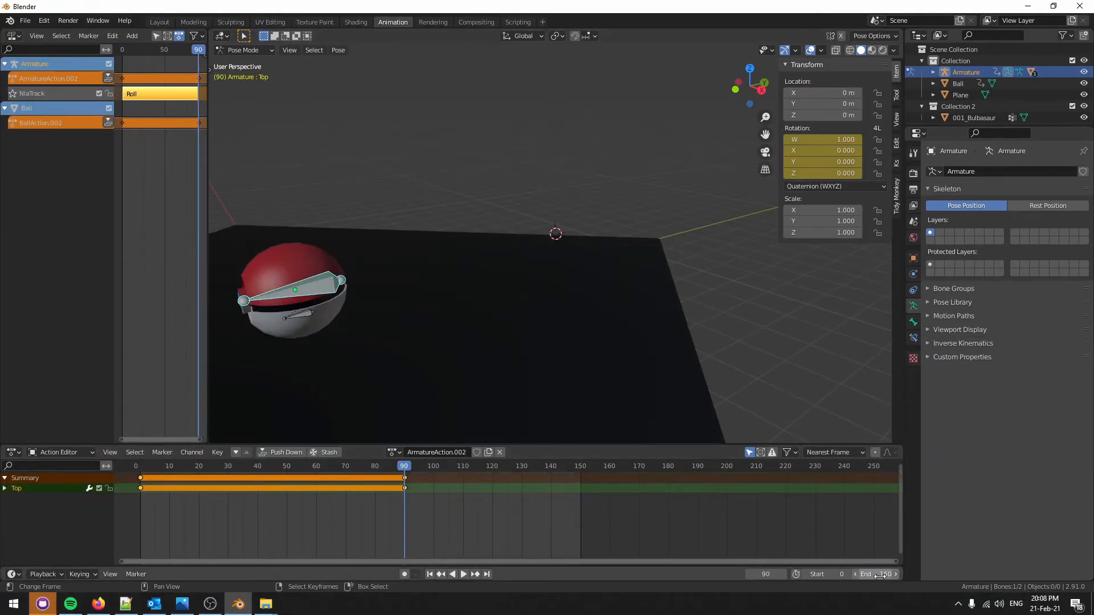
key("space")
key("space")
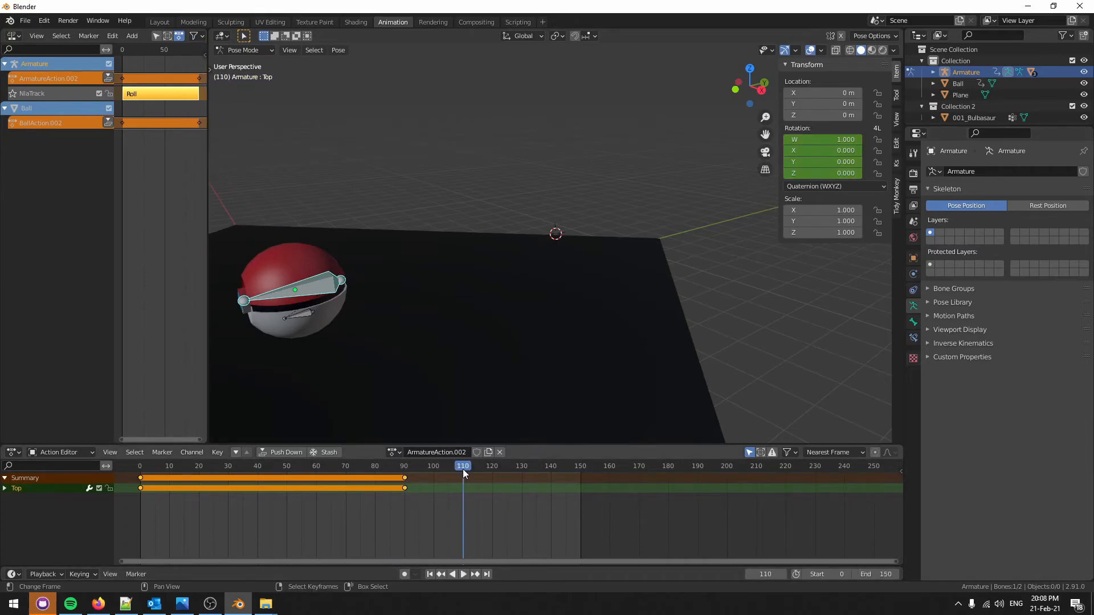
- On frame 110, rotate the Top bone about the X axis to swing the lid open, keyframe it and play back the opening
key("r")
key("x")
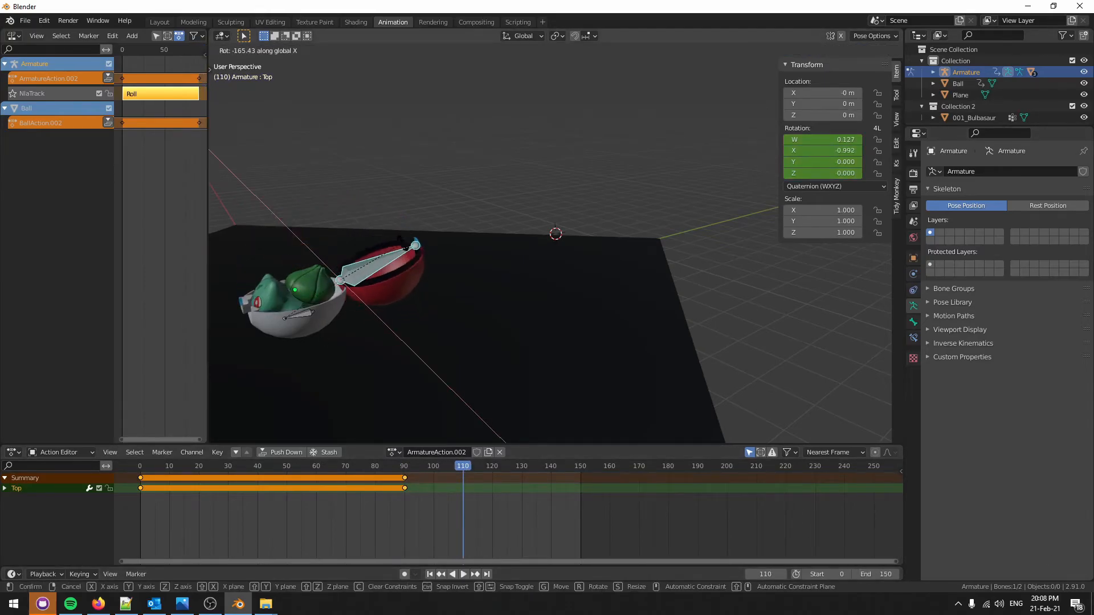
left_click(453, 431)
key("i")
left_click(412, 301)
key("space")
left_click_drag(406, 476, 463, 470)
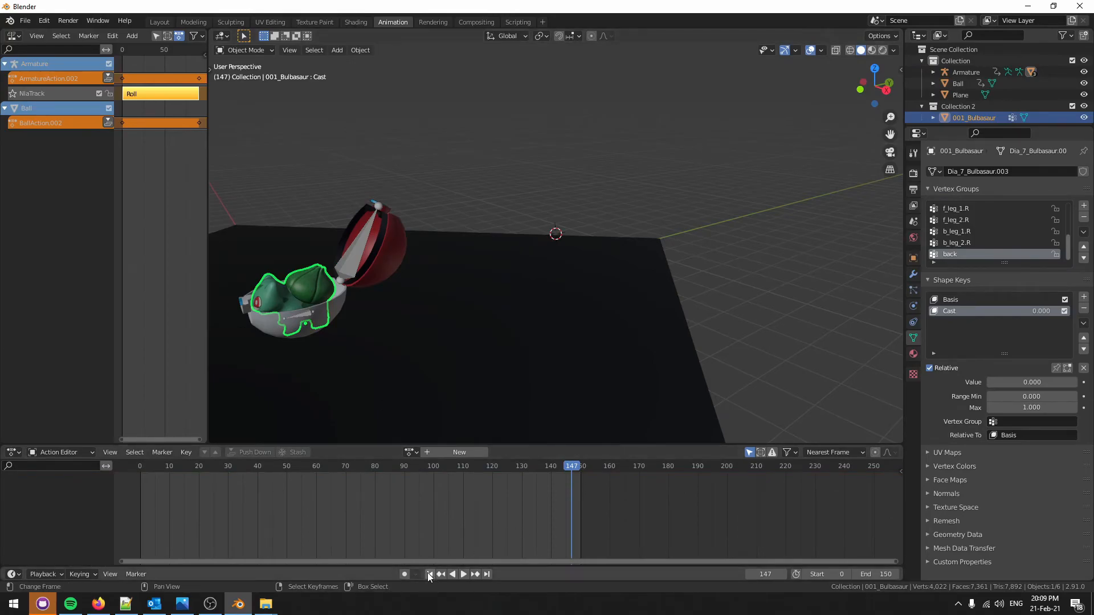
- Set Bulbasaur's Cast shape key to 1.000 and keyframe it on frames 0 and 110
key("shift+Left")
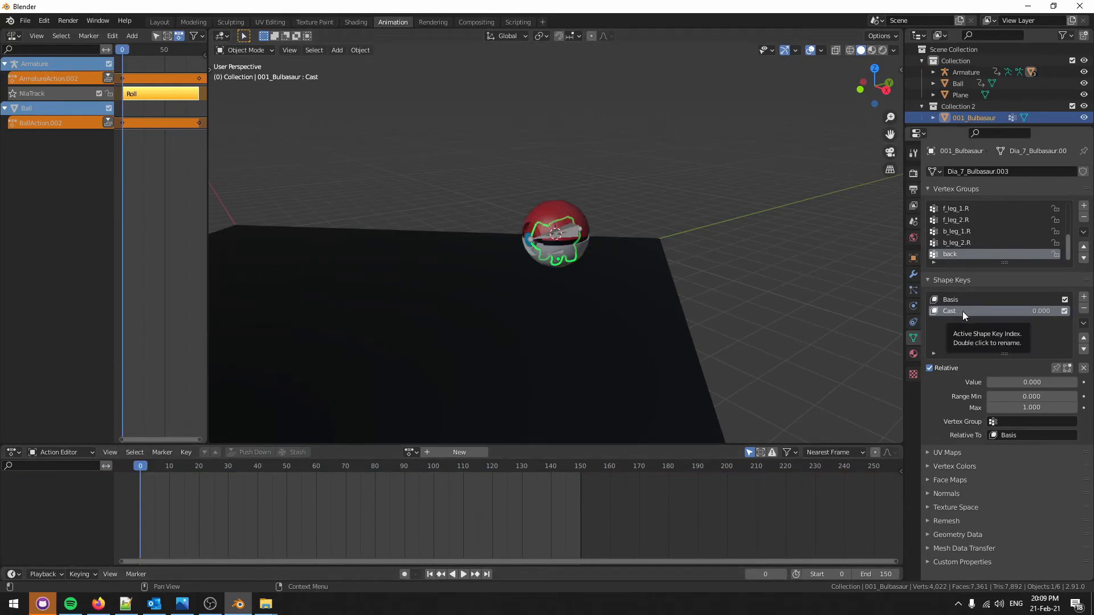
key("i")
left_click_drag(1010, 381, 1031, 381)
key("i")
left_click_drag(146, 468, 463, 478)
key("i")
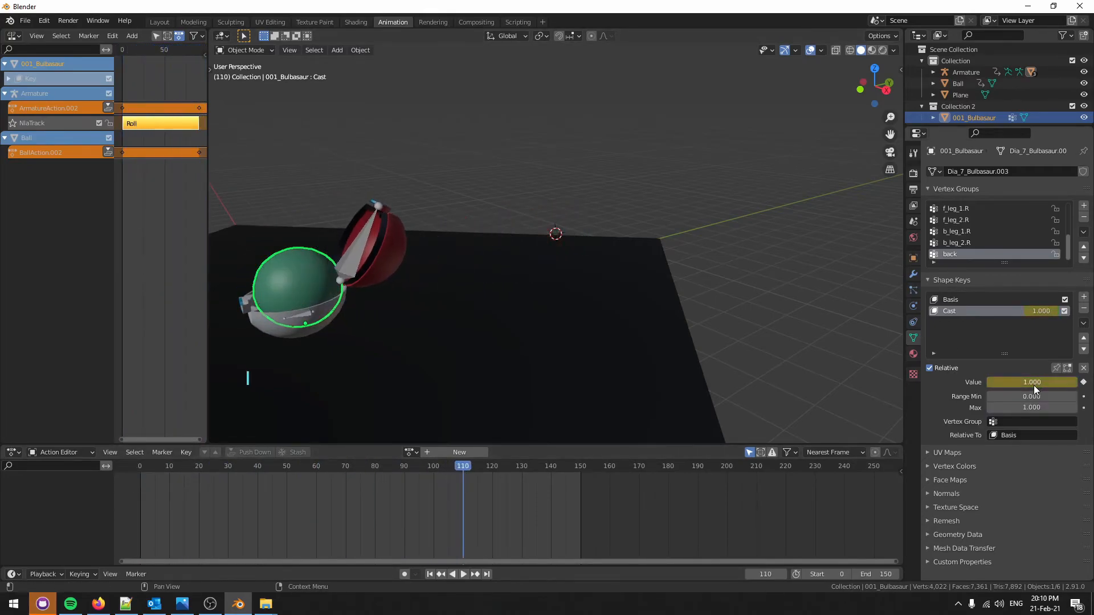
- Create a new action for Bulbasaur and name it Morph
left_click(469, 453)
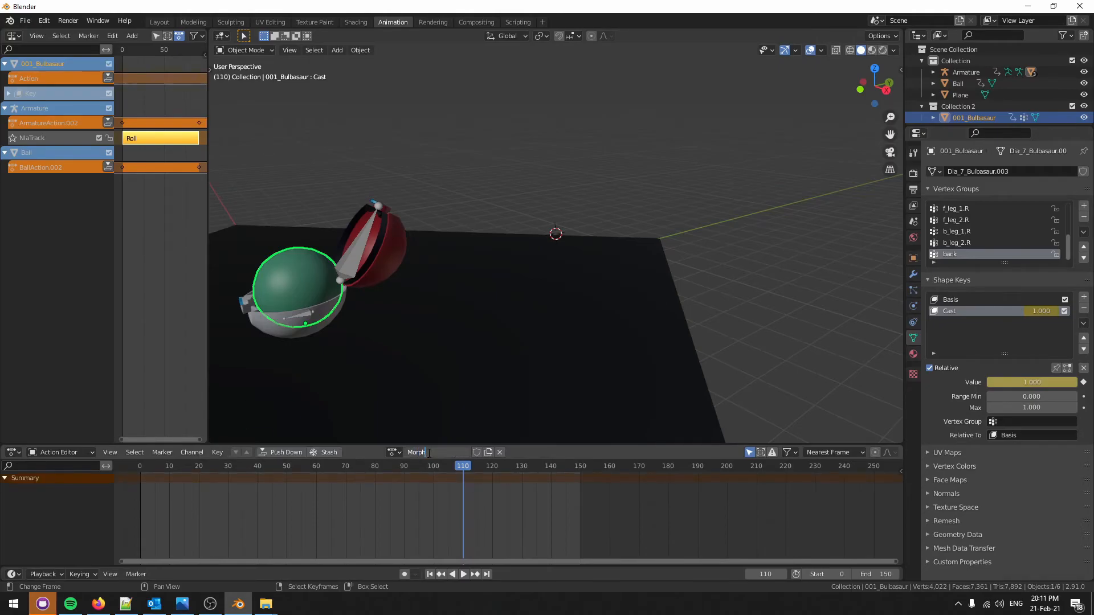
type("Morph")
key("Return")
- Try lowering Bulbasaur's Cast shape key value to 0 on frame 110
key("space")
left_click_drag(1054, 383, 1026, 386)
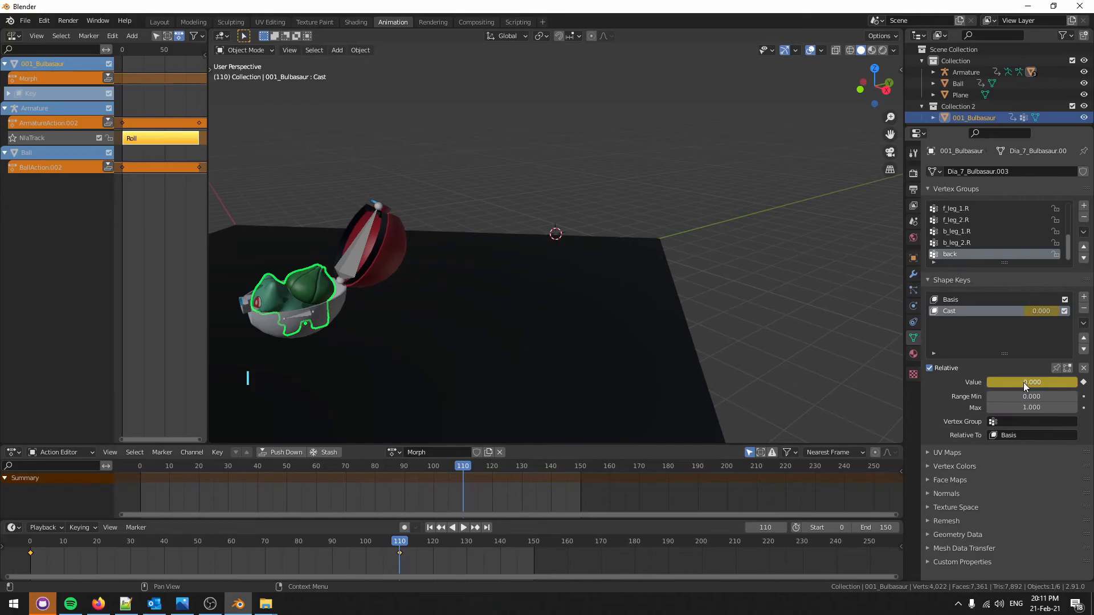
key("ctrl+z")
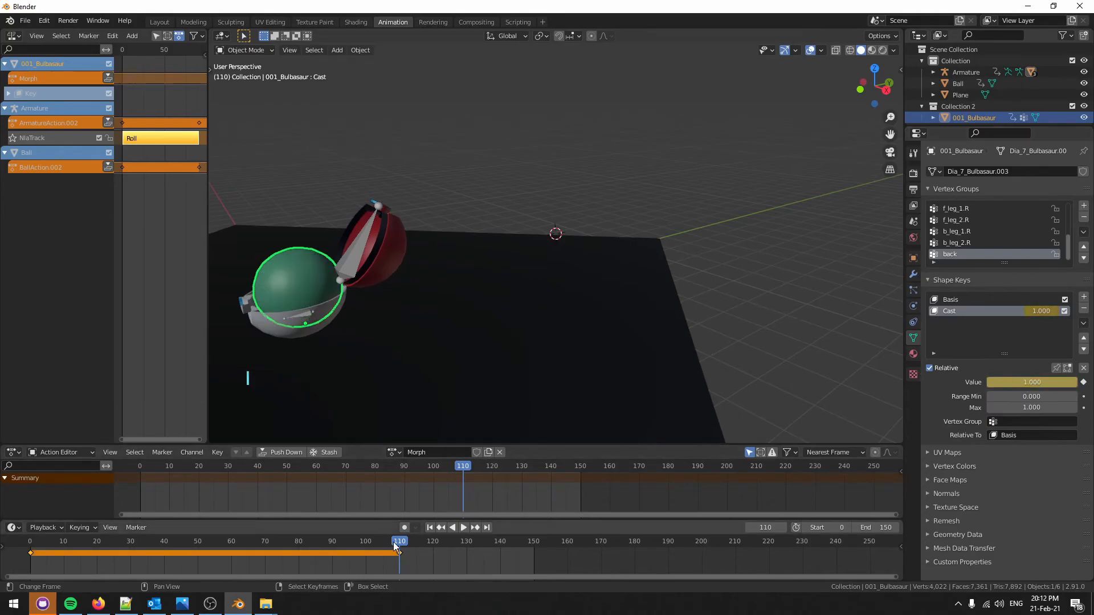
- On frame 120, set Bulbasaur's Cast shape key value to 0.000 and keyframe it
left_click_drag(395, 546, 433, 546)
left_click_drag(1031, 382, 1003, 383)
key("i")
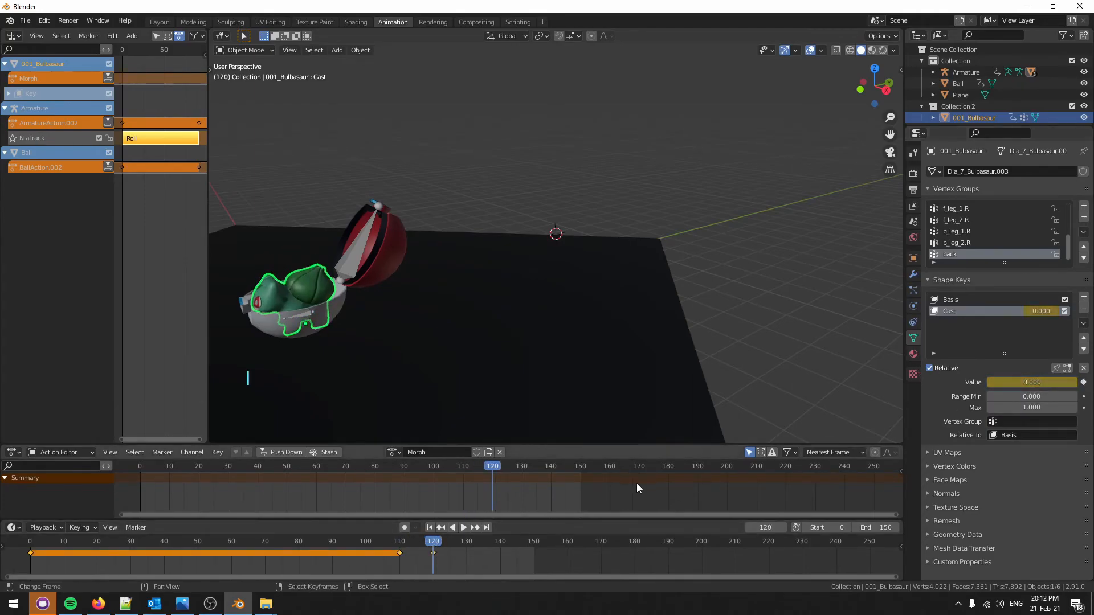
- Copy Bulbasaur's frame 120 keyframe, paste it on frame 150 and place another keyframe at about frame 131
left_click(435, 554)
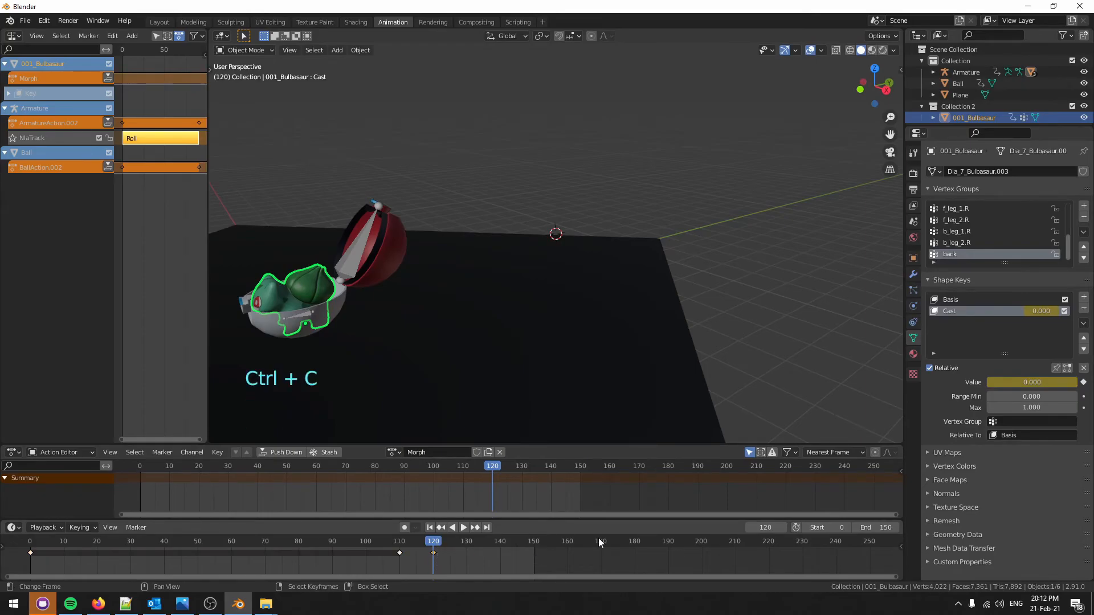
left_click(487, 528)
key("ctrl+v")
key("g")
left_click(467, 552)
- Play back the animation to review Bulbasaur jumping out of the ball and morphing
key("space")
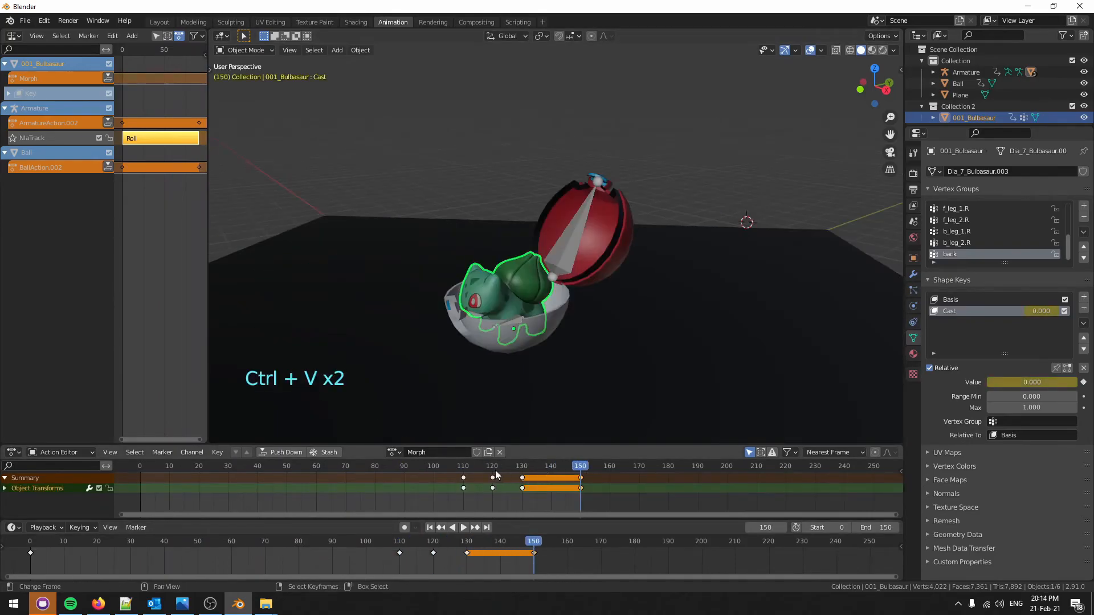
key("space")
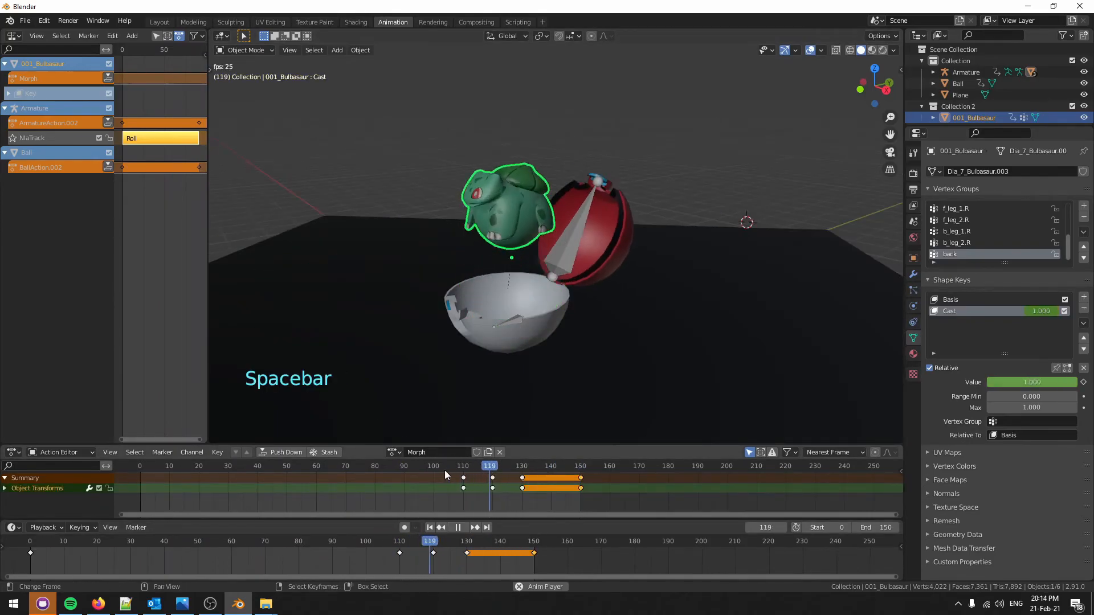
key("space")
- Select all faces of the Poké Ball's red lid mesh and run Fix Normals from the Tidy Monkey add-on
left_click(607, 231)
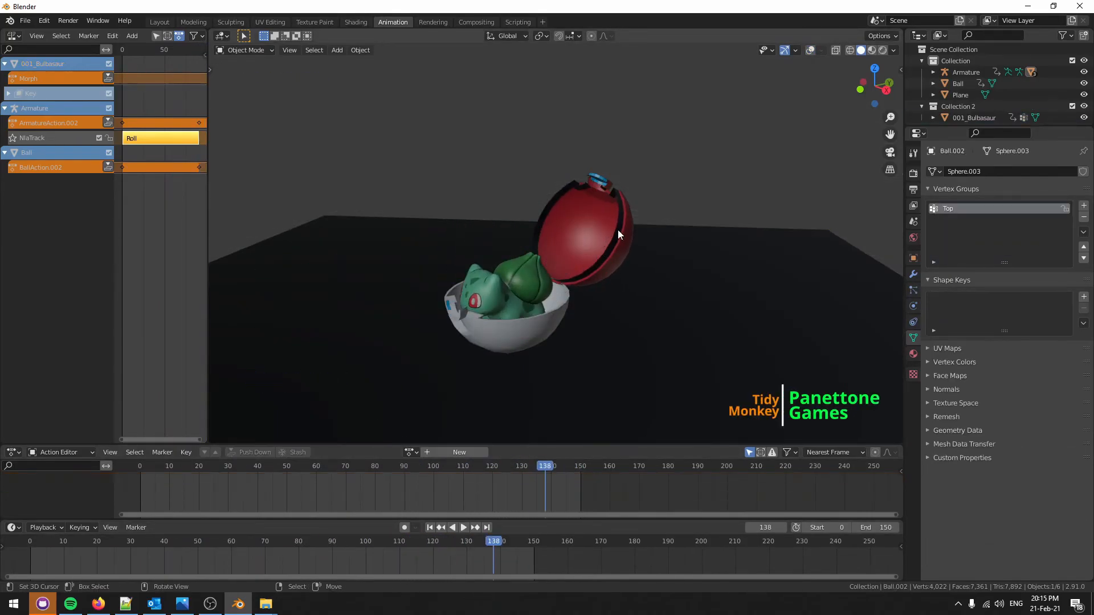
left_click(193, 22)
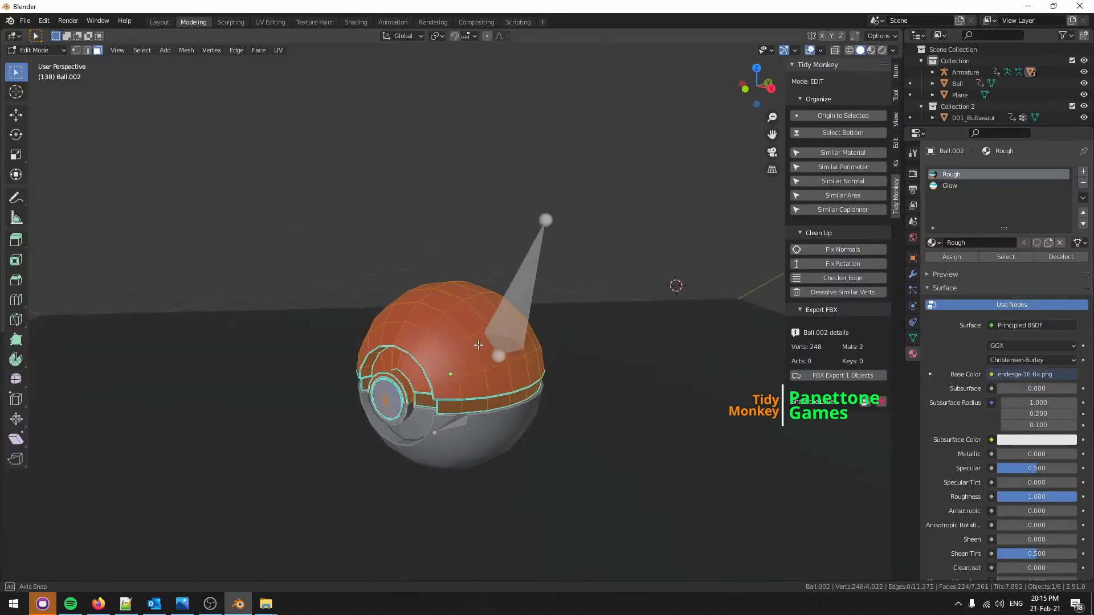
left_click(429, 329)
key("a")
left_click(829, 249)
middle_click_drag(684, 257, 401, 257)
left_click(525, 388)
key("Tab")
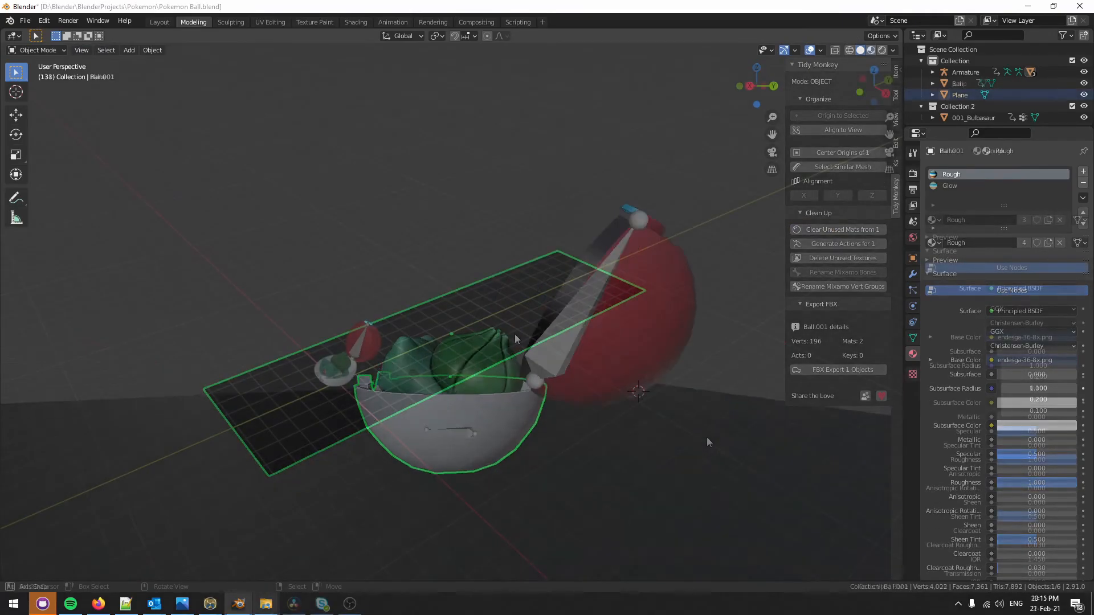
- Reset the 3D cursor to the world origin, add a mesh circle there and scale it by about 3.144 around the ball
key("shift+c")
key("shift+a")
mouse_move(342, 360)
left_click(412, 382)
key("s")
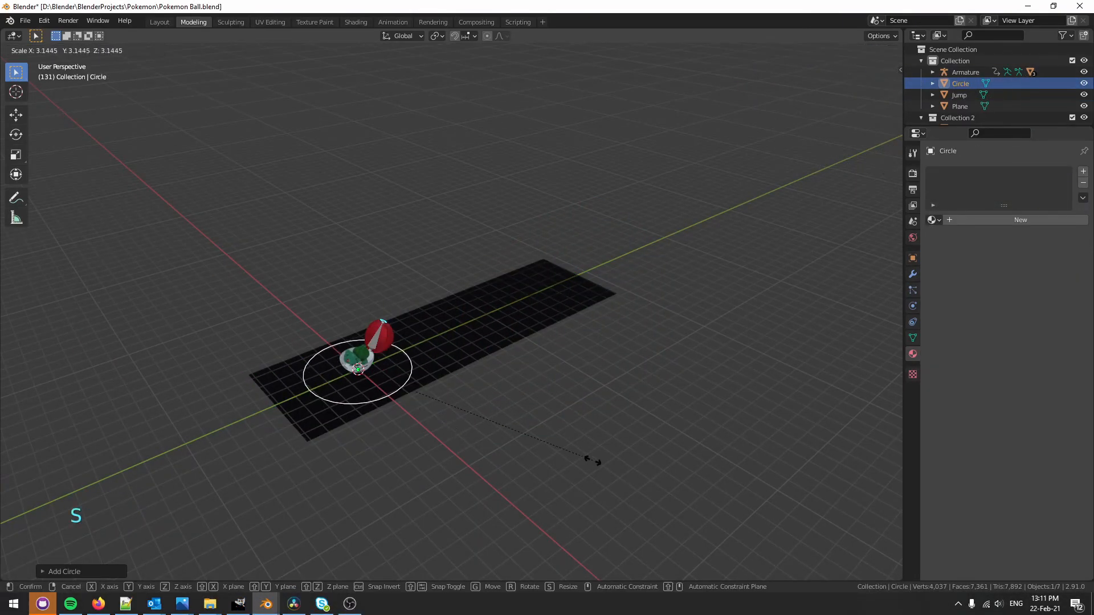
left_click(432, 433)
- Isolate the circle, fill it, inset the face slightly and delete the inner face to leave a thin flat ring
key("KP_Divide")
key("Tab")
key("f")
key("i")
left_click(611, 357)
key("x")
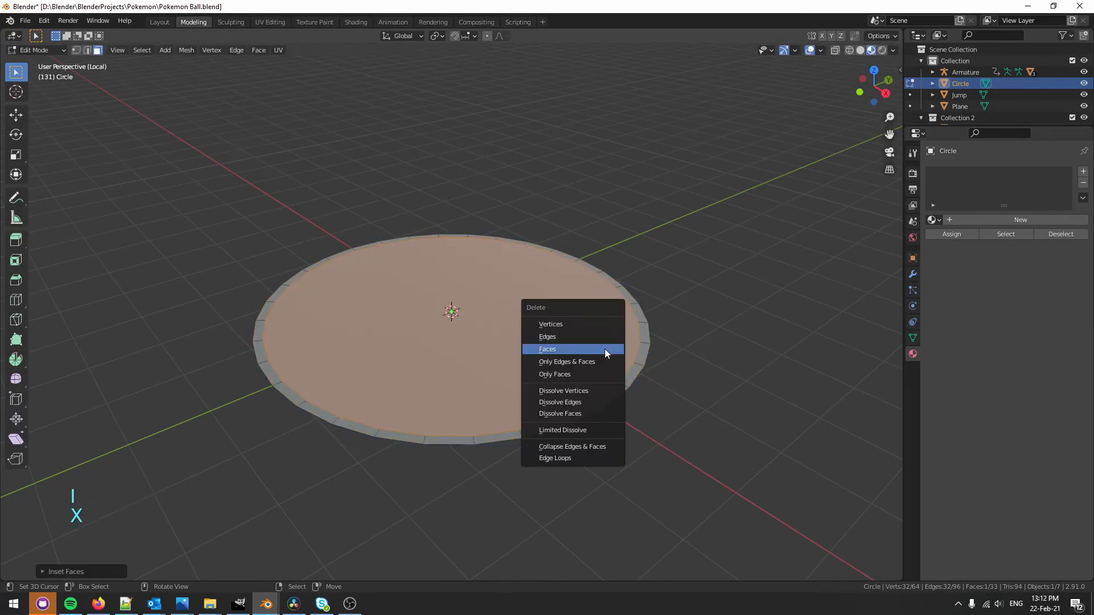
left_click(614, 353)
key("Tab")
key("KP_Divide")
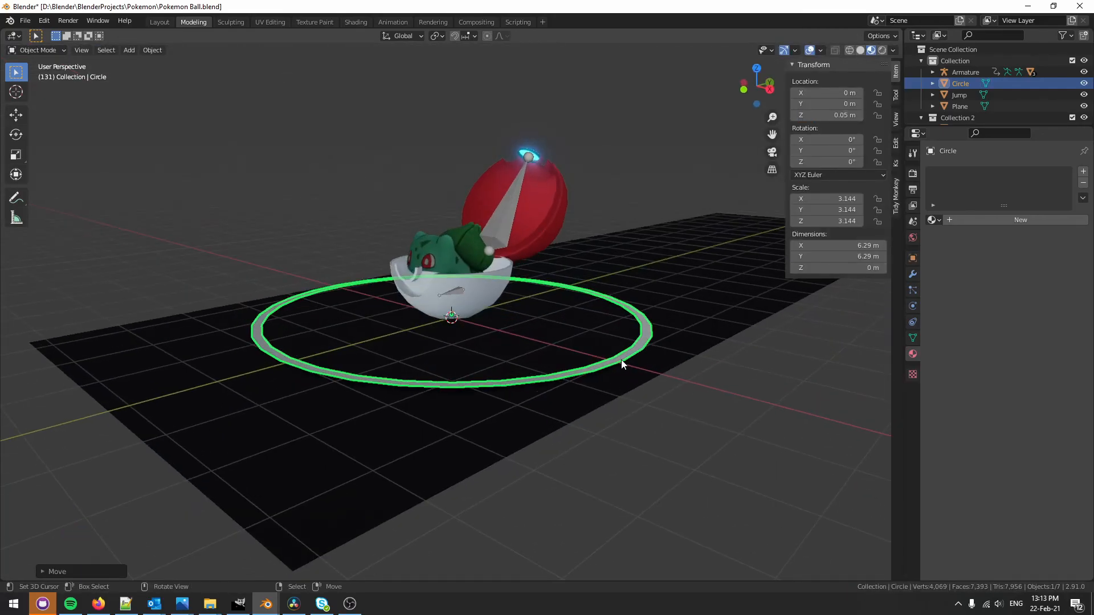
- Assign the Glow material to the ring and move its UVs onto the palette's green swatch
left_click(933, 220)
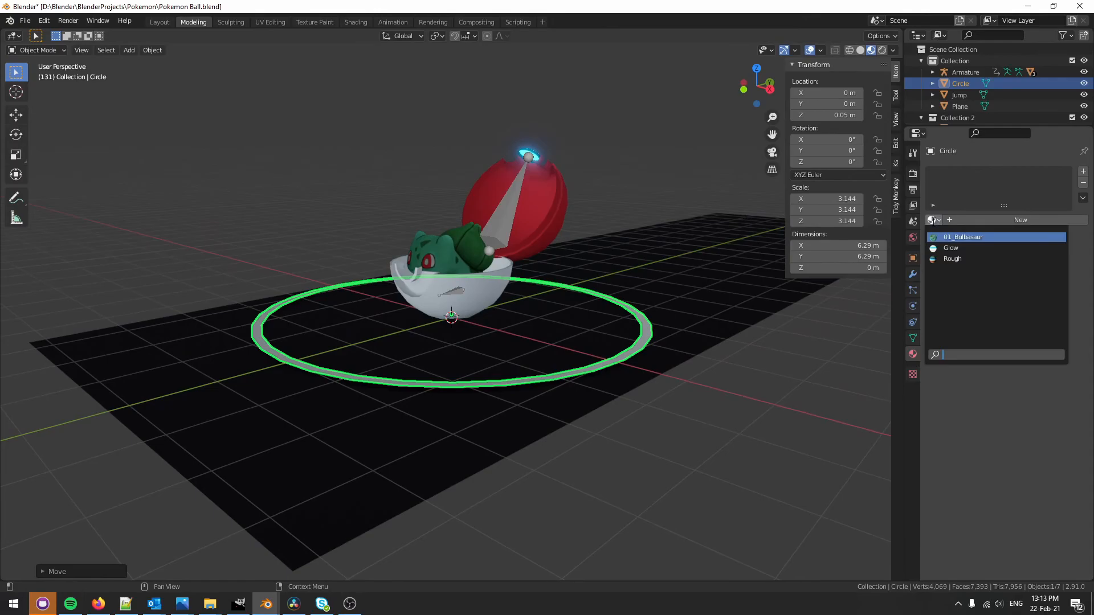
left_click(969, 245)
left_click(254, 22)
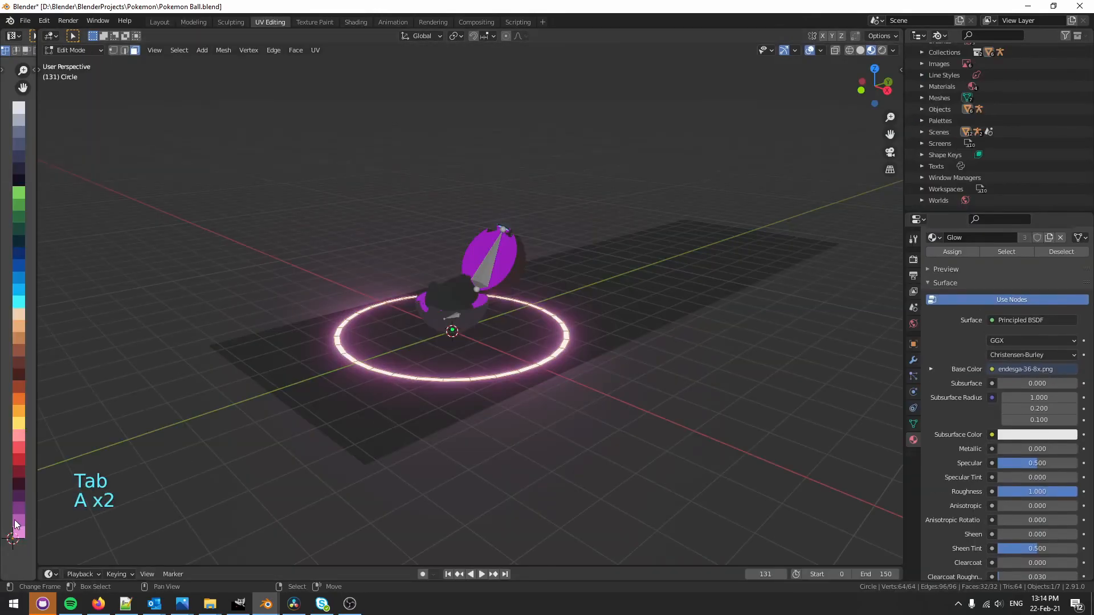
key("g")
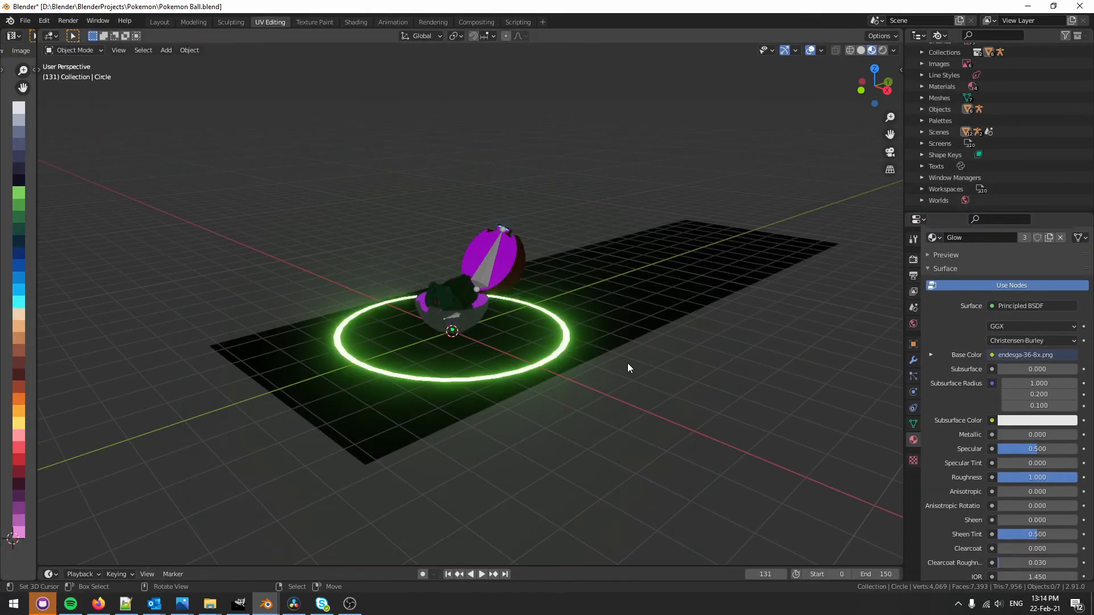
- Add an Environment Texture node and a Mapping node to the World shader
left_click(355, 22)
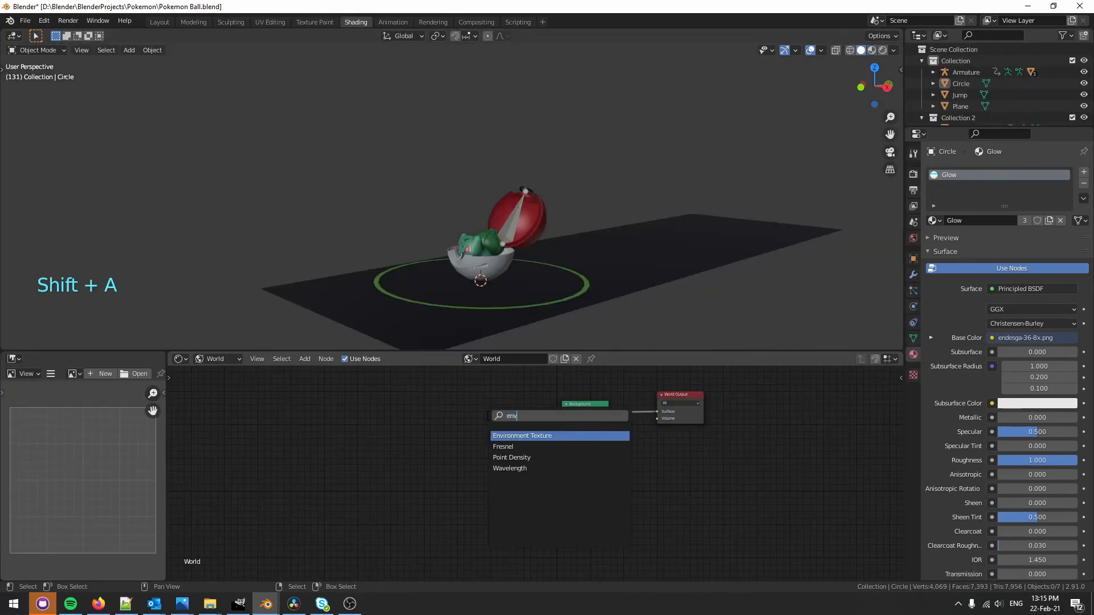
key("Return")
key("shift+a")
left_click(380, 418)
type("map")
key("Return")
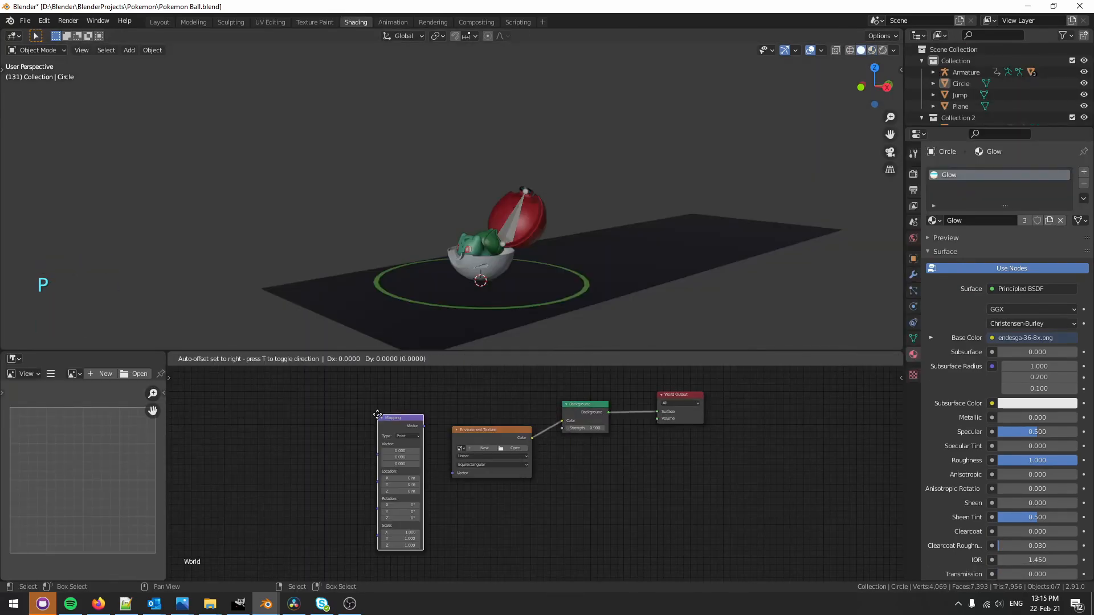
- Feed the Mapping node into the Environment Texture, load the daytime.hdr sky and shift its Z location to about 0.15 m
left_click_drag(454, 482, 455, 473)
left_click(454, 415)
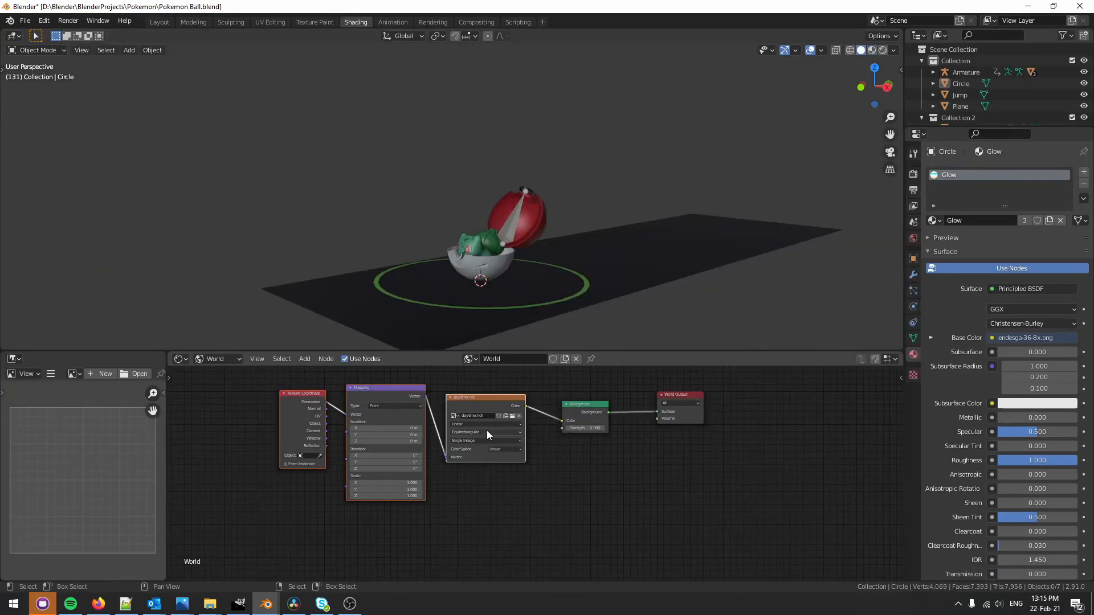
key("z")
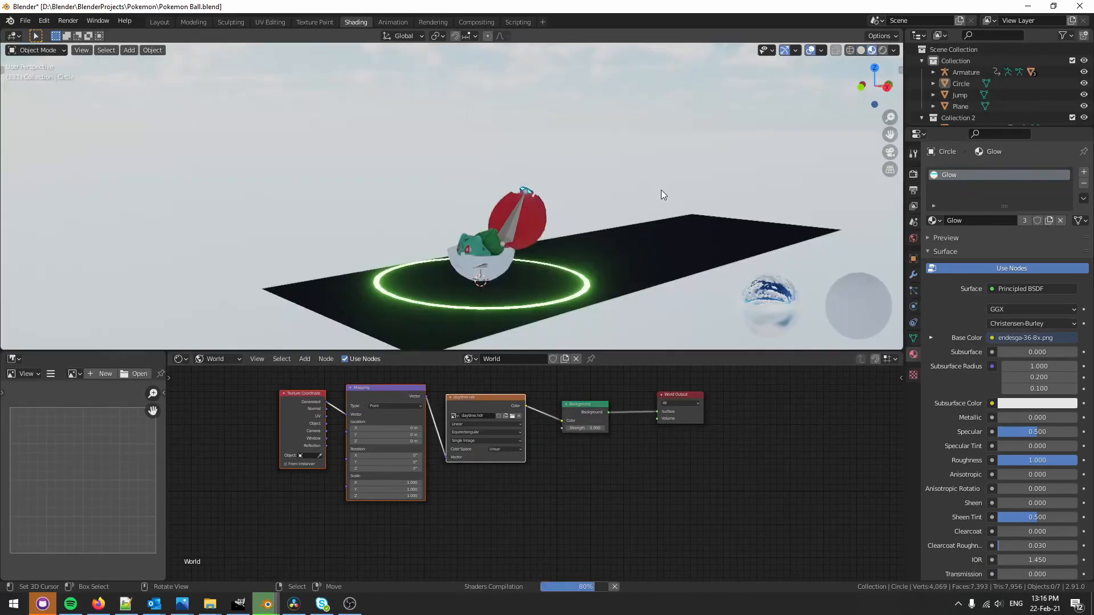
left_click_drag(392, 444, 410, 444, "shift")
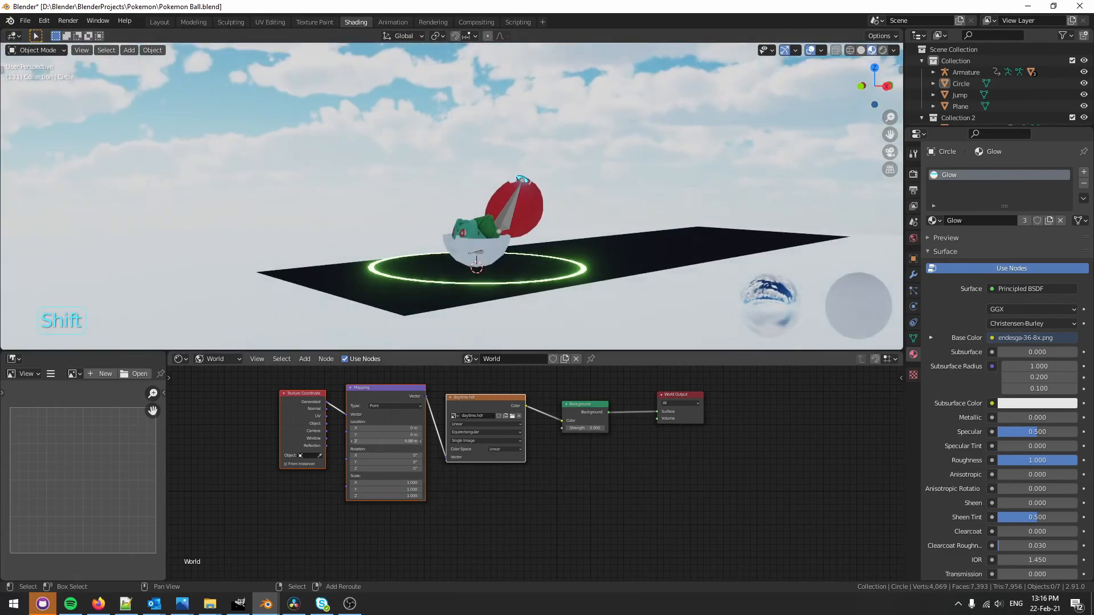
- Add a camera and align it to the current view of the ball and glowing ring
key("shift+a")
left_click(666, 312)
key("ctrl+alt+KP_0")
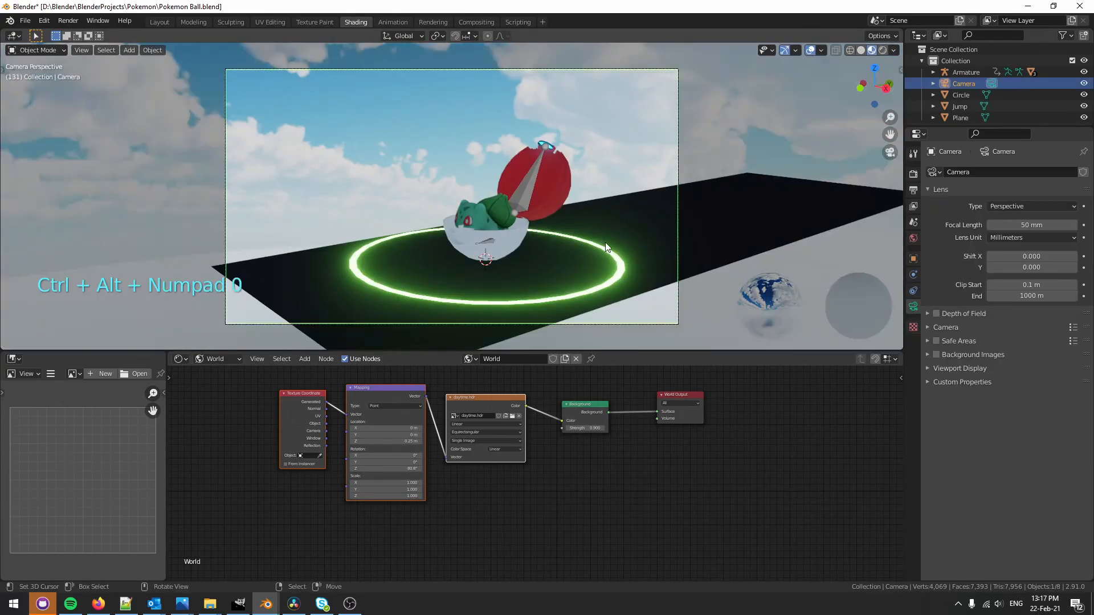
- Enable Camera to View, reframe the shot on the ball, ring and runway plane, and play the animation
key("n")
left_click(896, 119)
left_click(848, 204)
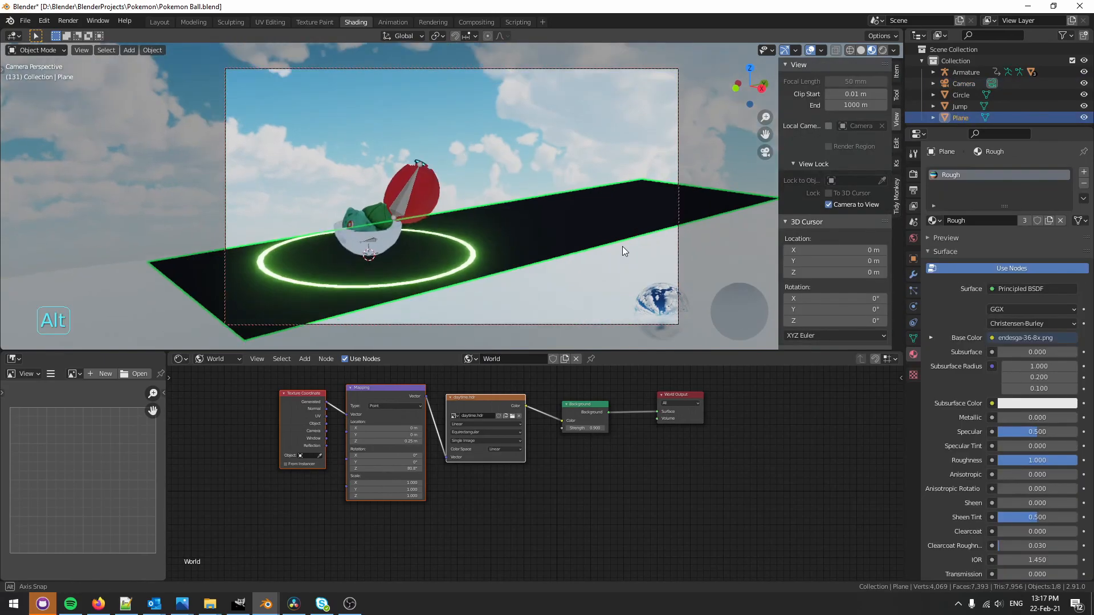
left_click_drag(622, 246, 610, 263, "alt")
key("space")
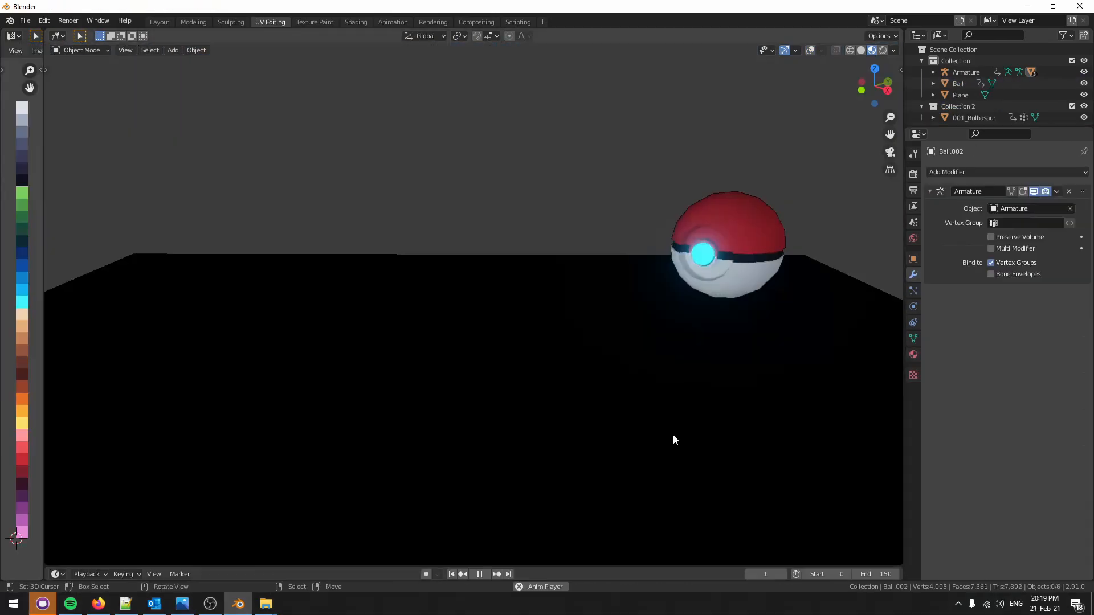